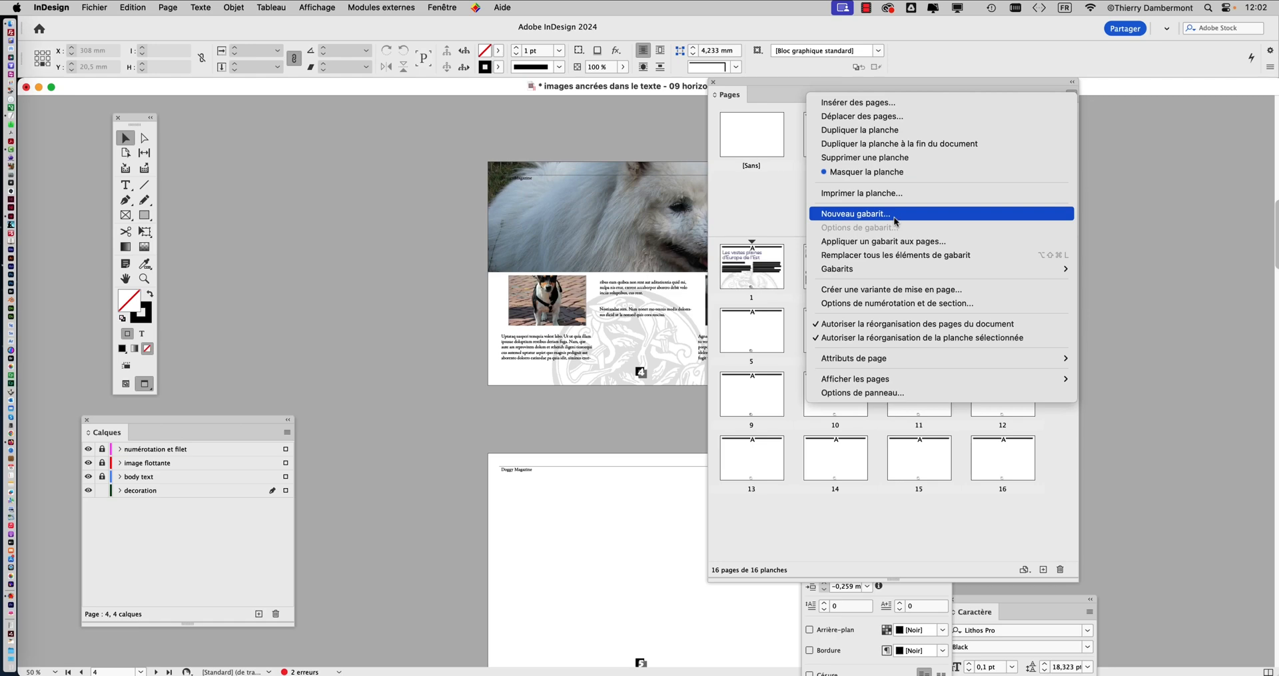
Create a new one-page A4 landscape master with prefix B, based on A-Gabarit
{"action": "left_click", "coordinate": [803, 200]}
{"action": "left_click", "coordinate": [1069, 95]}
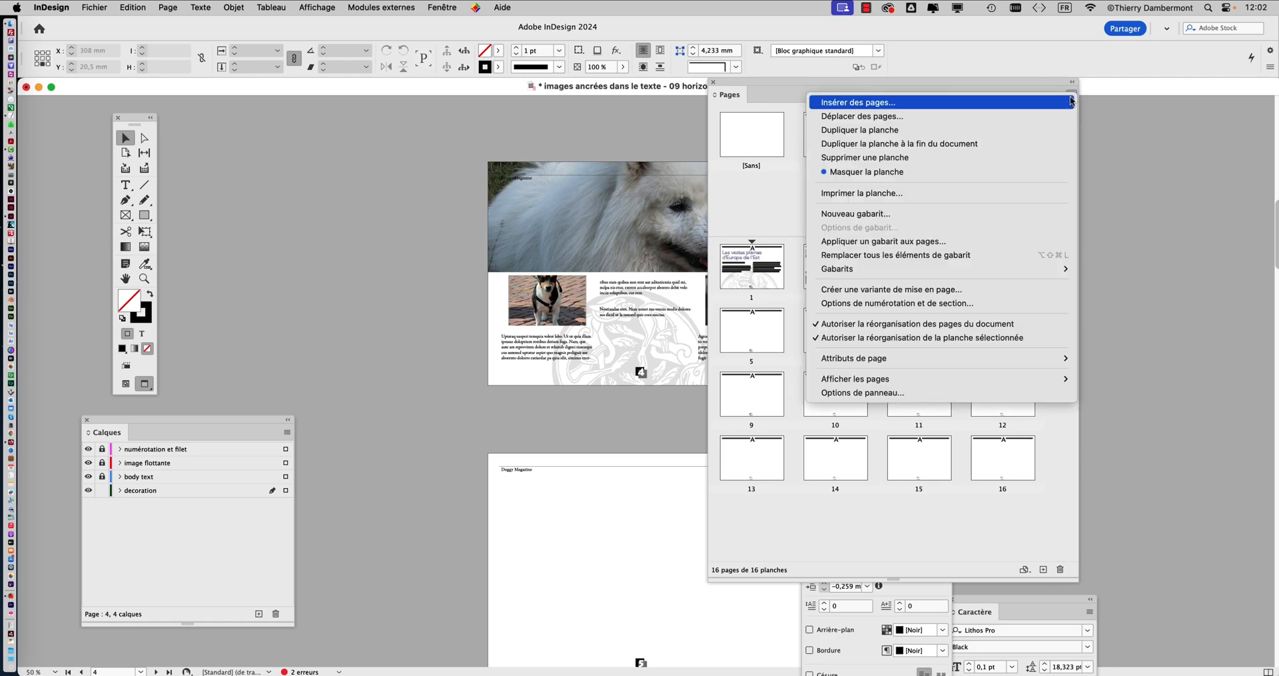
{"action": "left_click", "coordinate": [888, 215]}
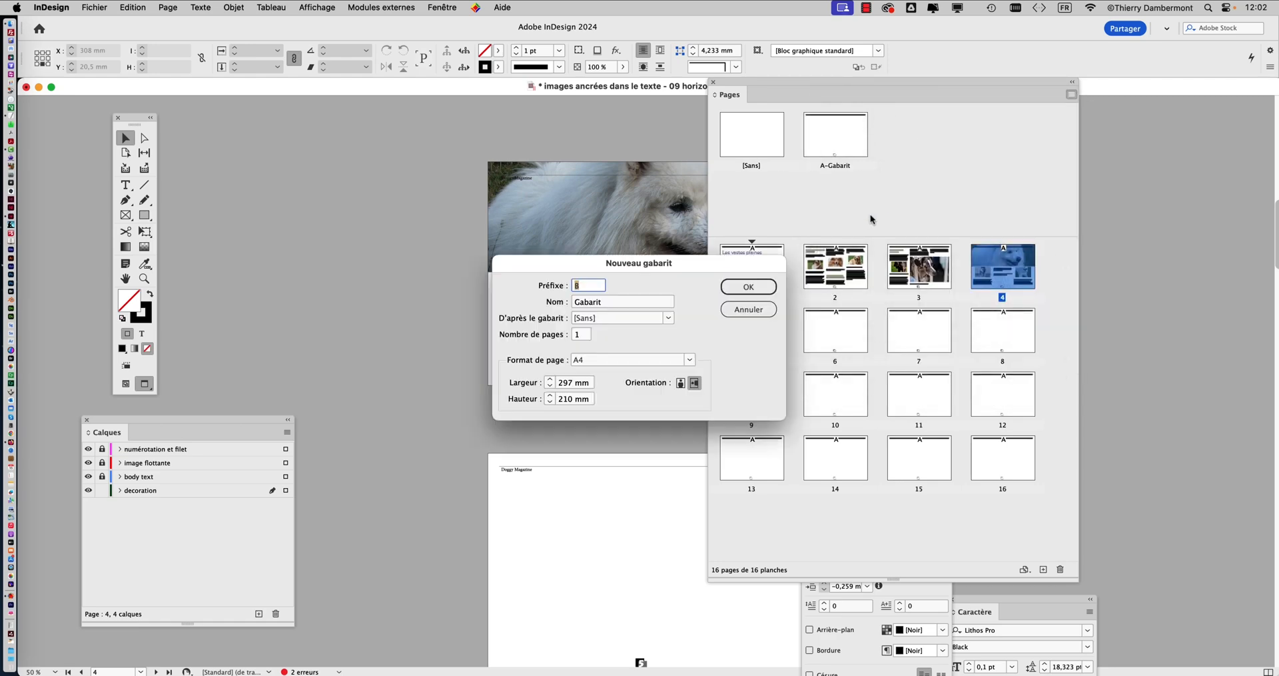
{"action": "left_click_drag", "start_coordinate": [593, 268], "coordinate": [322, 141]}
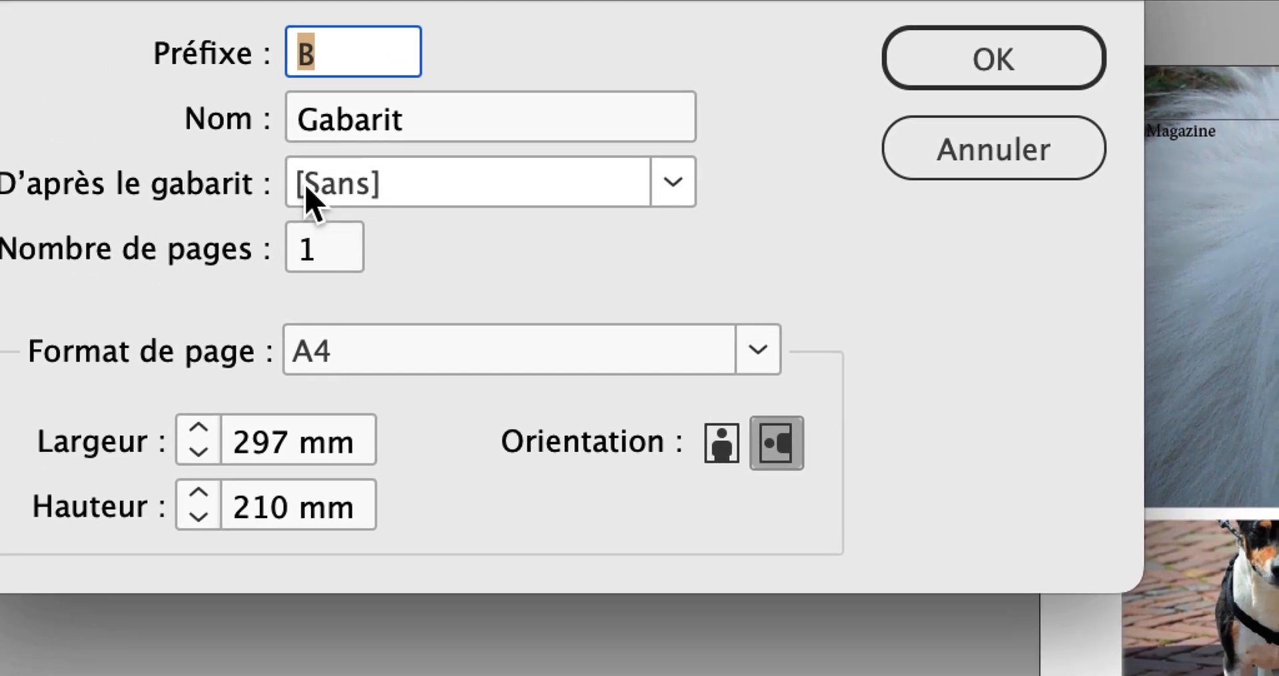
{"action": "left_click", "coordinate": [307, 189]}
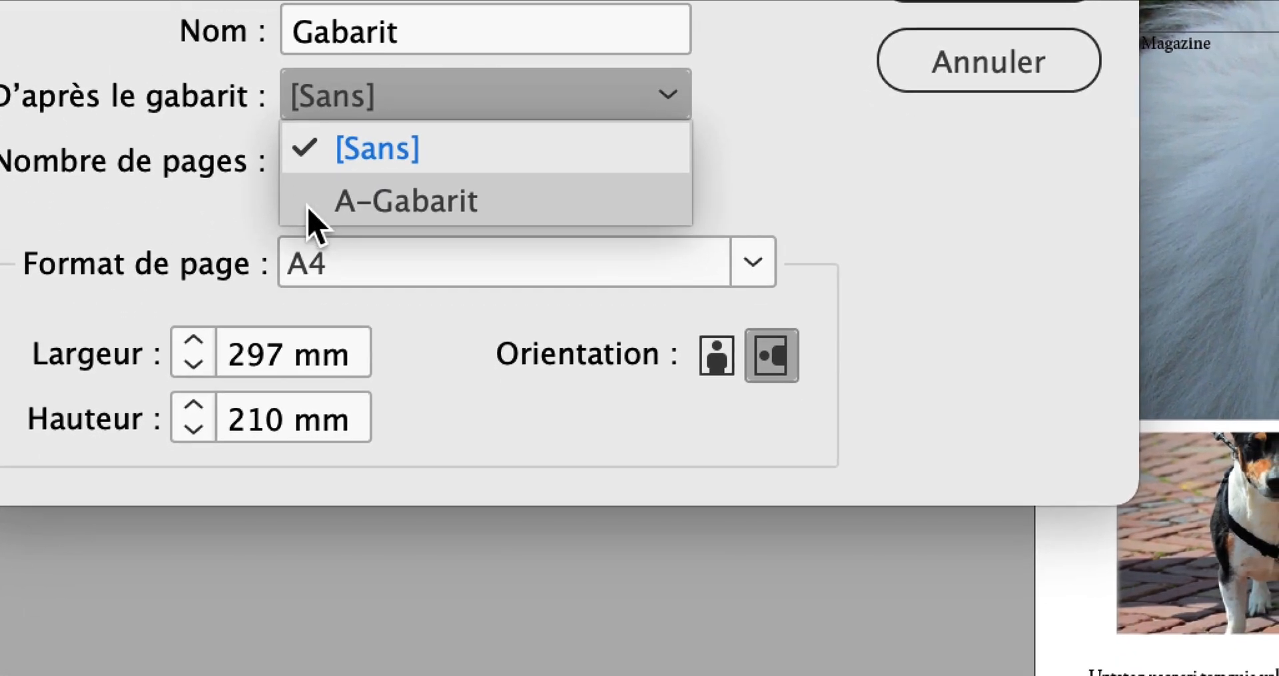
{"action": "left_click", "coordinate": [313, 286]}
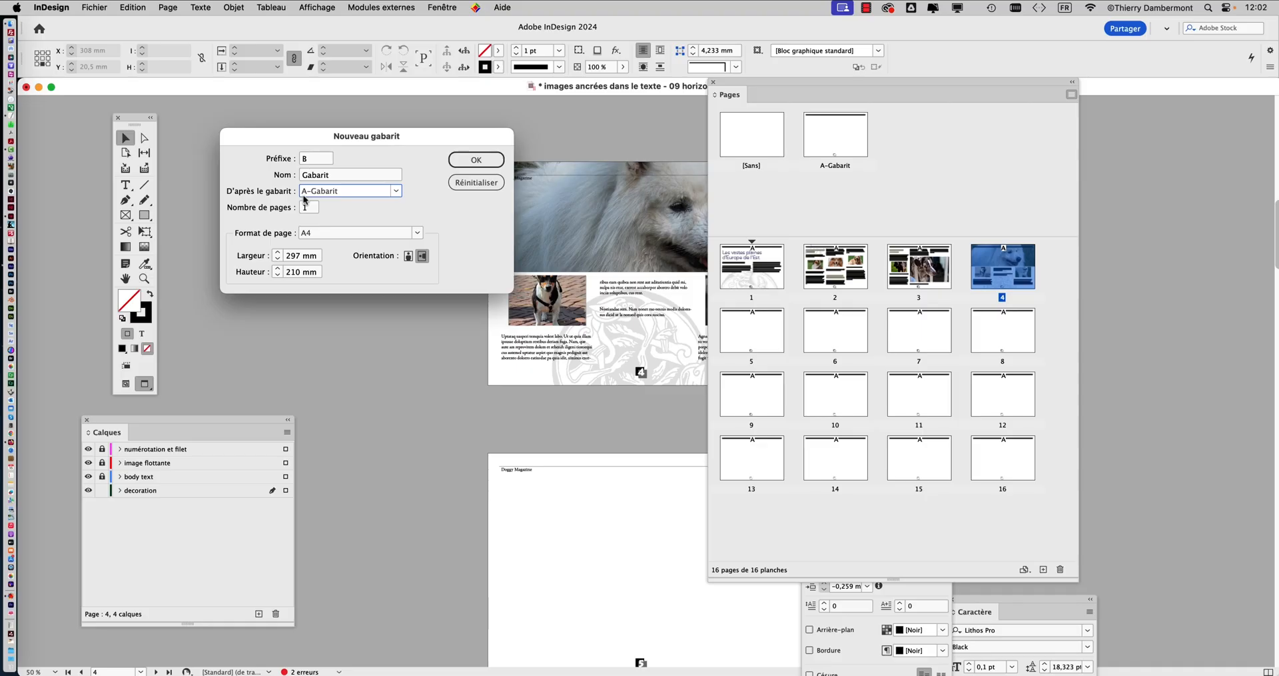
{"action": "left_click", "coordinate": [997, 46]}
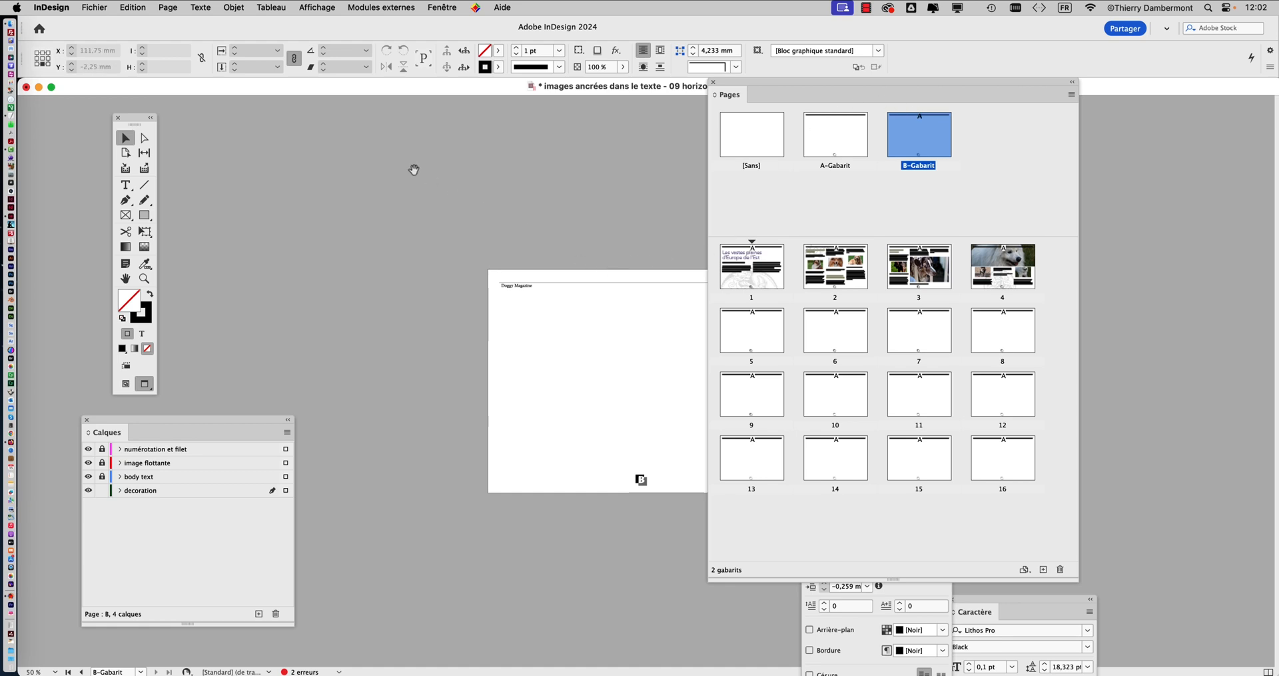
Clear space around the B-Gabarit master at 100% view by shrinking and moving the Pages panel and closing the Layers, Paragraph and Character panels
{"action": "left_click_drag", "start_coordinate": [834, 91], "coordinate": [951, 113]}
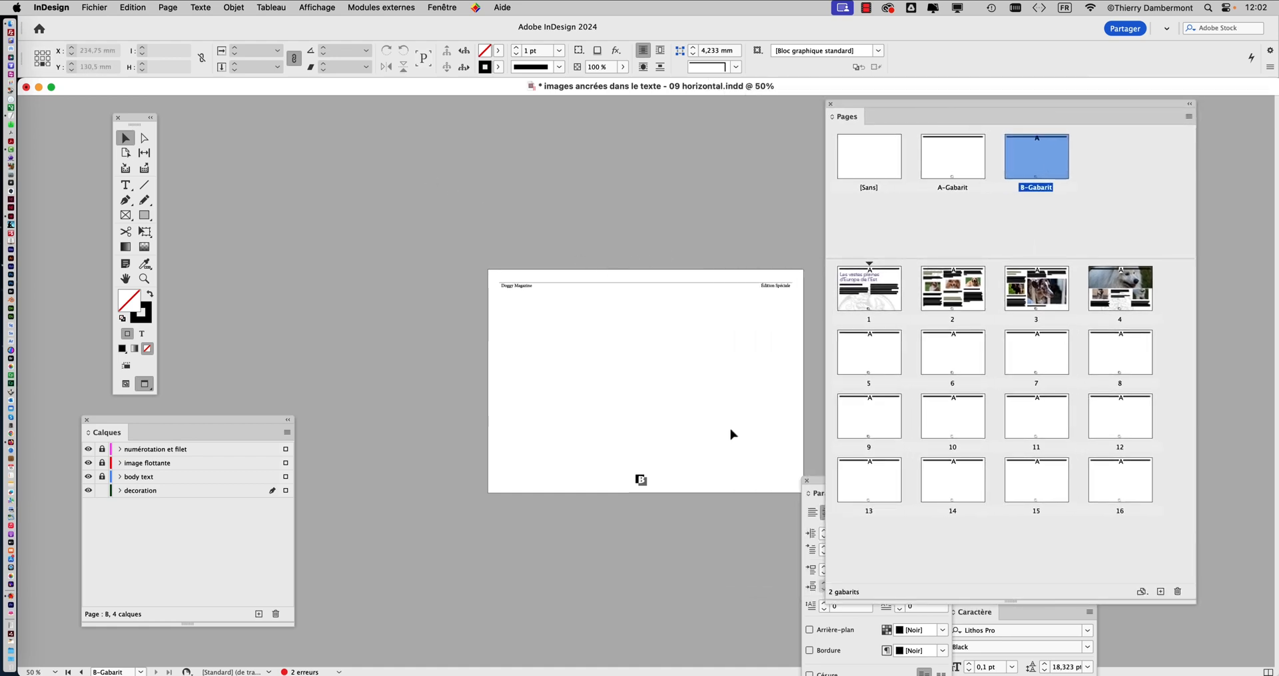
{"action": "key", "text": "super+1"}
{"action": "left_click_drag", "start_coordinate": [614, 423], "coordinate": [501, 387]}
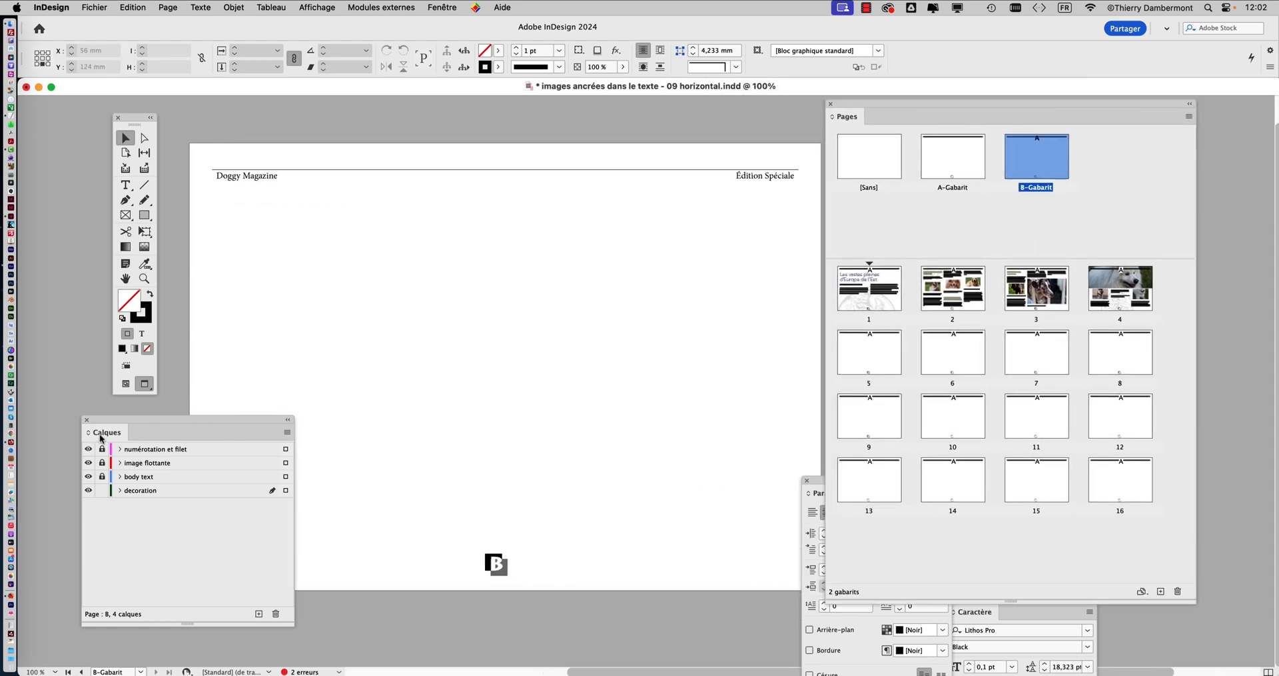
{"action": "left_click", "coordinate": [87, 420]}
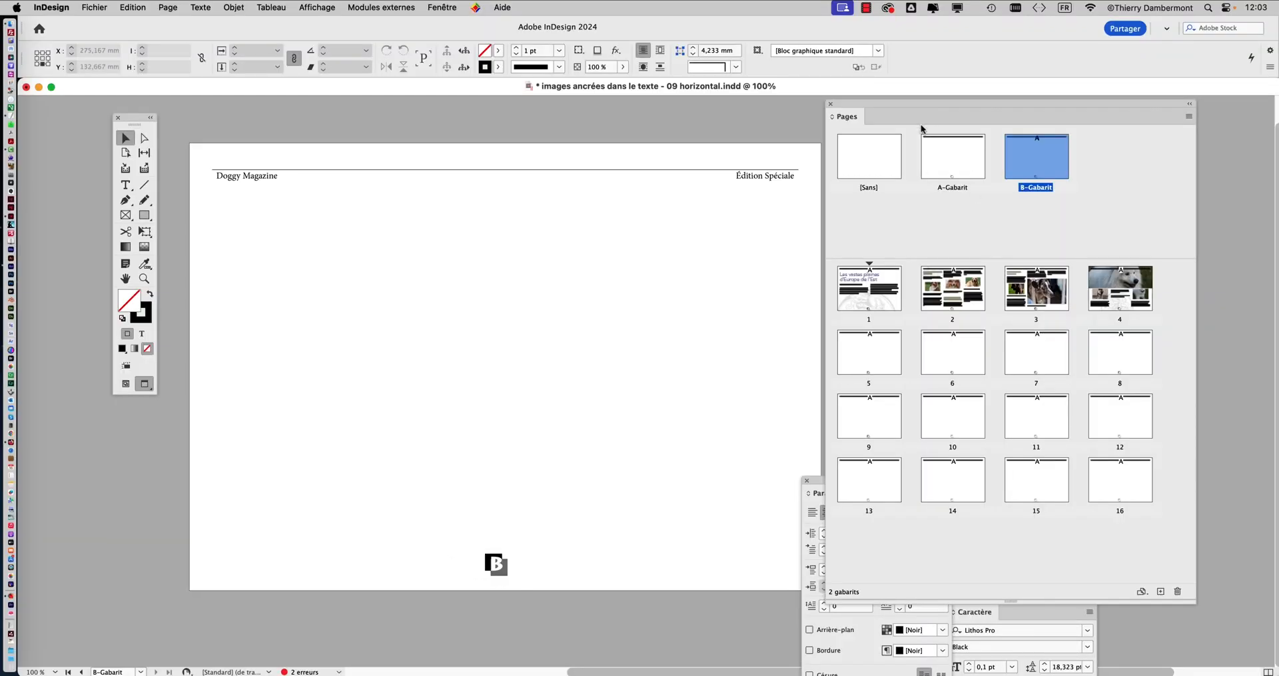
{"action": "left_click_drag", "start_coordinate": [1194, 603], "coordinate": [1080, 561]}
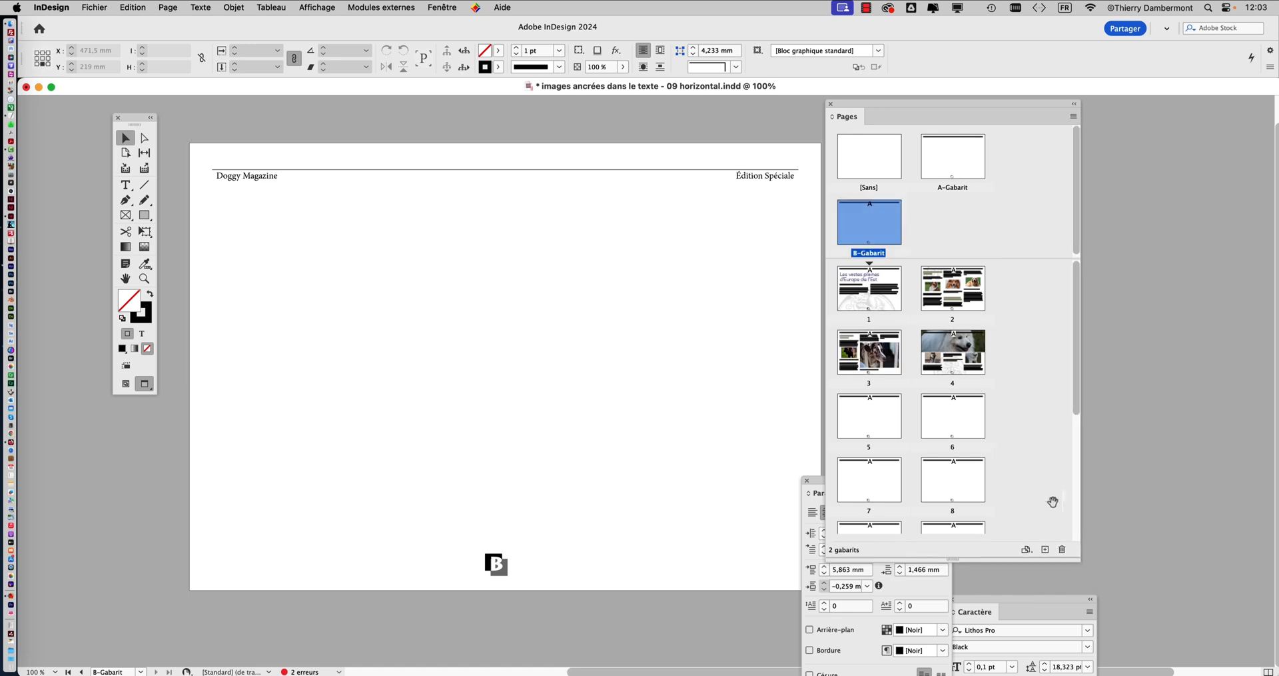
{"action": "left_click_drag", "start_coordinate": [895, 108], "coordinate": [1021, 93]}
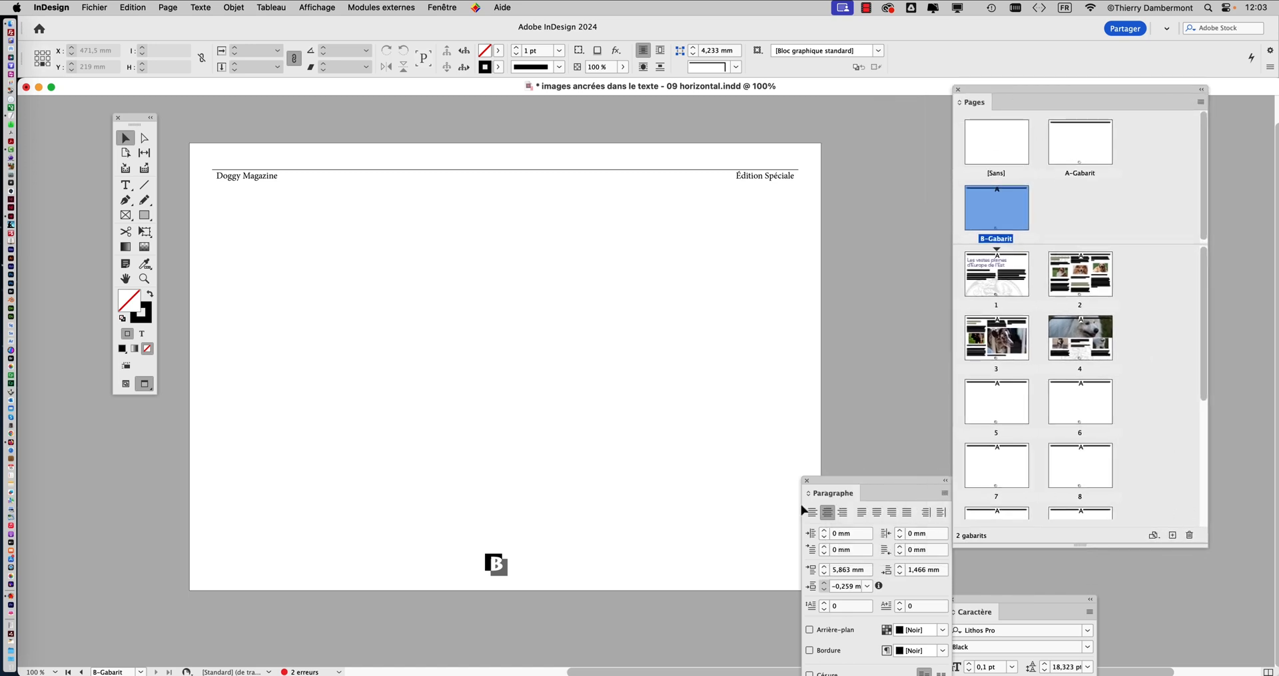
{"action": "left_click", "coordinate": [806, 482]}
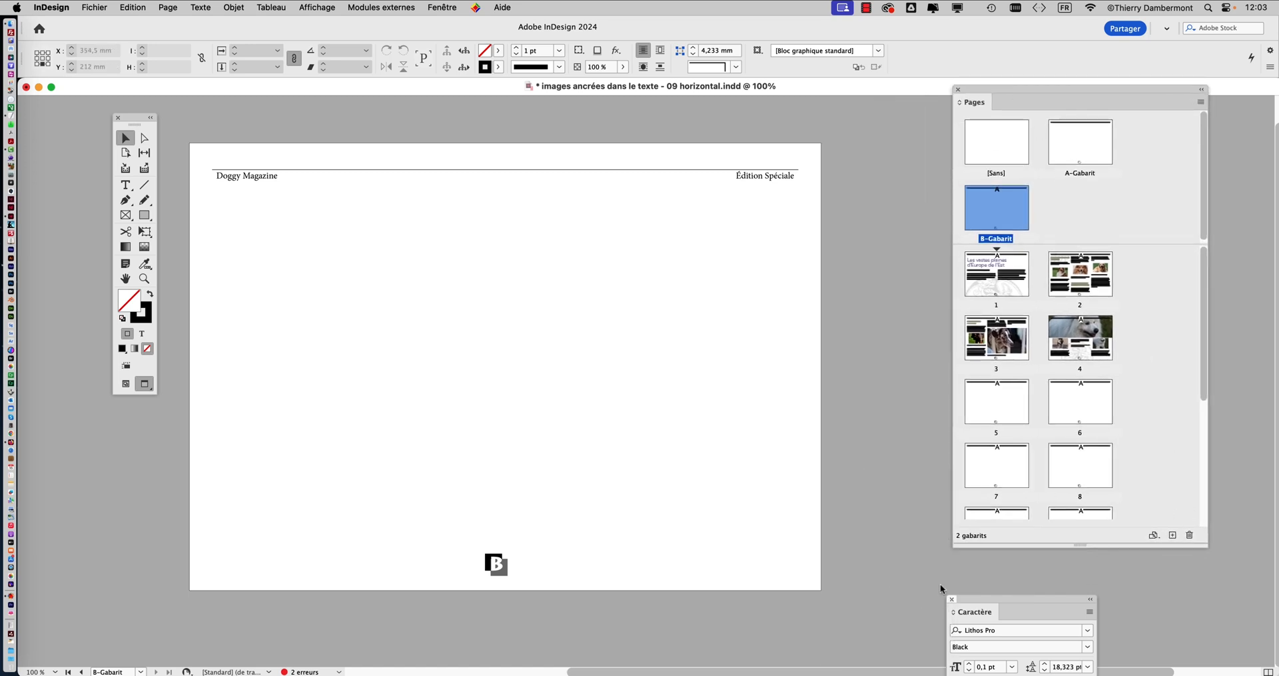
{"action": "left_click", "coordinate": [956, 598]}
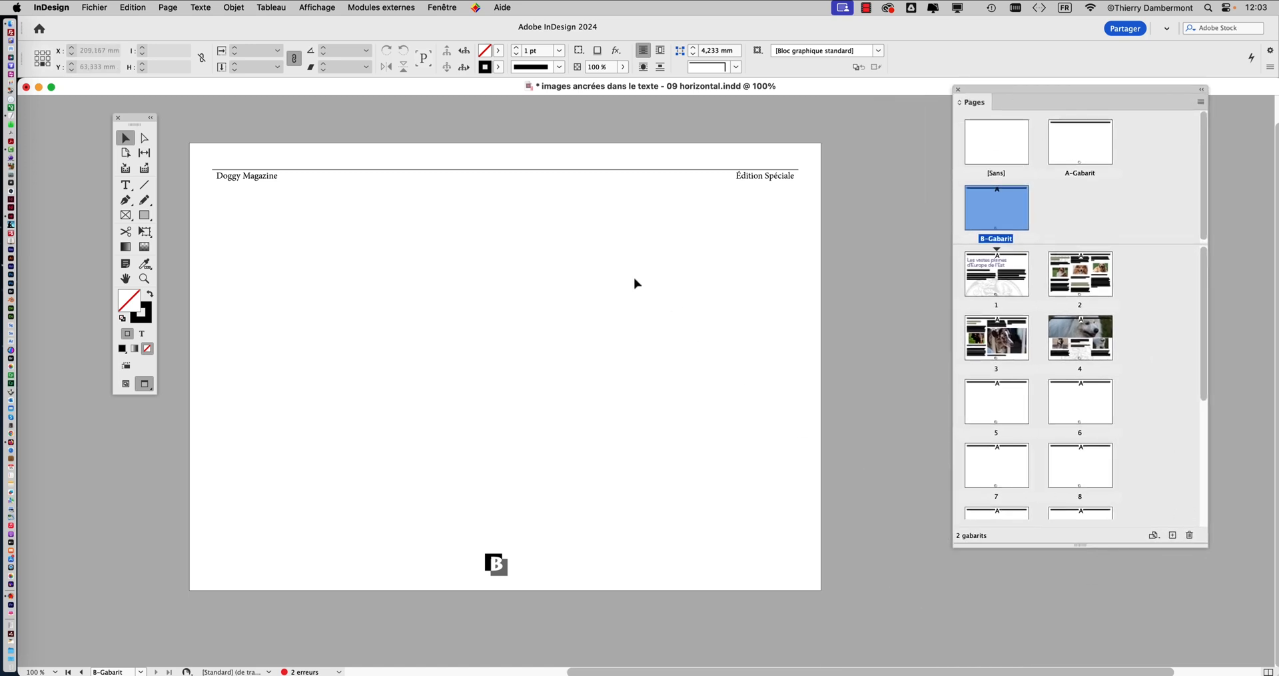
Compare the A-Gabarit and B-Gabarit masters on screen and enlarge the masters area of the Pages panel
{"action": "double_click", "coordinate": [1093, 158]}
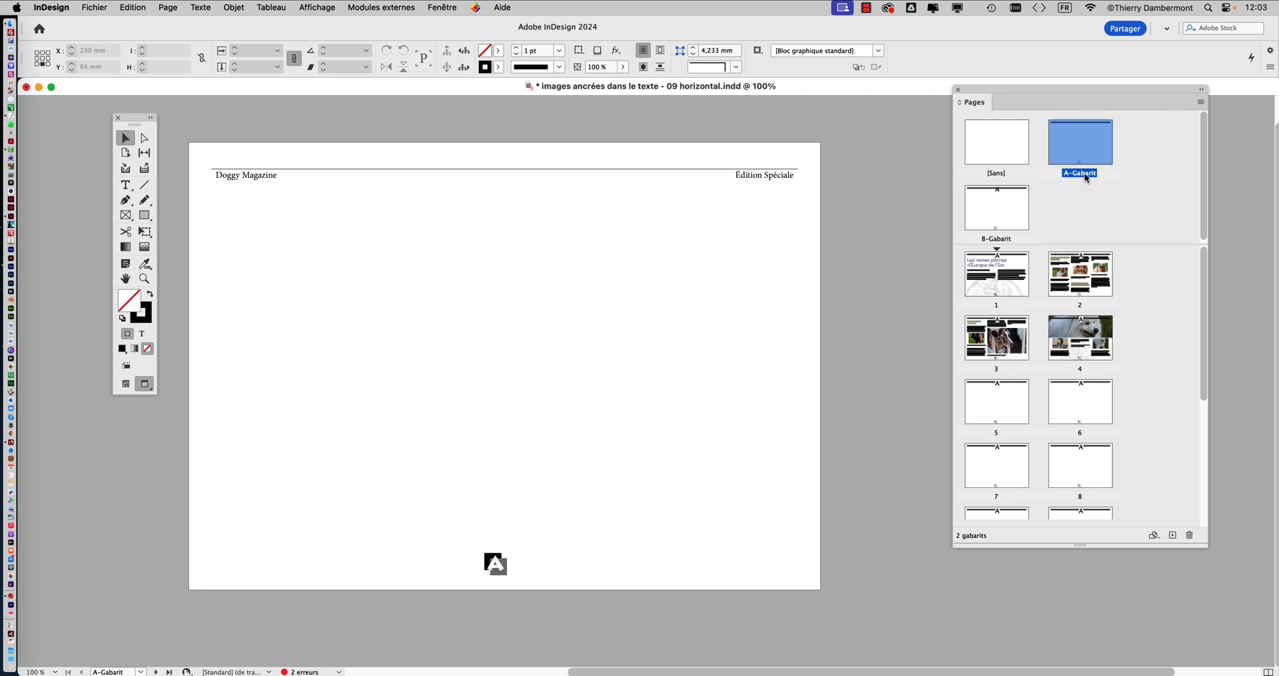
{"action": "double_click", "coordinate": [1003, 221]}
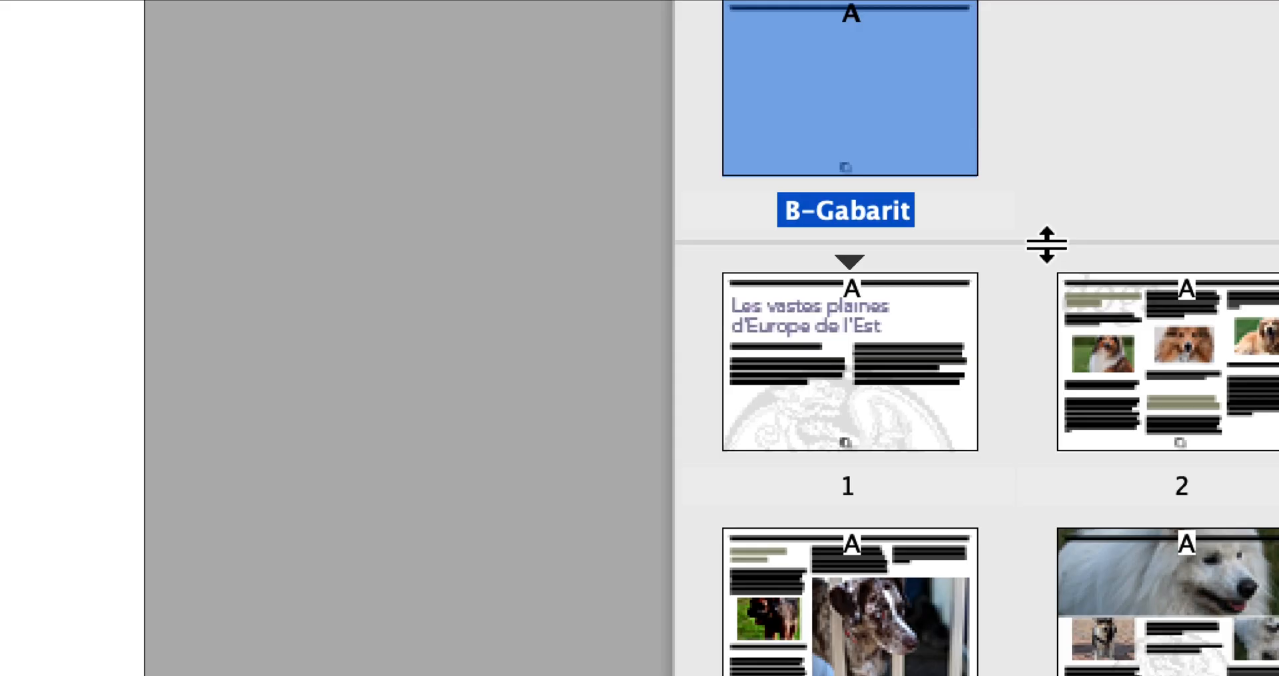
{"action": "left_click_drag", "start_coordinate": [1047, 246], "coordinate": [1046, 295]}
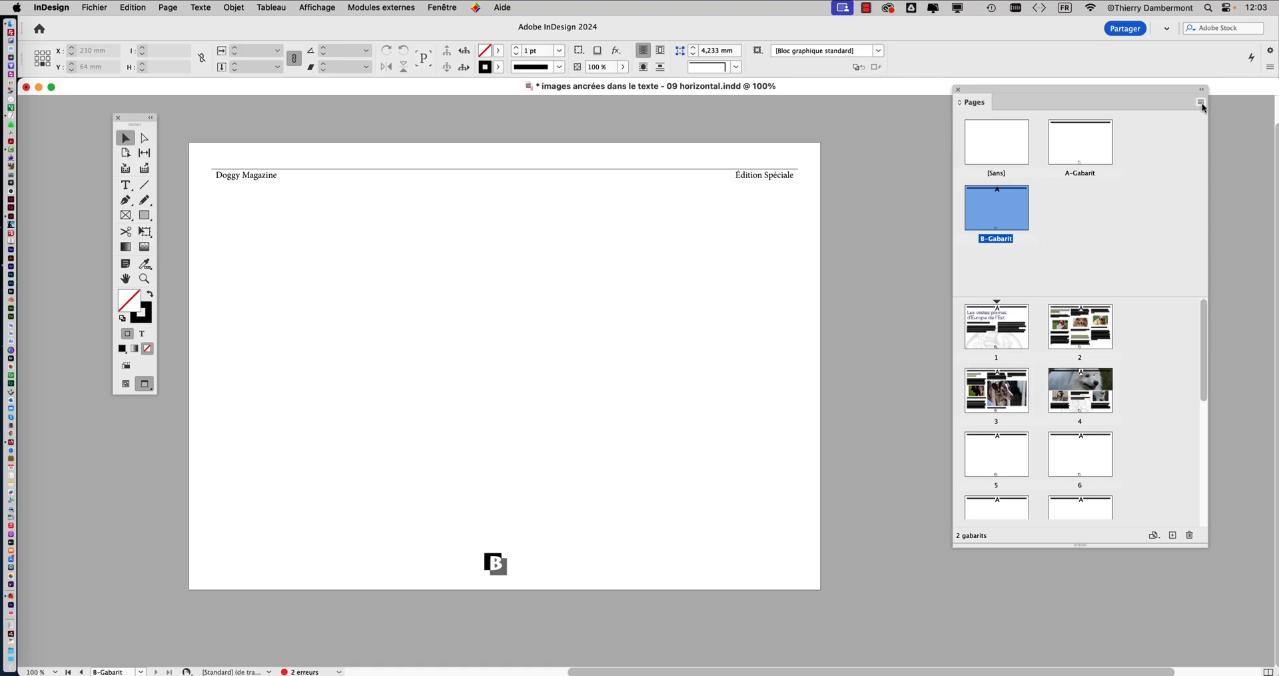
Rename the B-Gabarit master as "sans filet", keeping it based on A-Gabarit
{"action": "left_click", "coordinate": [1201, 104]}
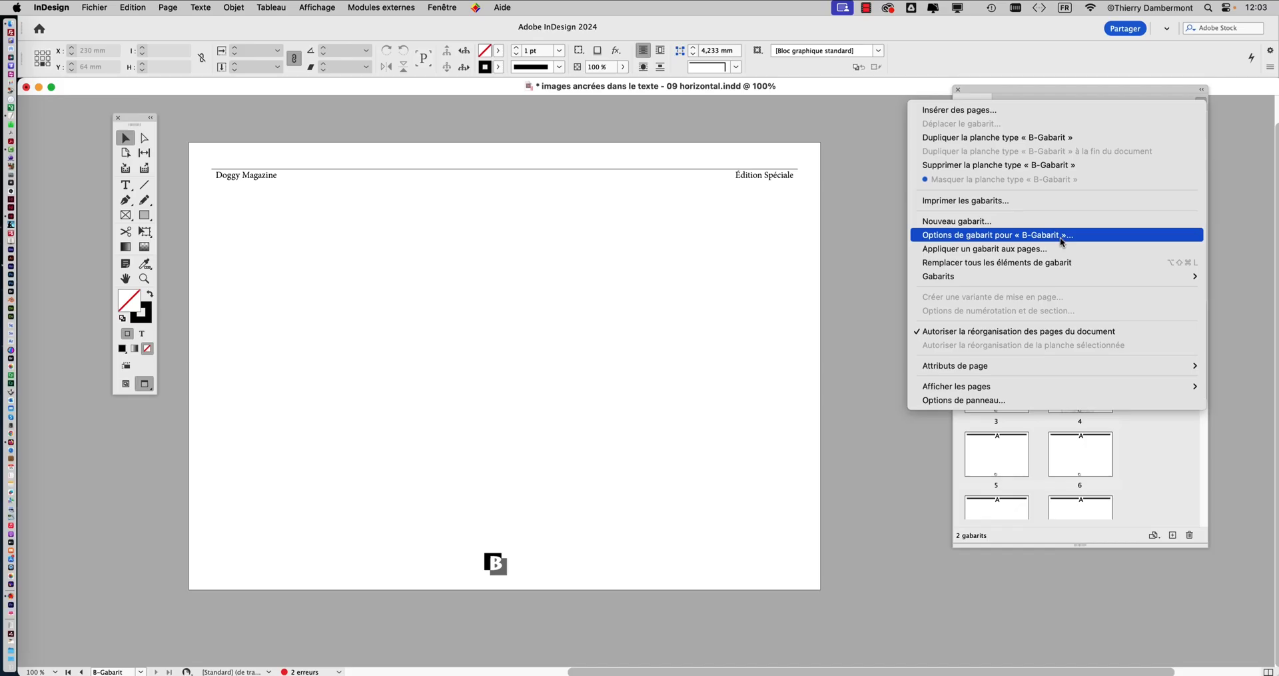
{"action": "left_click", "coordinate": [1060, 238]}
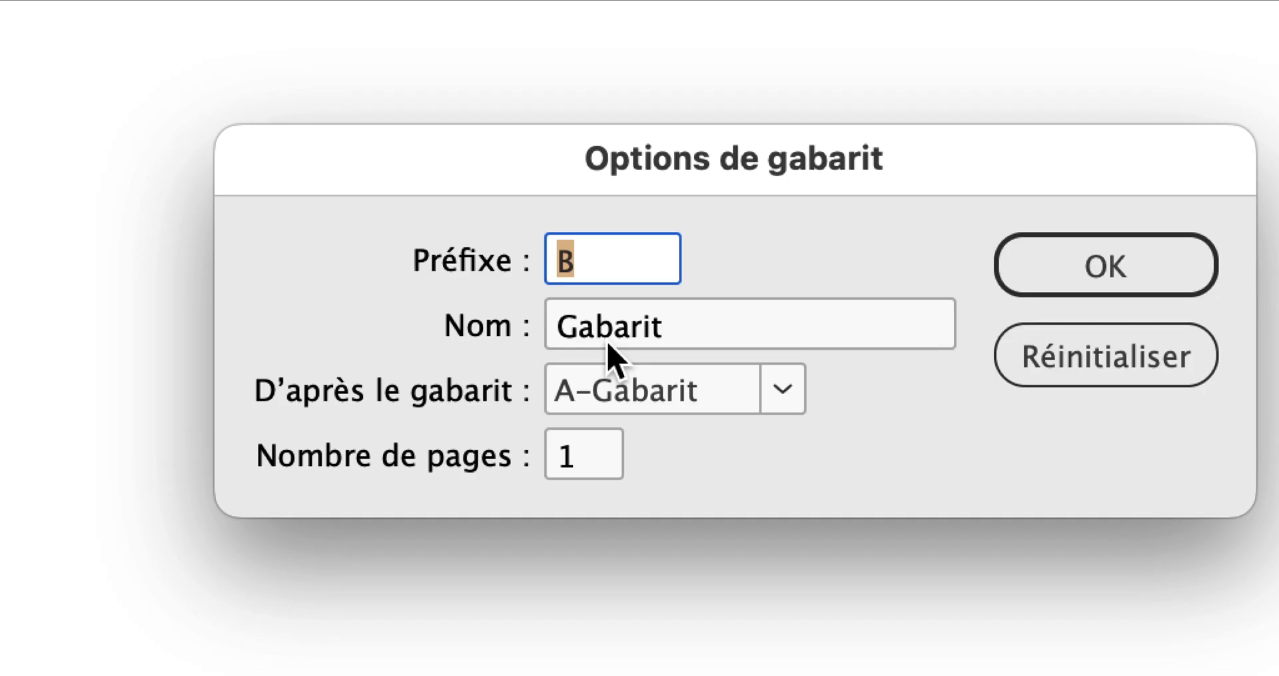
{"action": "left_click_drag", "start_coordinate": [622, 340], "coordinate": [522, 344]}
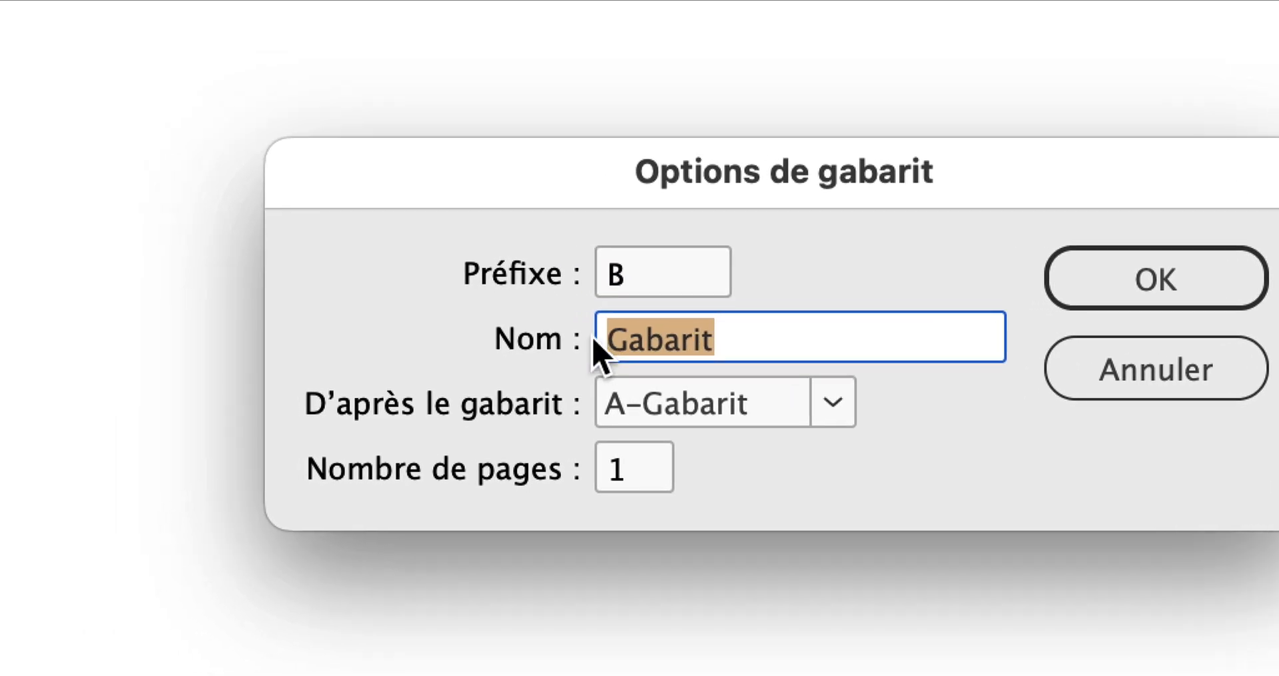
{"action": "type", "text": "sans filet"}
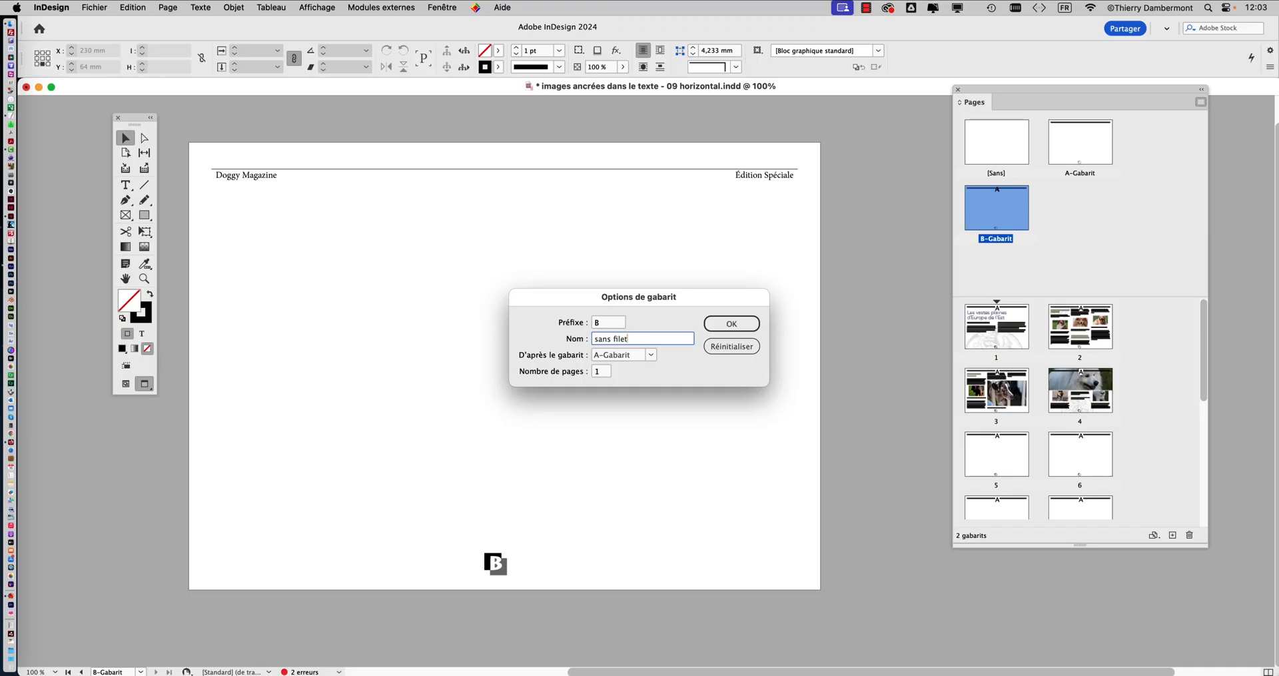
{"action": "left_click", "coordinate": [1140, 294]}
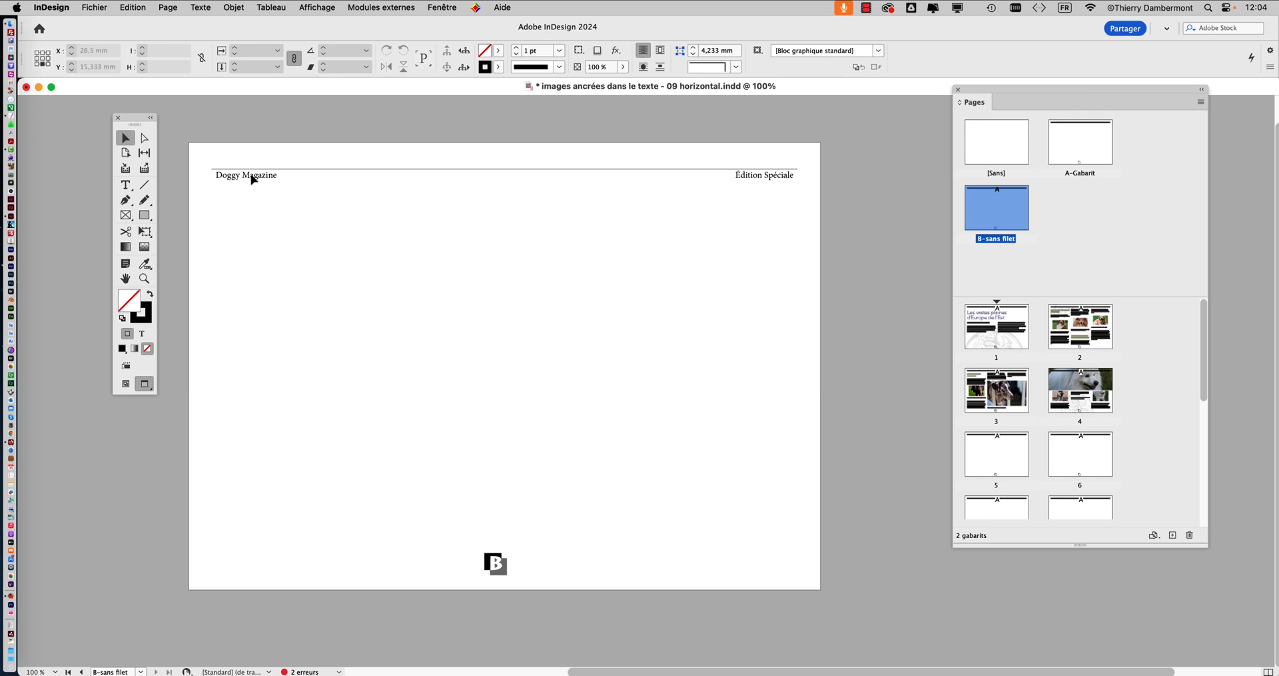
Lock the decoration layer and unlock the numérotation et filet layer, closing the Layers panel when finished
{"action": "left_click", "coordinate": [430, 6]}
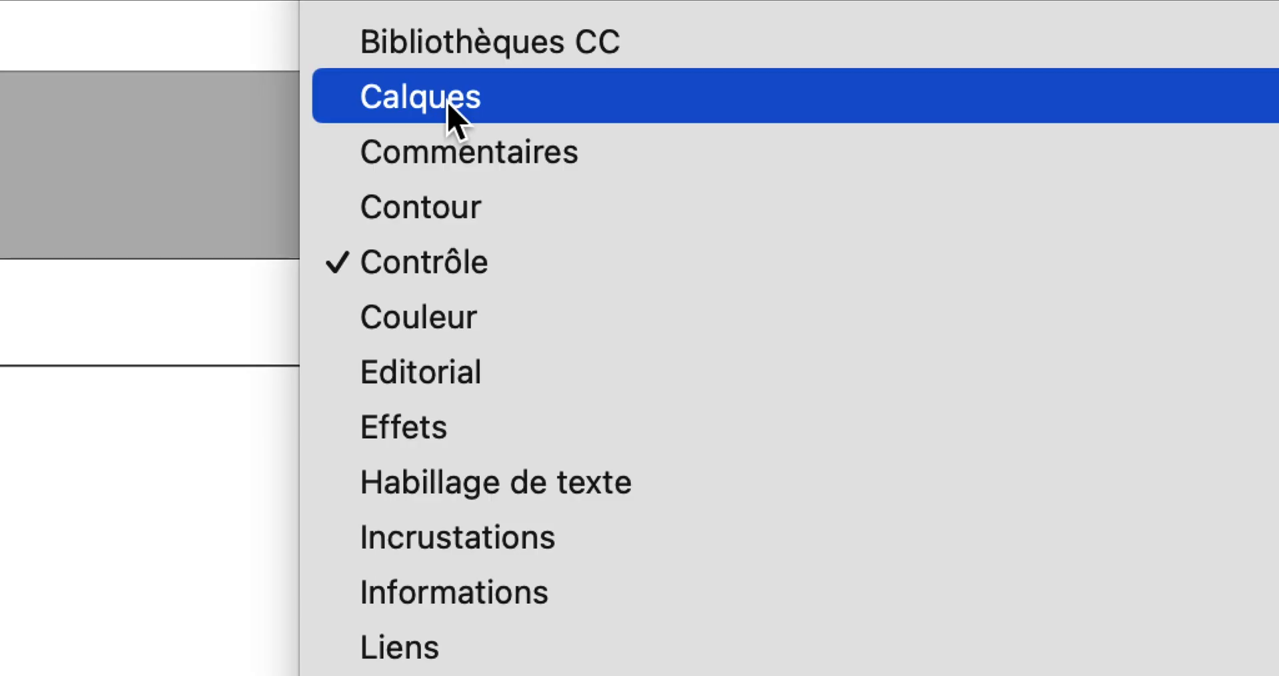
{"action": "left_click", "coordinate": [449, 100]}
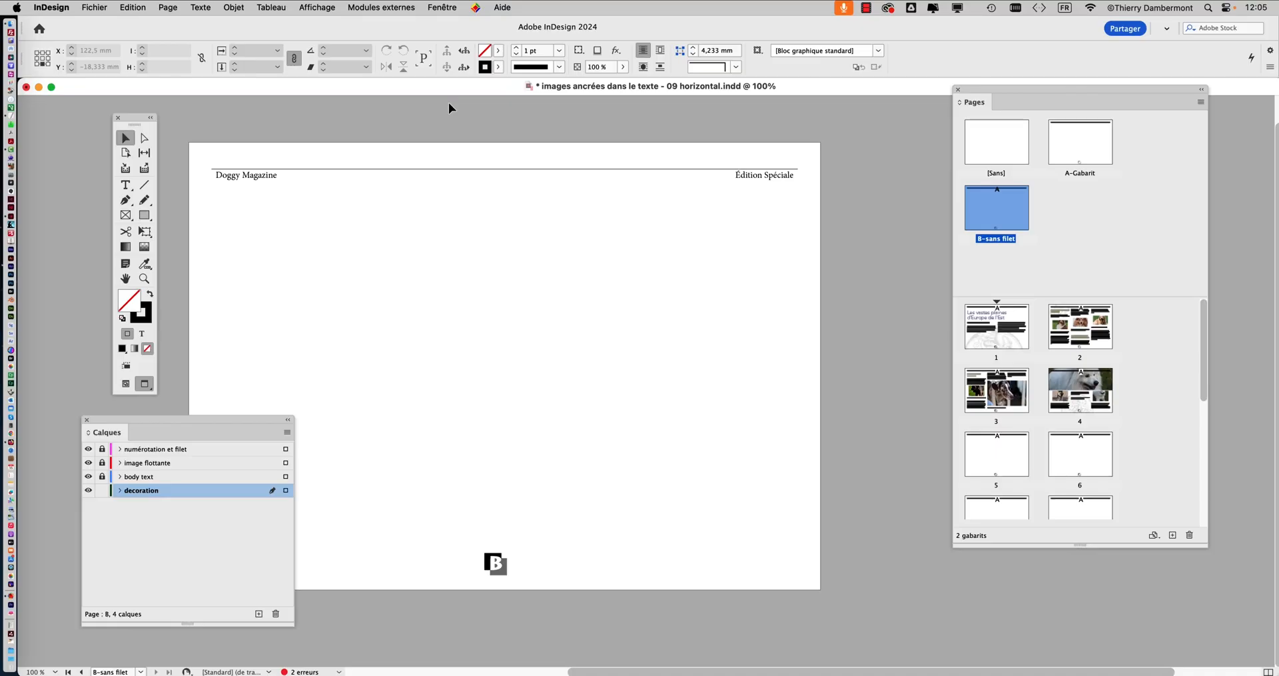
{"action": "left_click_drag", "start_coordinate": [227, 432], "coordinate": [797, 214]}
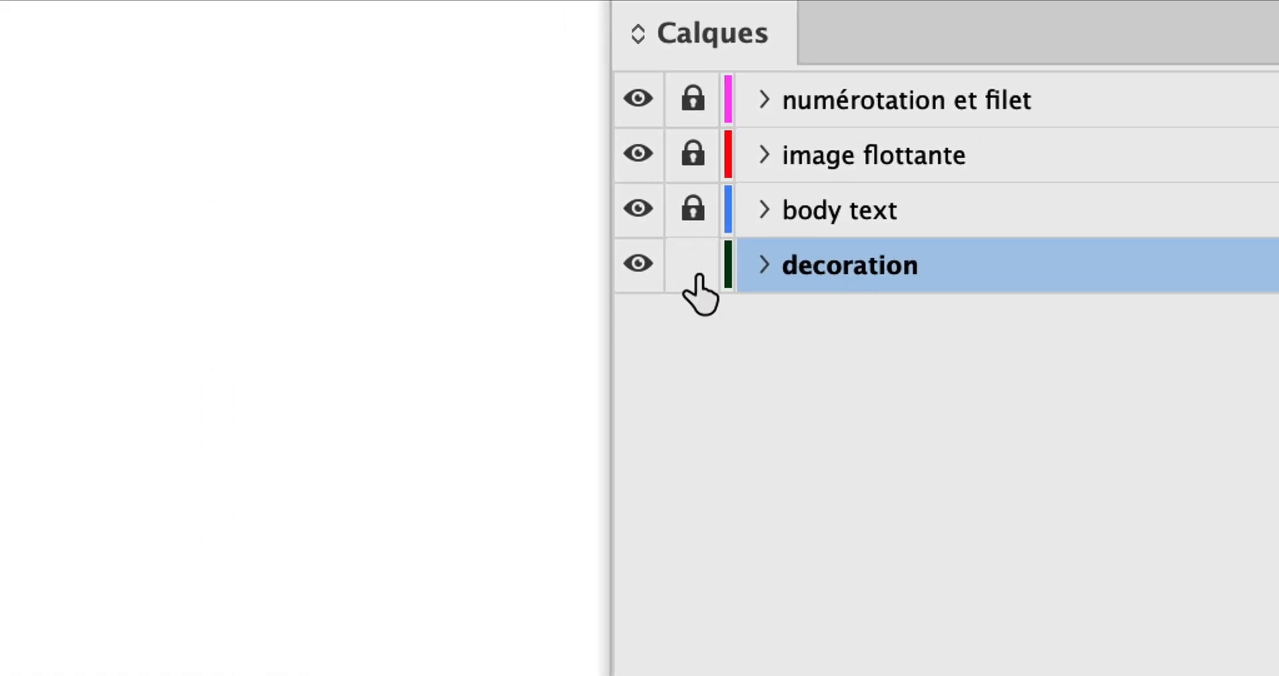
{"action": "left_click", "coordinate": [303, 501]}
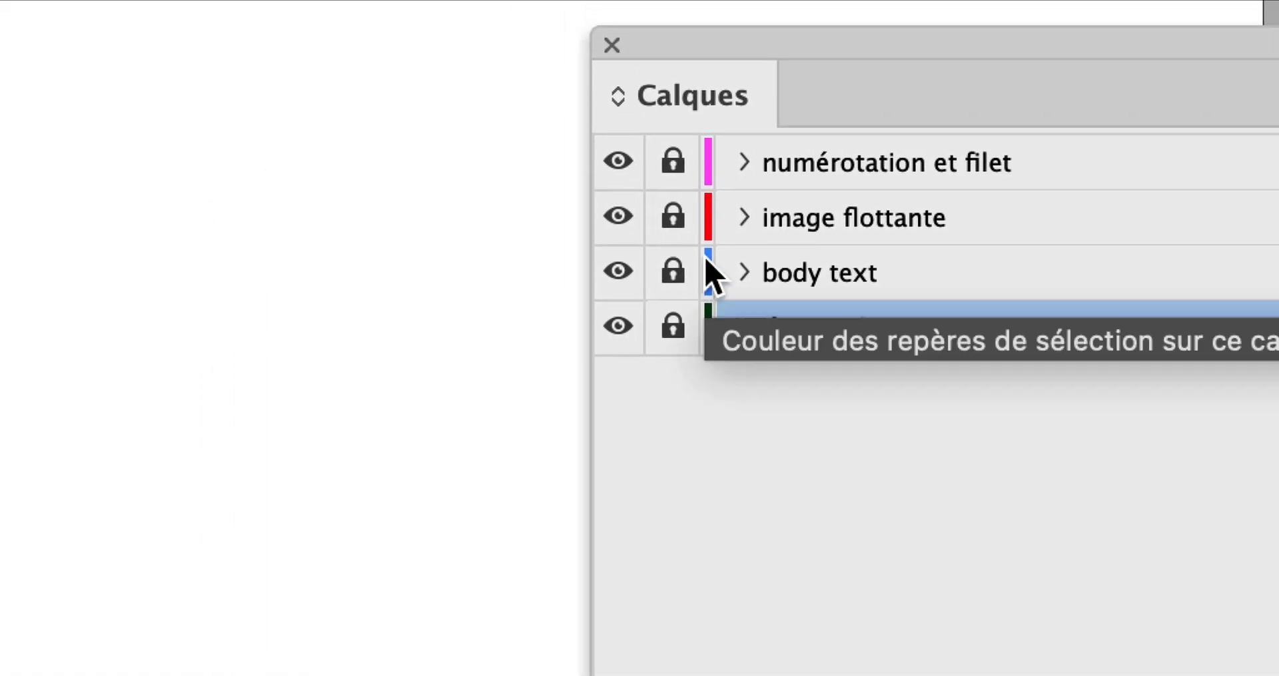
{"action": "left_click", "coordinate": [699, 112]}
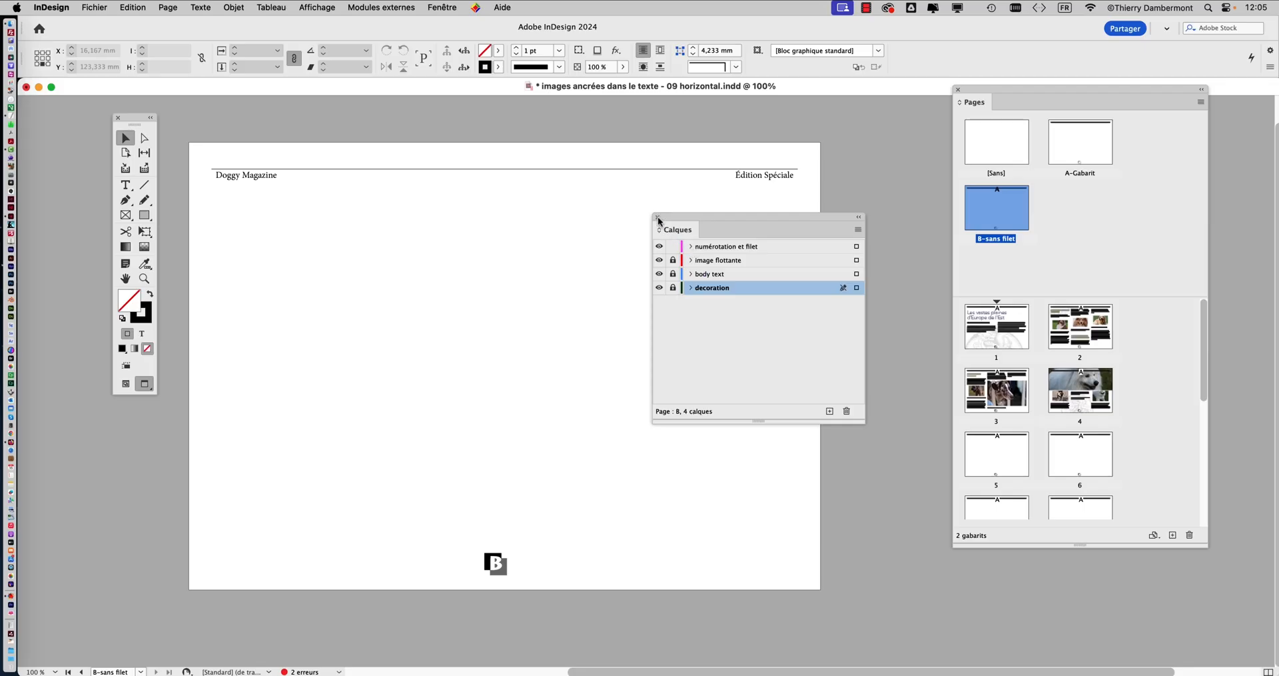
{"action": "left_click", "coordinate": [574, 118]}
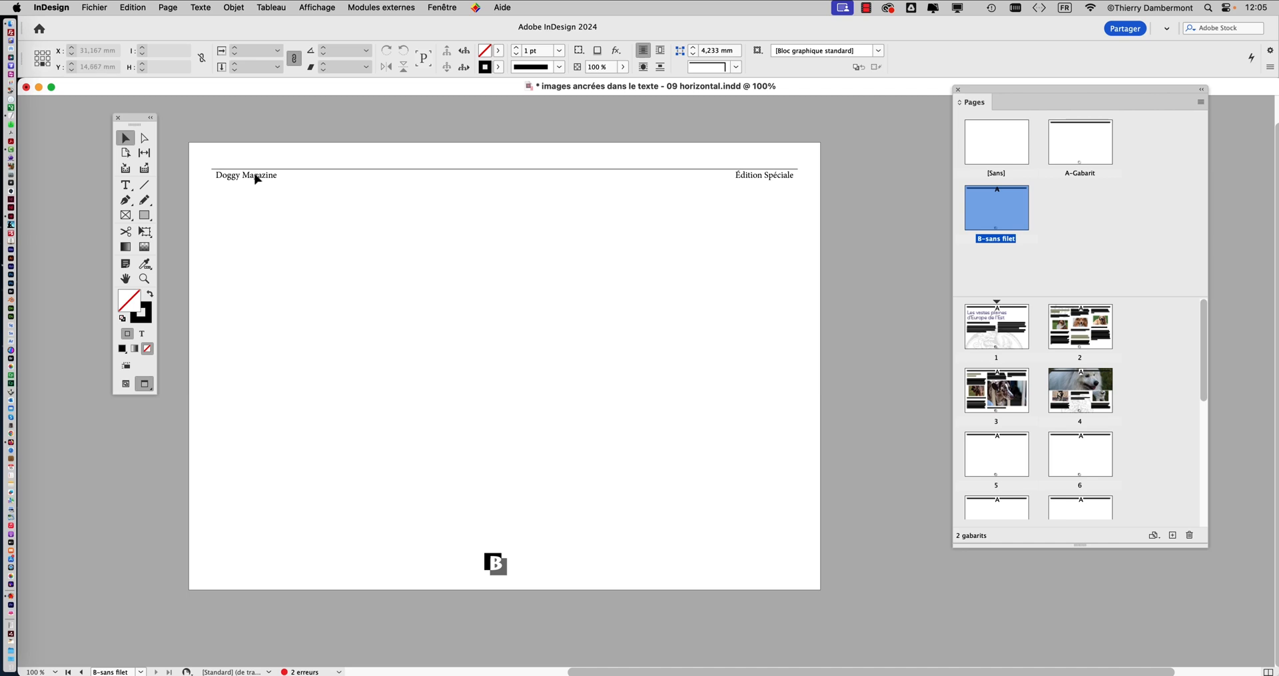
Delete the header frame with "Doggy Magazine", "Édition Spéciale" and its rule from the B-sans filet master
{"action": "left_click", "coordinate": [257, 179]}
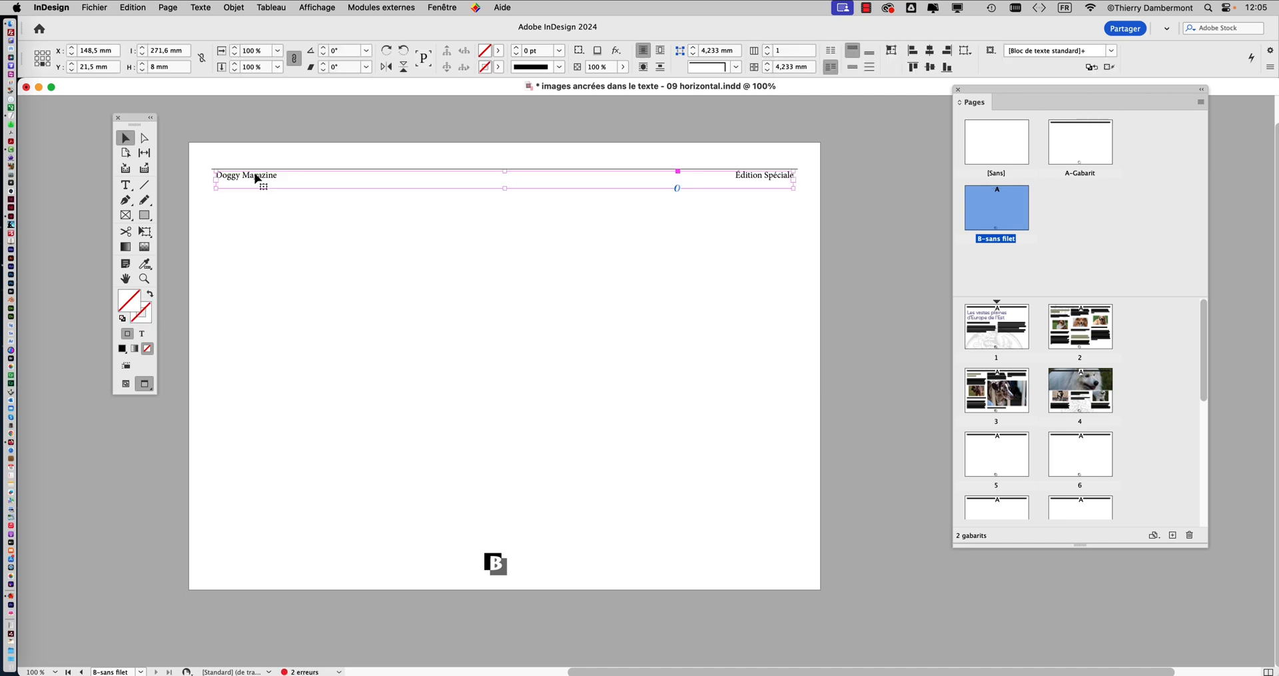
{"action": "key", "text": "Delete"}
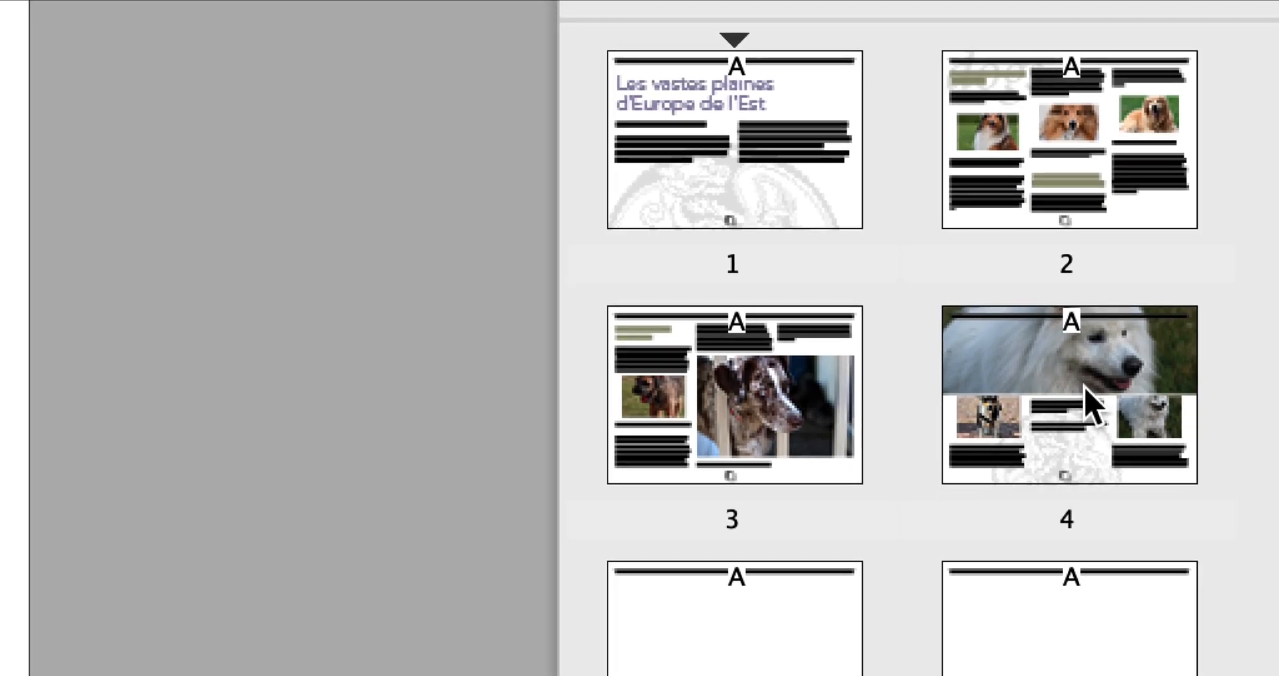
Display page 4 and apply the B-sans filet master to it
{"action": "left_click", "coordinate": [1087, 400]}
{"action": "double_click", "coordinate": [1085, 386]}
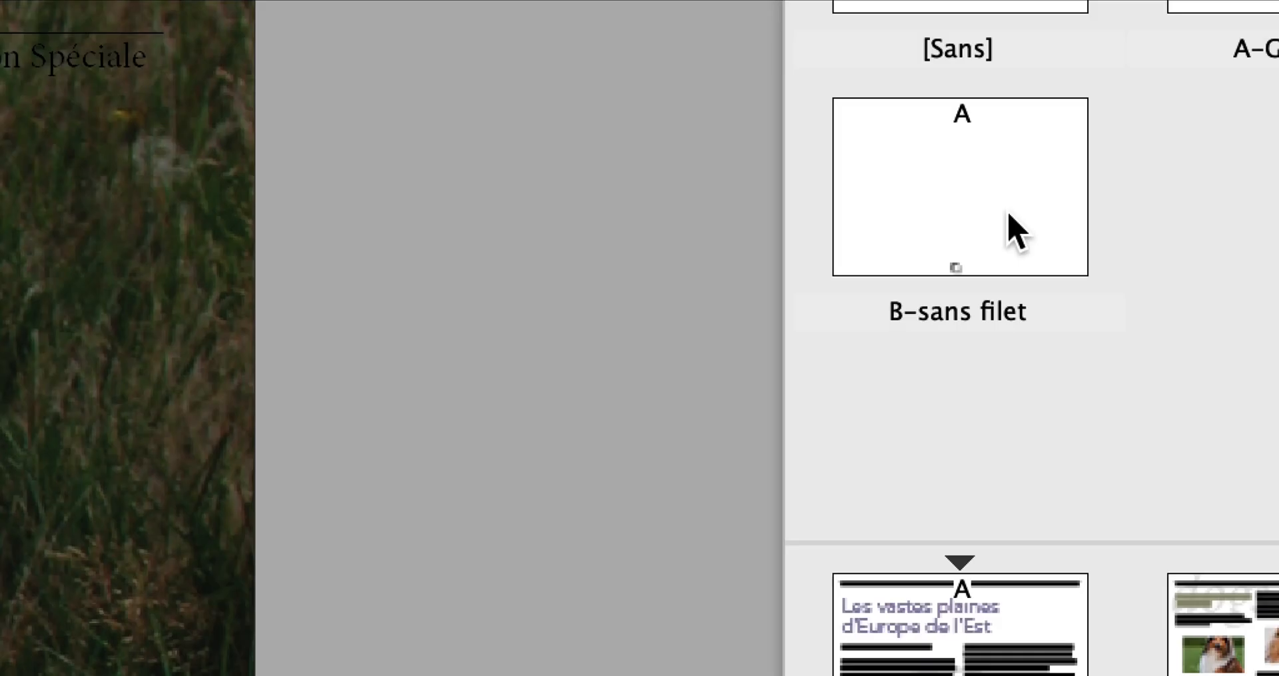
{"action": "left_click", "coordinate": [1013, 219]}
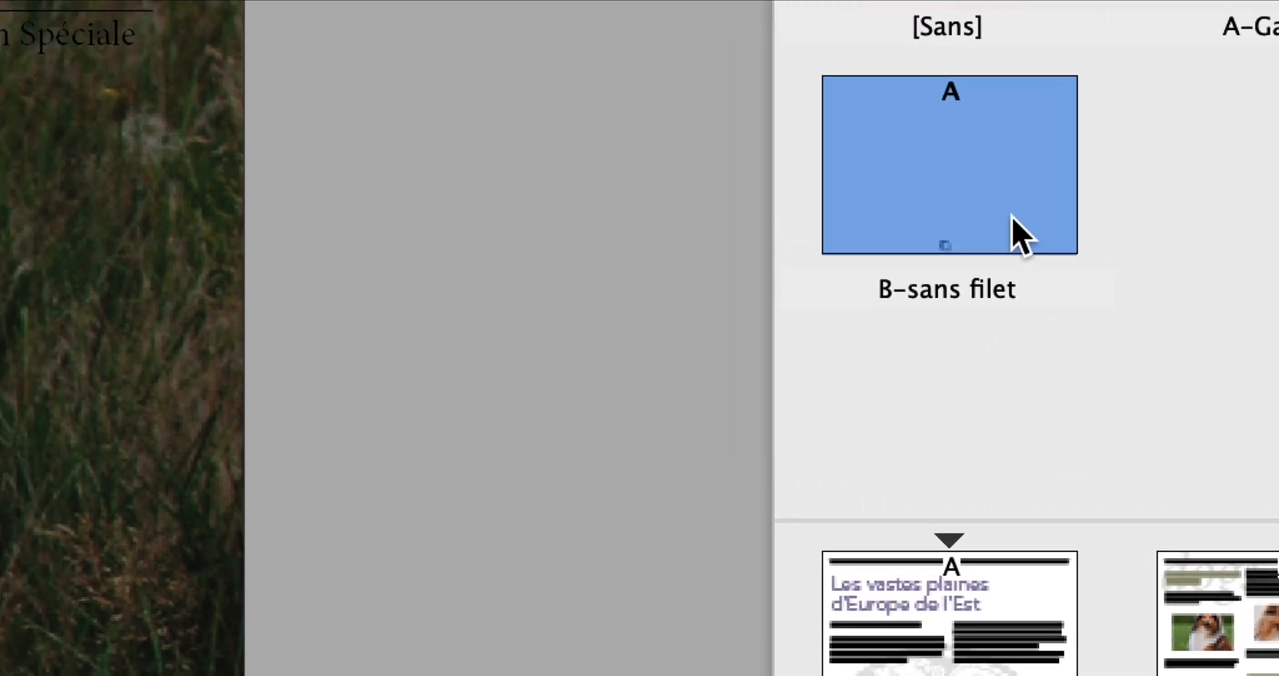
{"action": "left_click_drag", "start_coordinate": [989, 182], "coordinate": [1160, 517]}
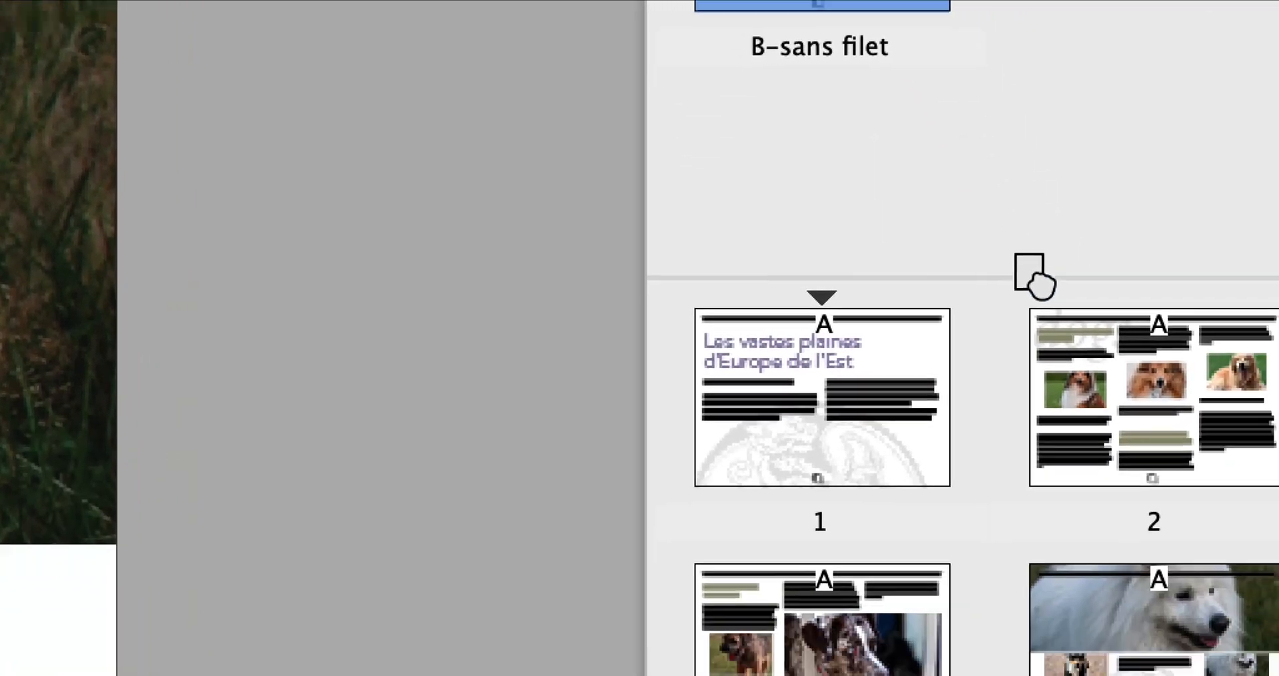
{"action": "left_click_drag", "start_coordinate": [1032, 277], "coordinate": [1131, 648]}
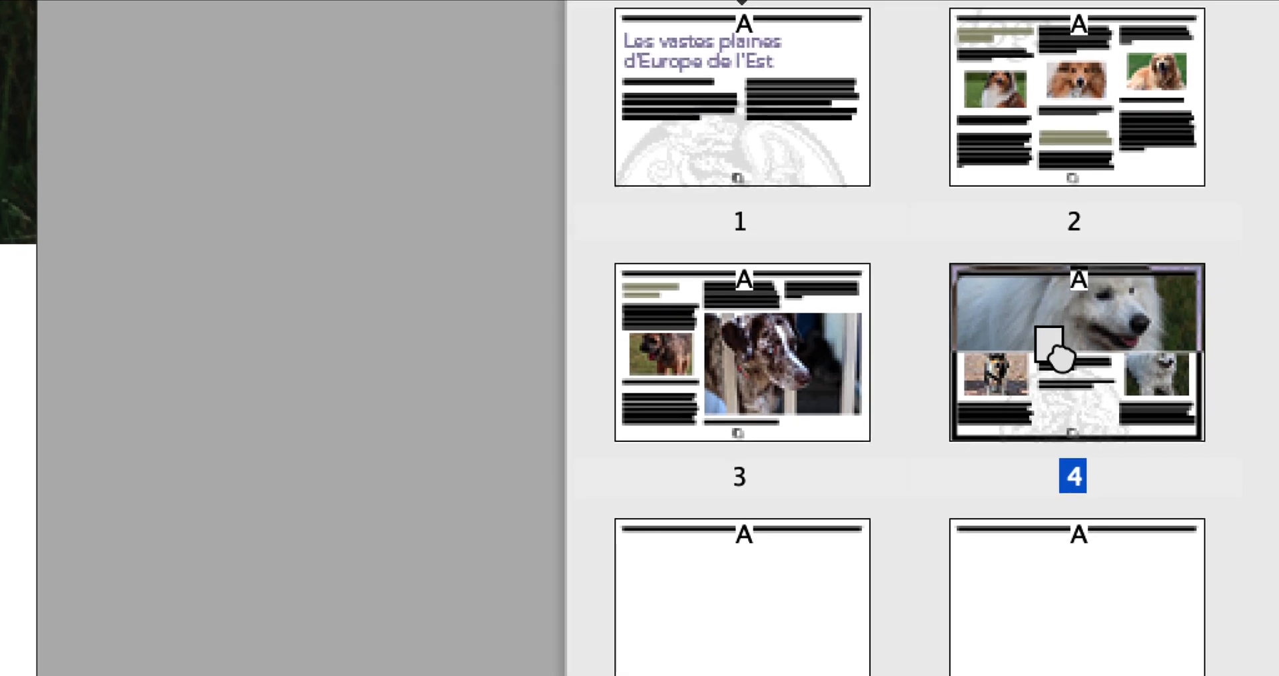
{"action": "left_click_drag", "start_coordinate": [1060, 358], "coordinate": [1062, 357]}
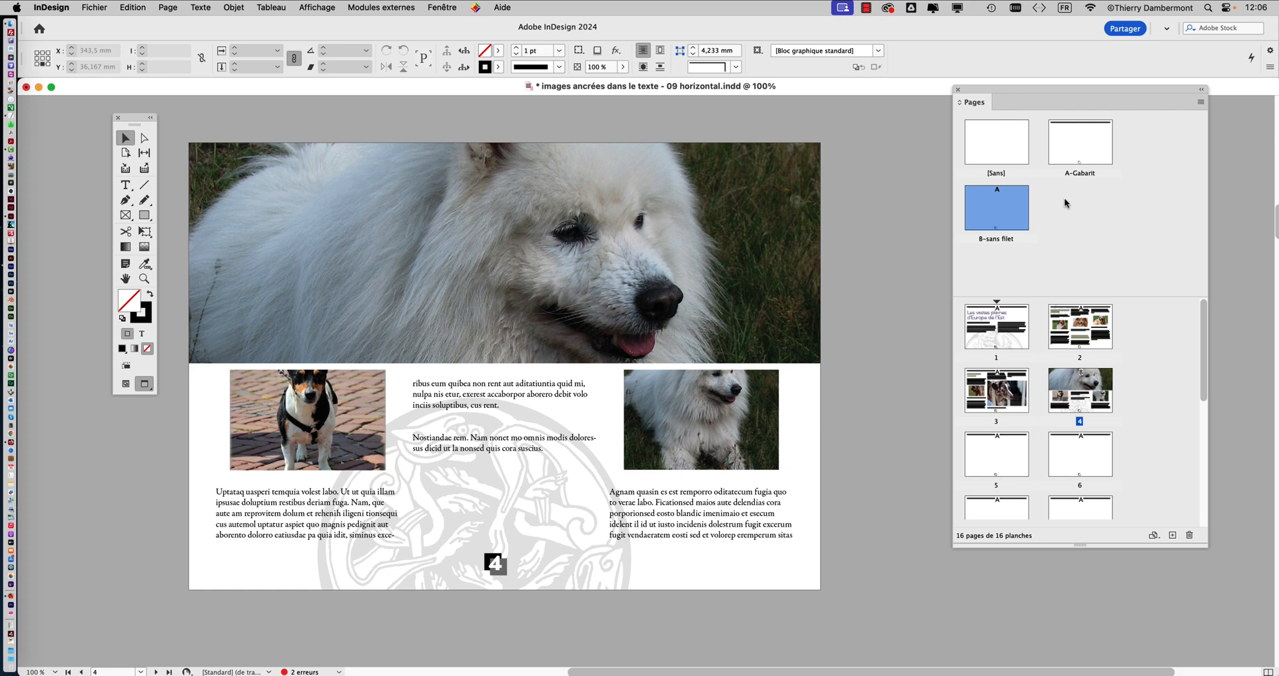
Move the page number marker on the A-Gabarit master to the page's lower-right corner, at about X 278 mm, Y 203 mm, and display page 1
{"action": "double_click", "coordinate": [1081, 153]}
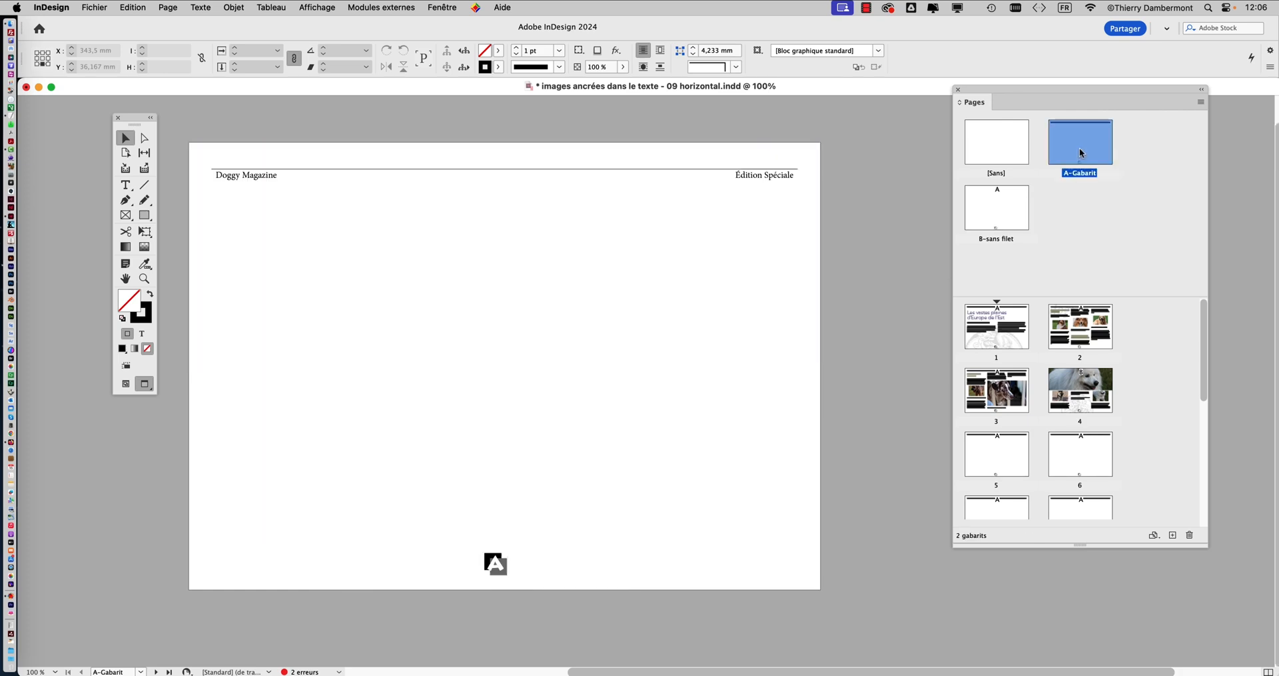
{"action": "left_click", "coordinate": [496, 565]}
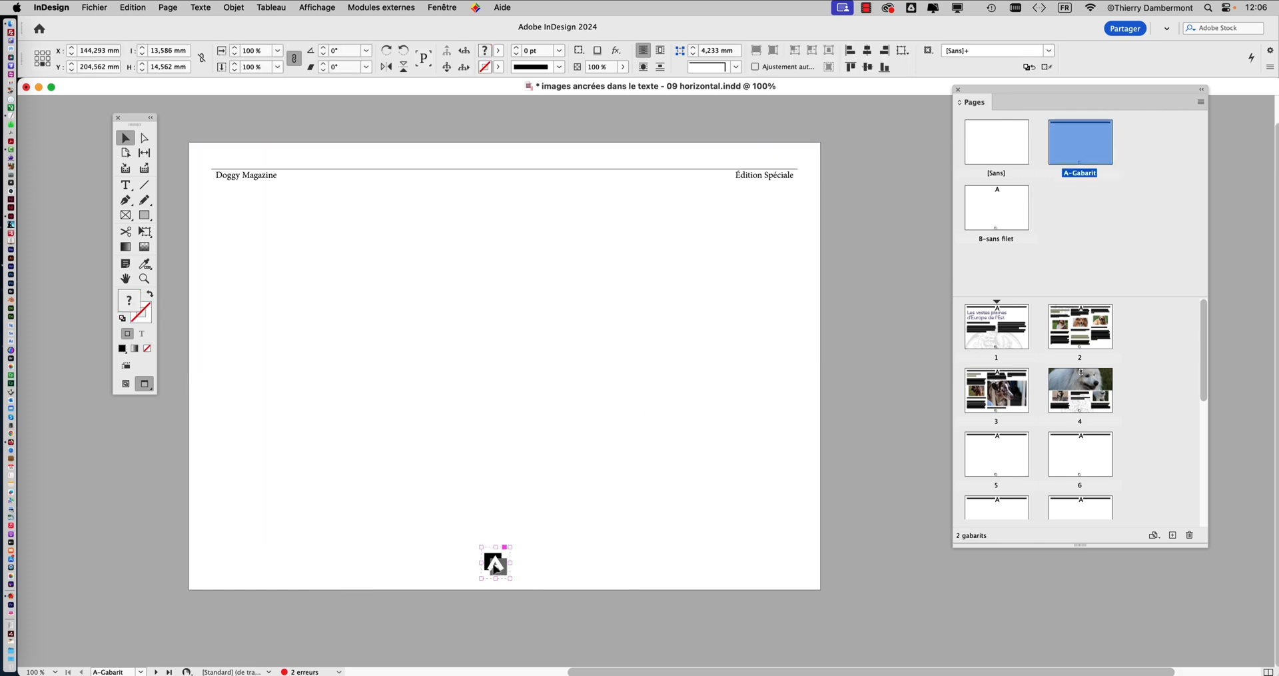
{"action": "left_click_drag", "start_coordinate": [495, 565], "coordinate": [779, 564]}
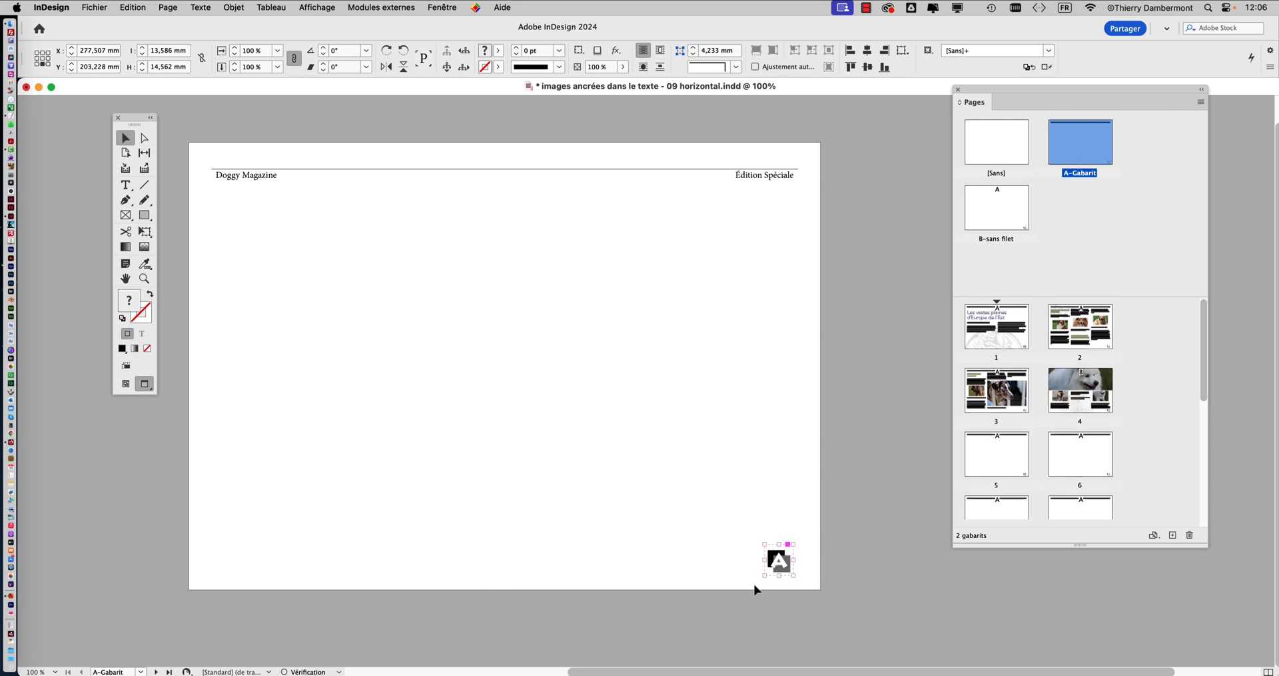
{"action": "left_click", "coordinate": [988, 340]}
{"action": "double_click", "coordinate": [990, 339]}
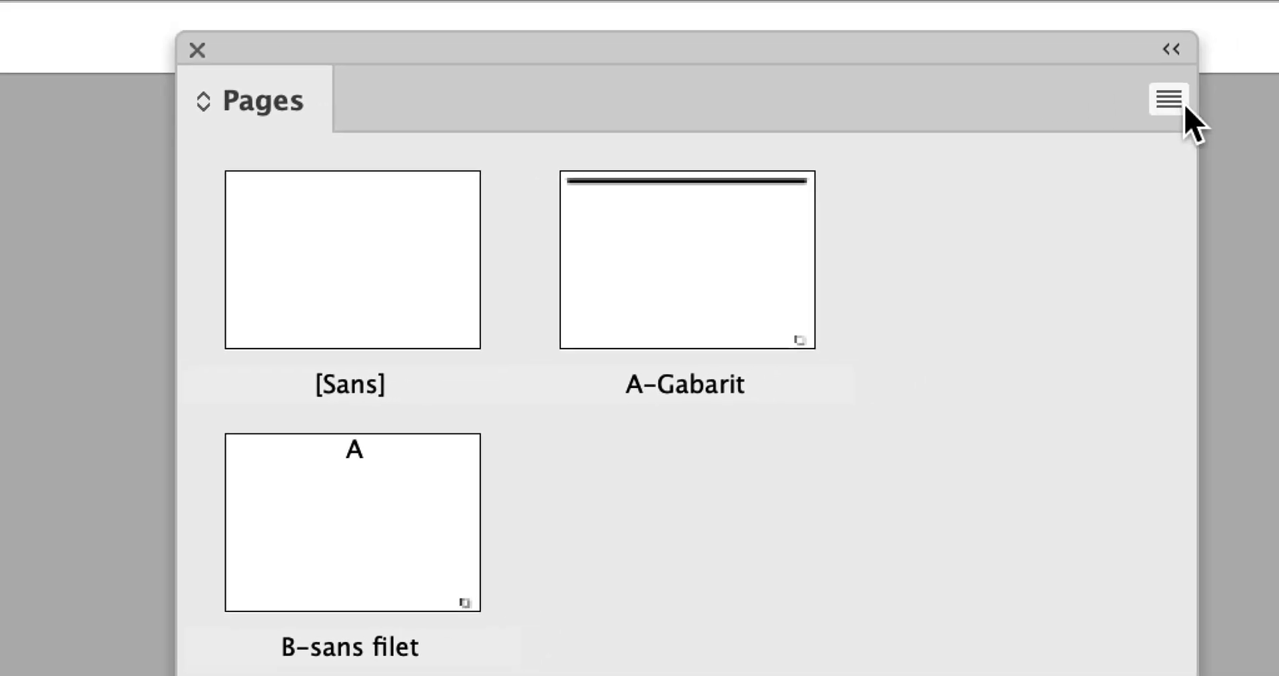
Create a one-page A4 landscape master with prefix C, named "sans numérotation" and based on A-Gabarit
{"action": "left_click", "coordinate": [1178, 103]}
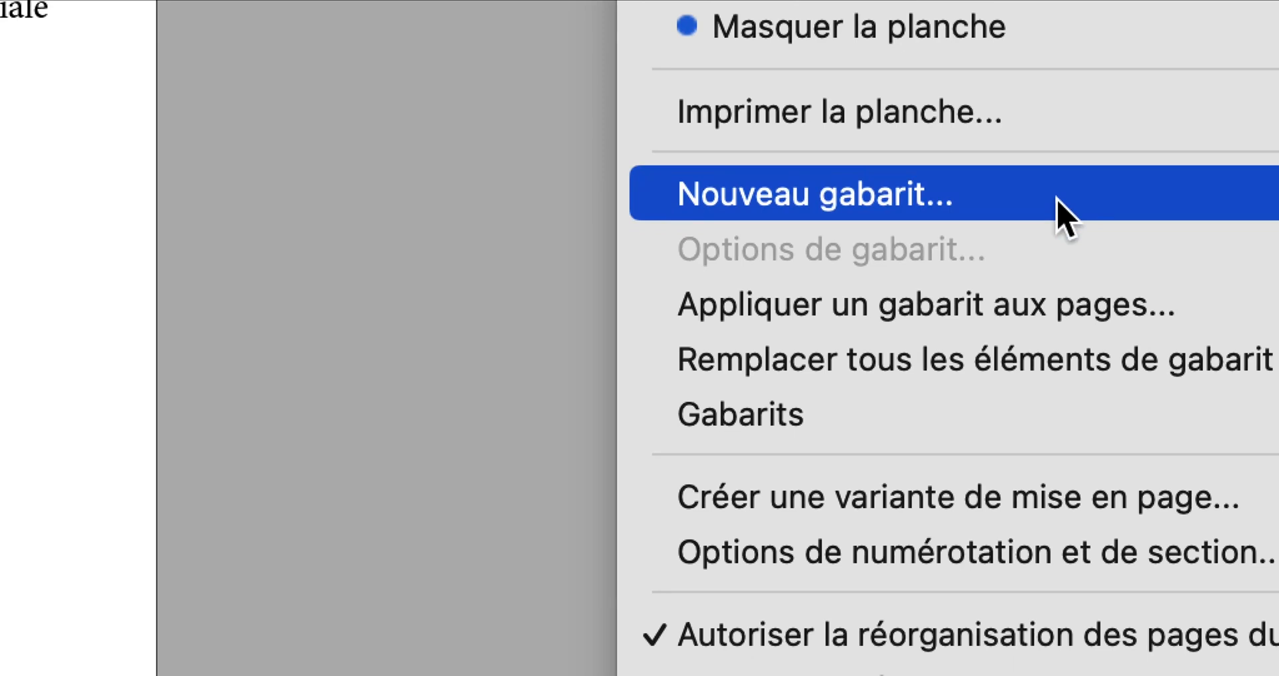
{"action": "left_click", "coordinate": [1065, 217]}
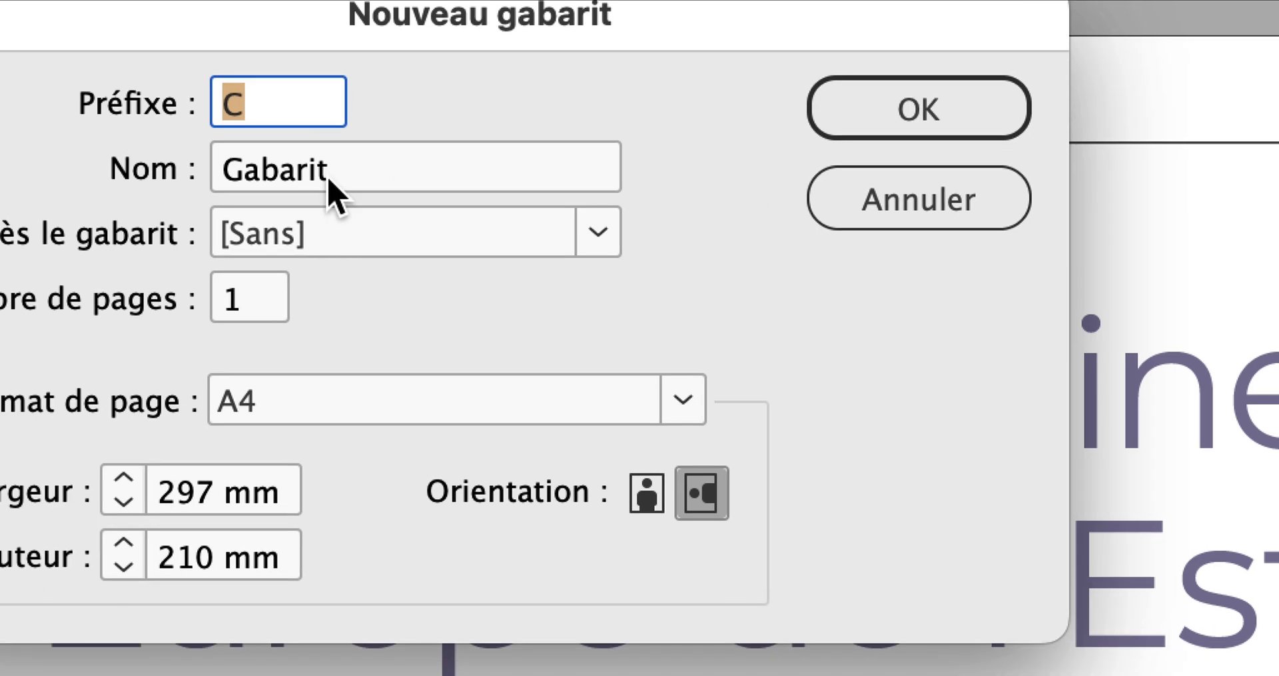
{"action": "left_click_drag", "start_coordinate": [331, 190], "coordinate": [220, 179]}
{"action": "type", "text": "s"}
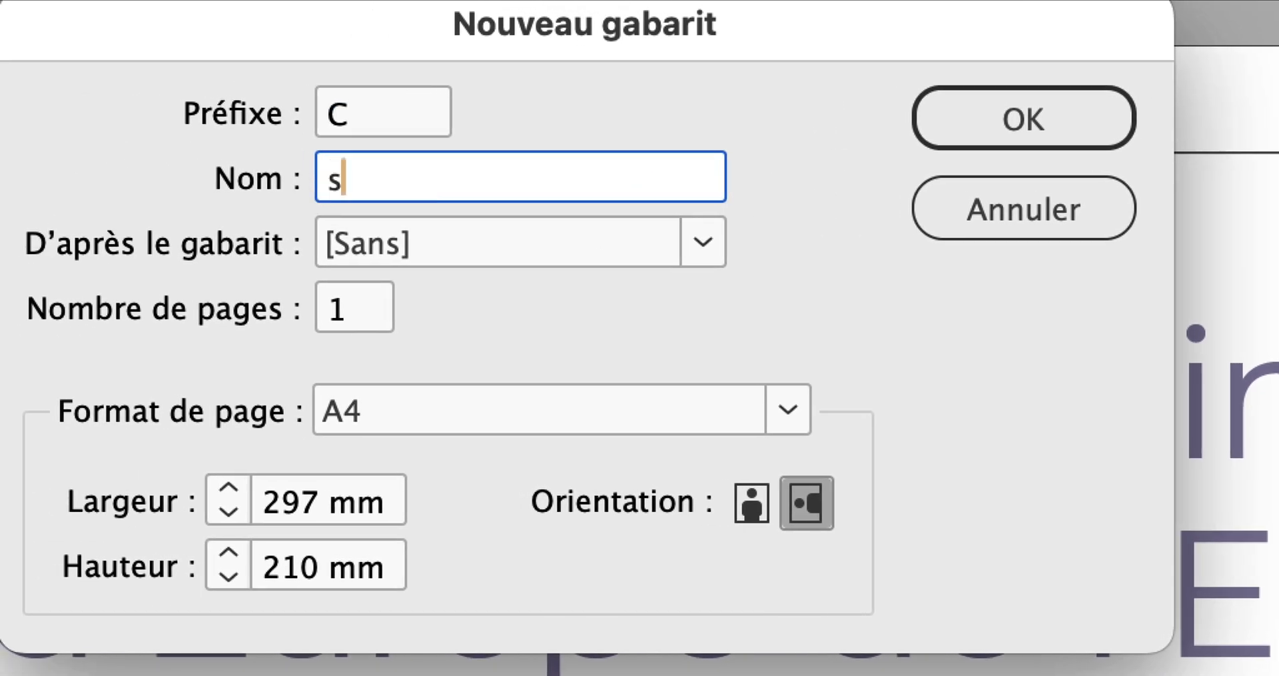
{"action": "type", "text": "ans numérotation"}
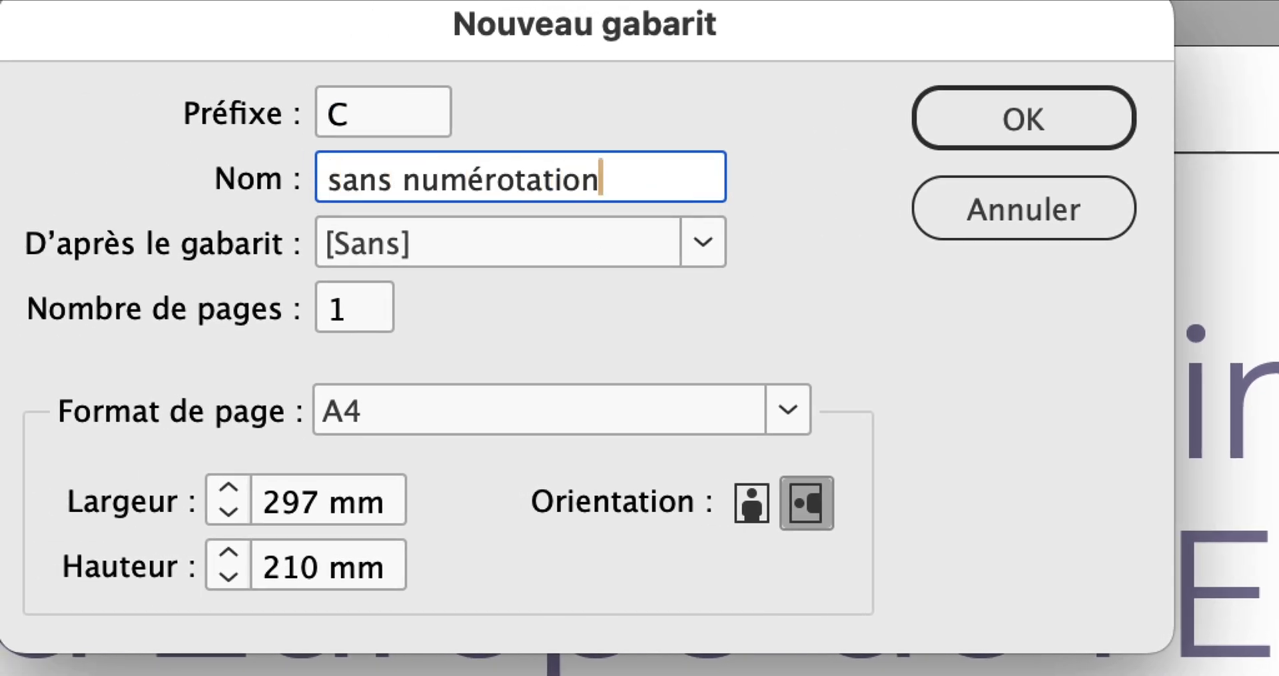
{"action": "key", "text": "alt"}
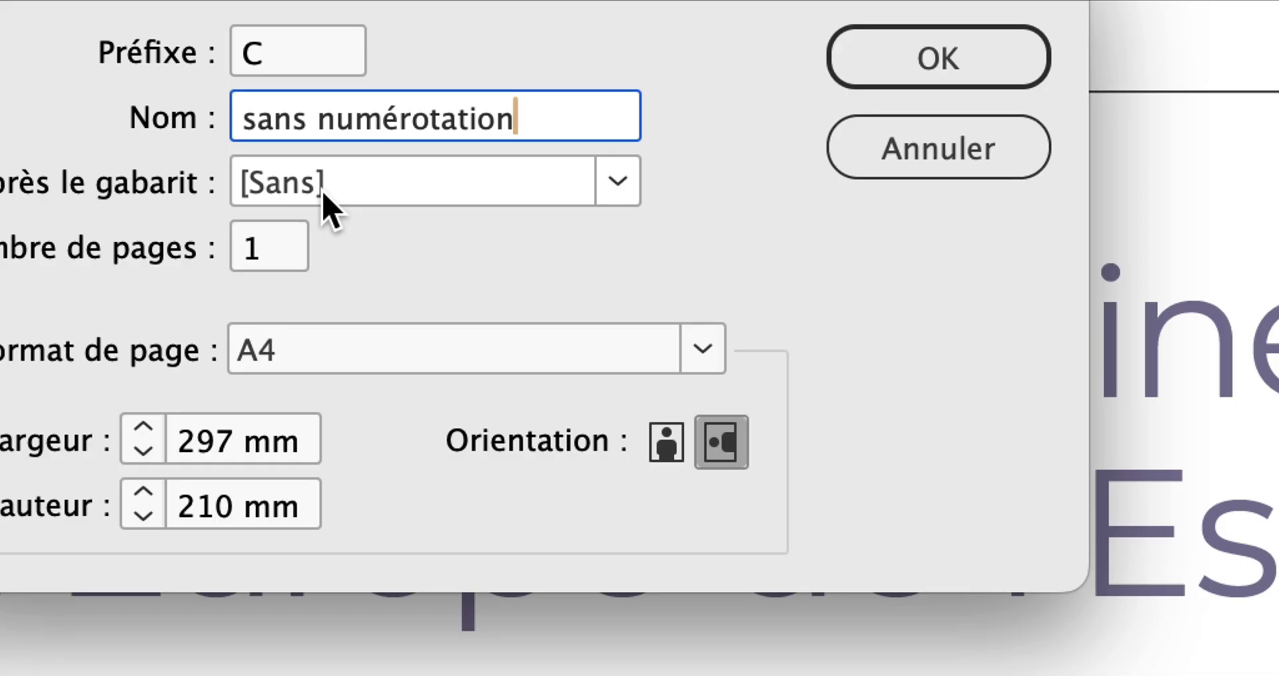
{"action": "left_click", "coordinate": [323, 193]}
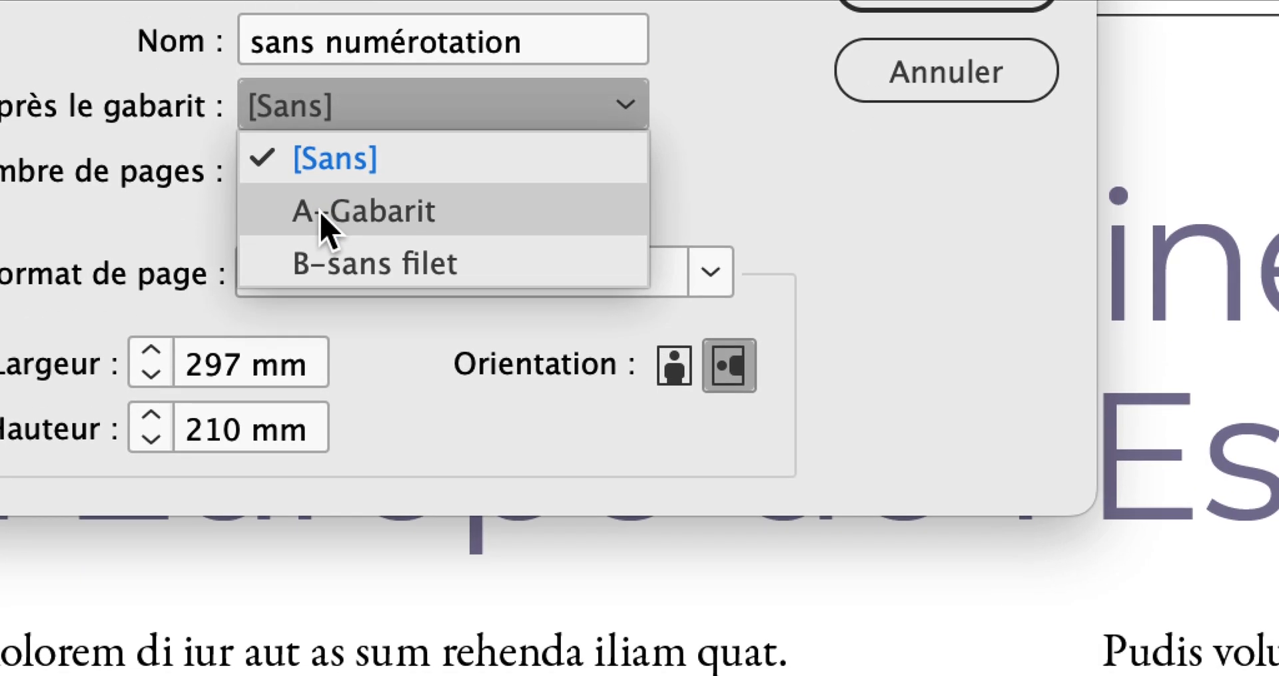
{"action": "left_click", "coordinate": [323, 226]}
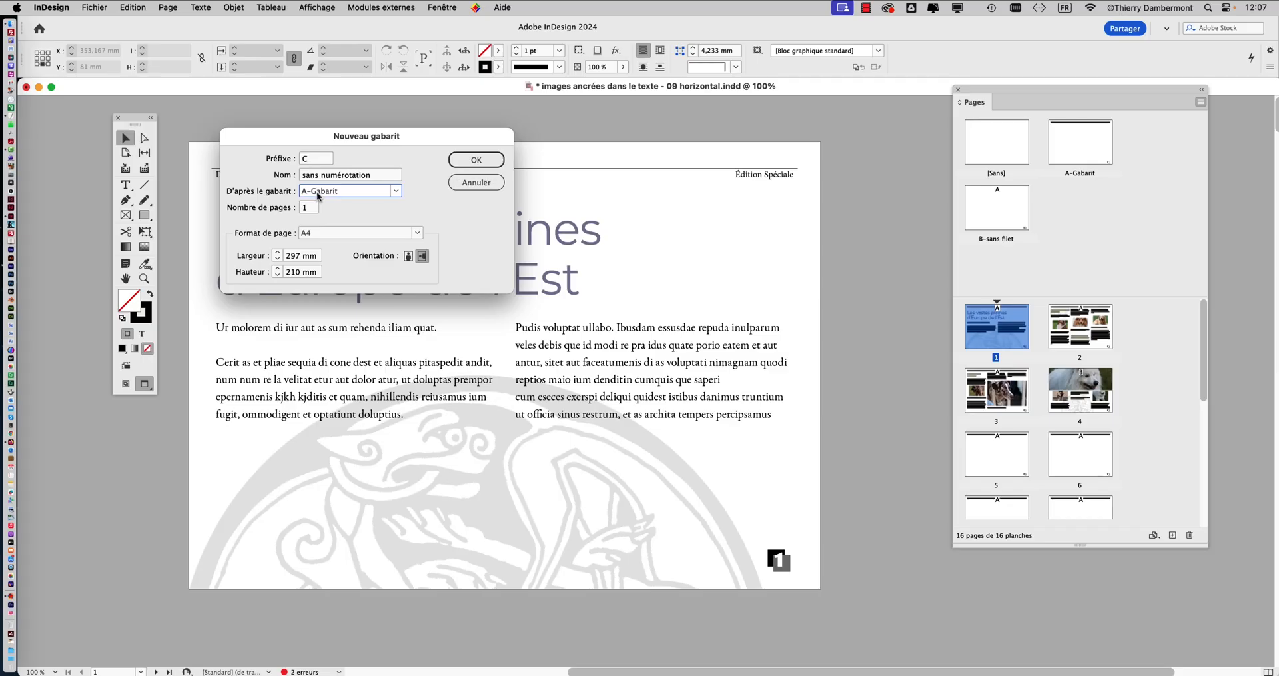
{"action": "left_click", "coordinate": [955, 64]}
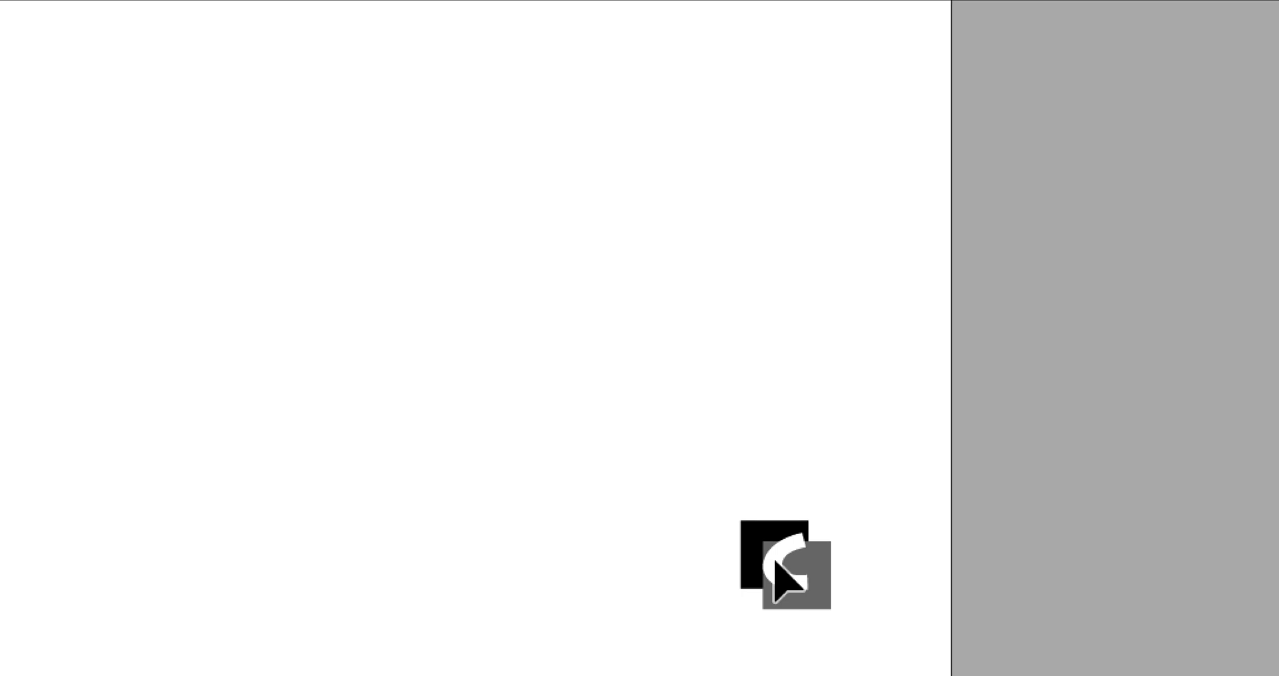
Delete the page number marker from the C-sans numérotation master and enlarge the masters area above the document pages
{"action": "left_click", "coordinate": [775, 561]}
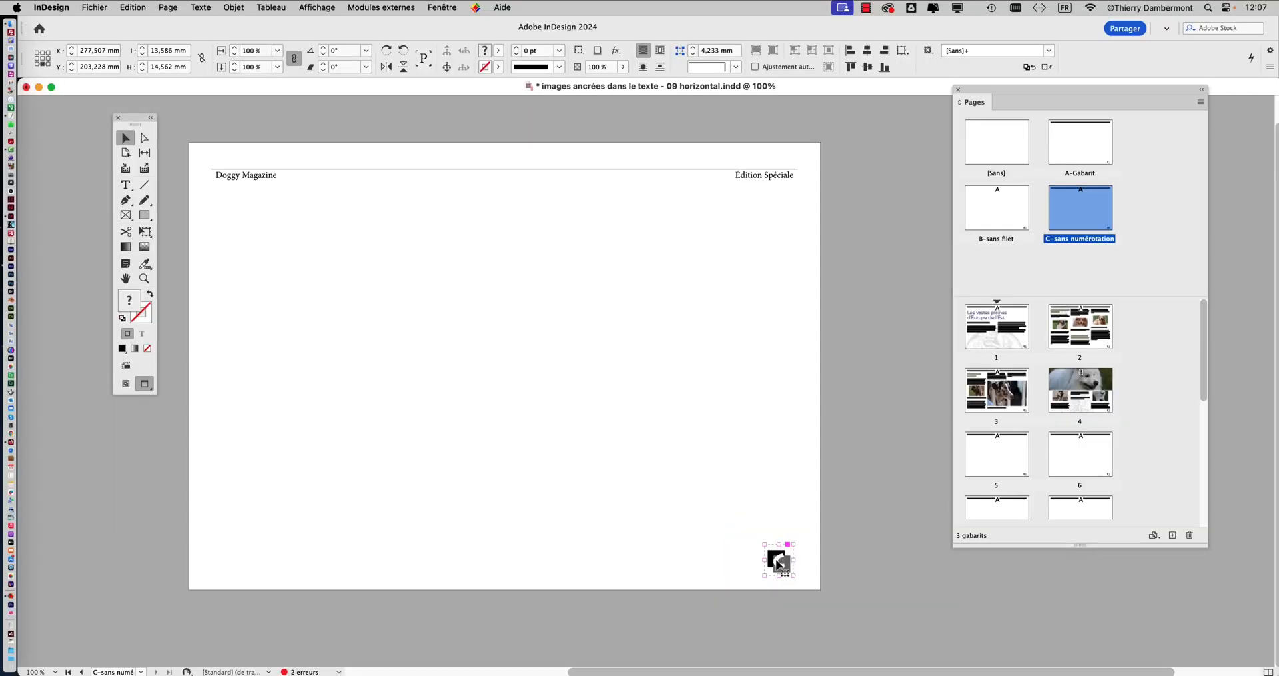
{"action": "key", "text": "Delete"}
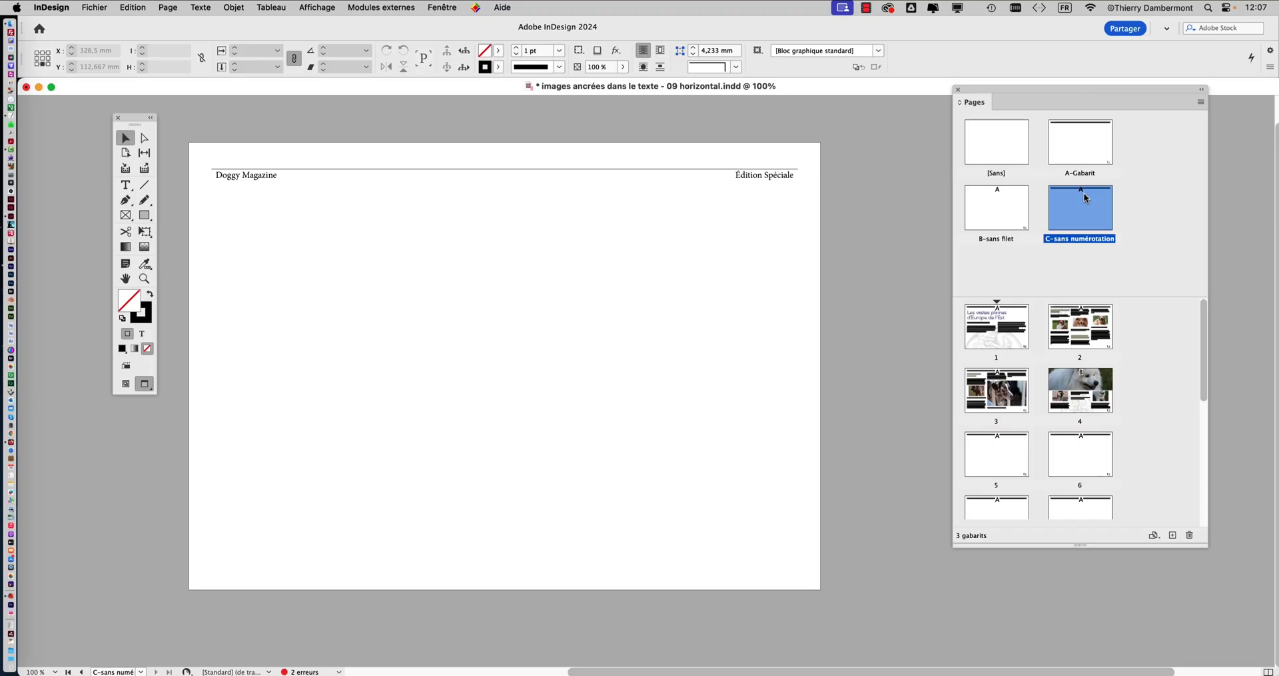
{"action": "left_click_drag", "start_coordinate": [1116, 295], "coordinate": [1116, 331]}
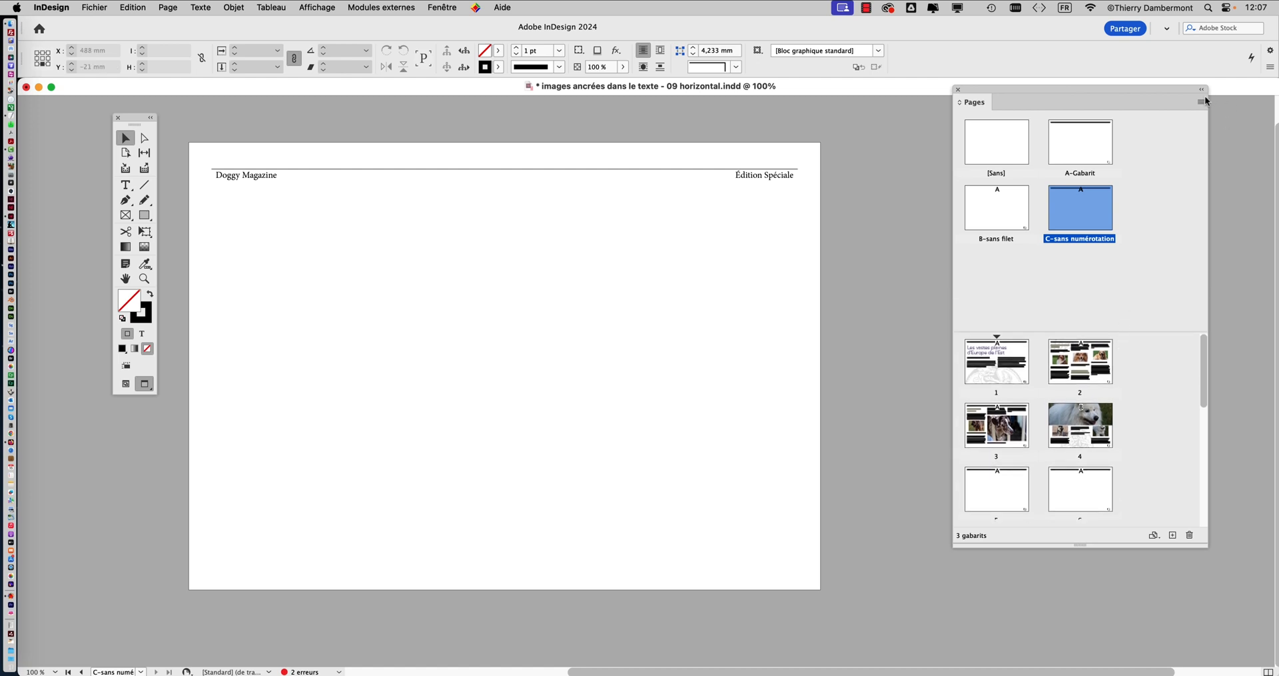
Create a one-page A4 landscape master with prefix D, named "sans num et sans filet" and based on A-Gabarit
{"action": "left_click", "coordinate": [1201, 102]}
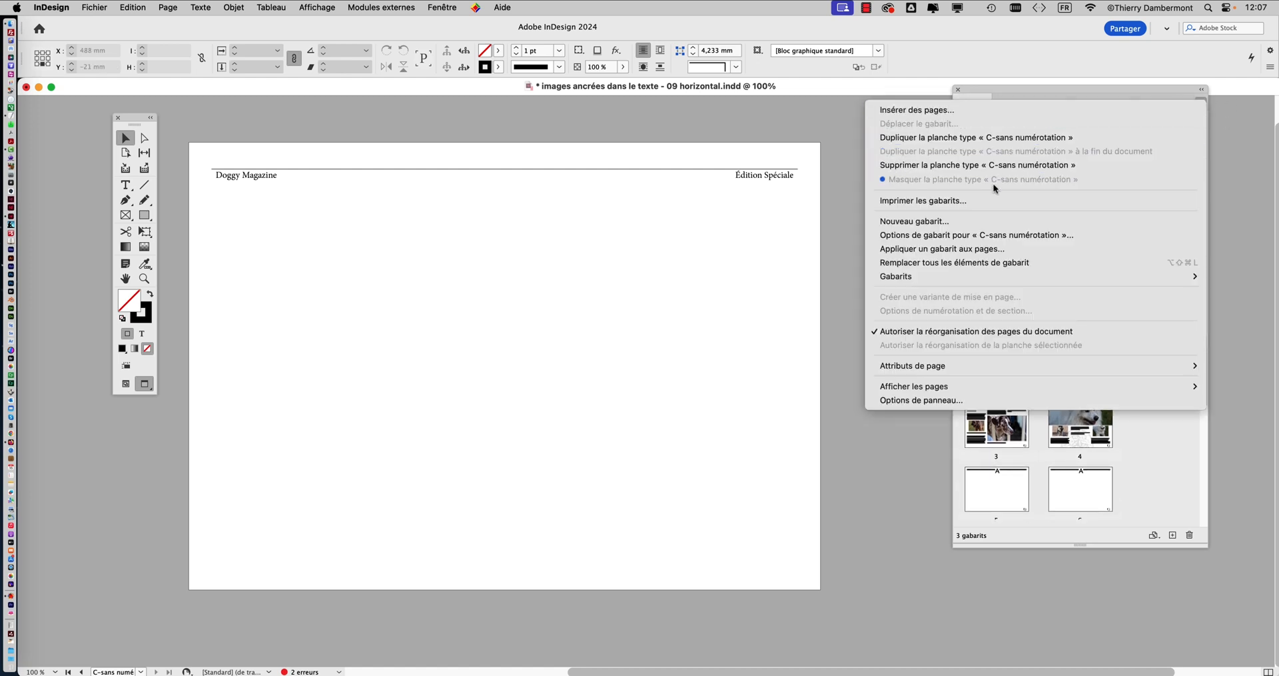
{"action": "left_click", "coordinate": [949, 220]}
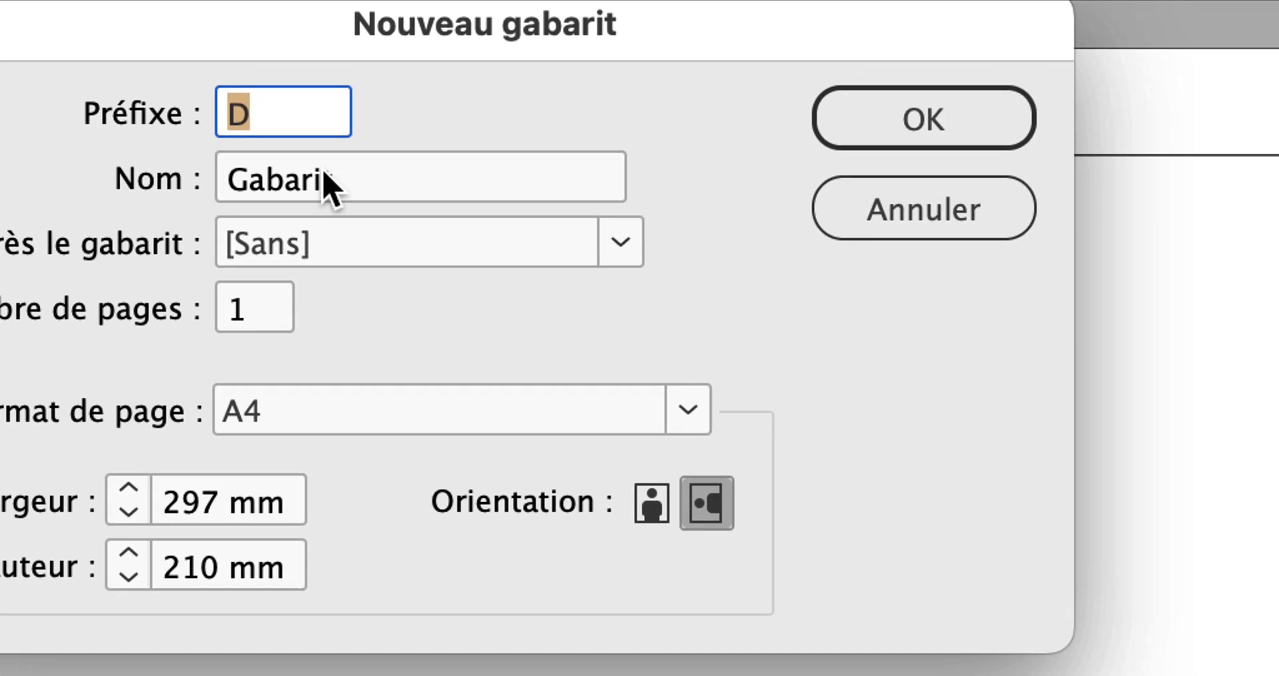
{"action": "key", "text": "Tab"}
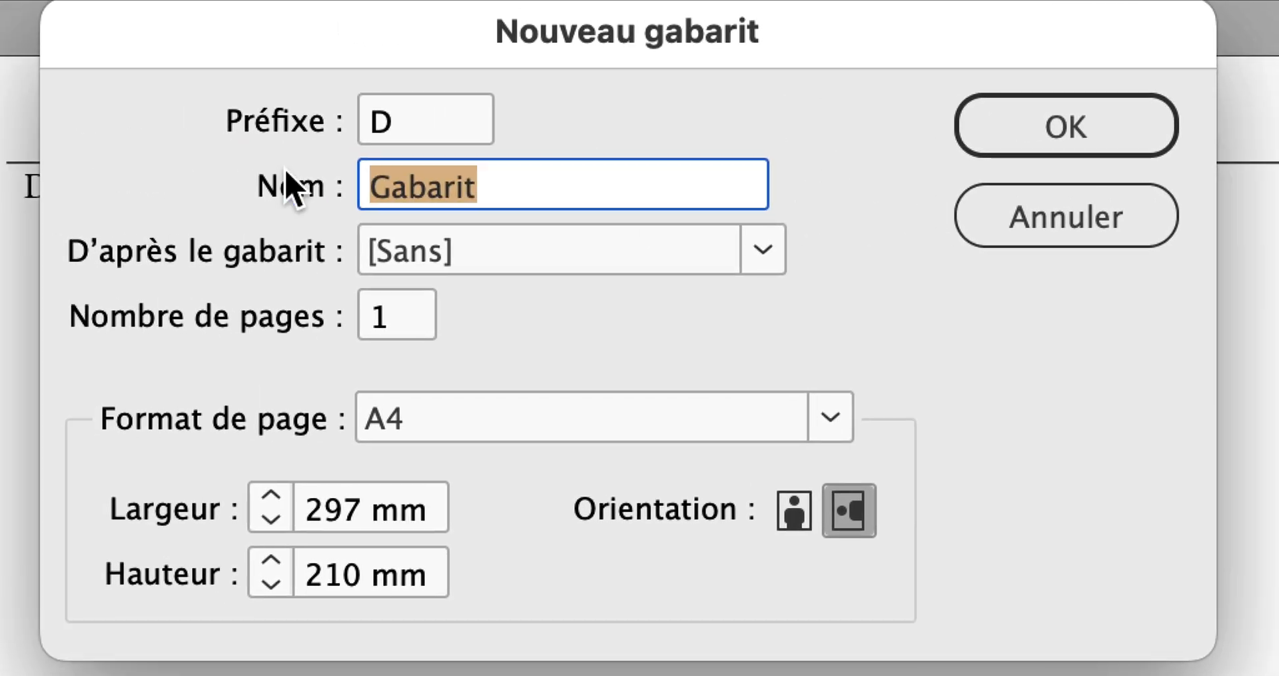
{"action": "type", "text": "sans num"}
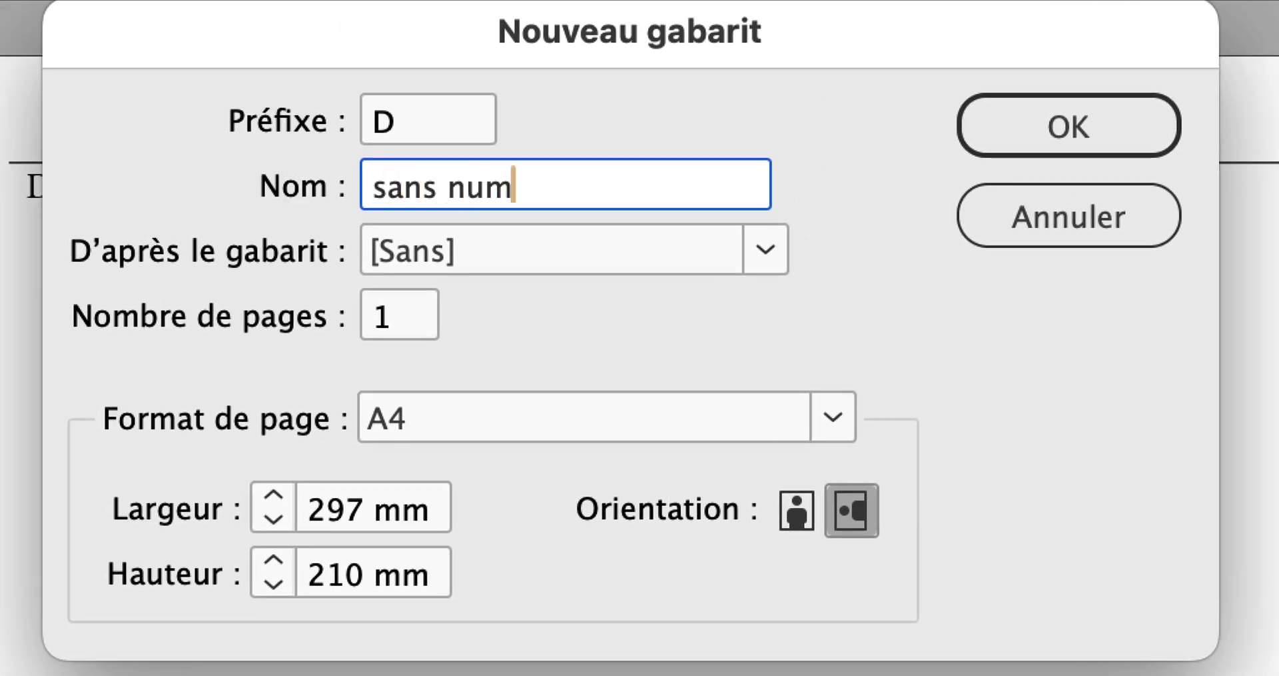
{"action": "type", "text": " et sans fil"}
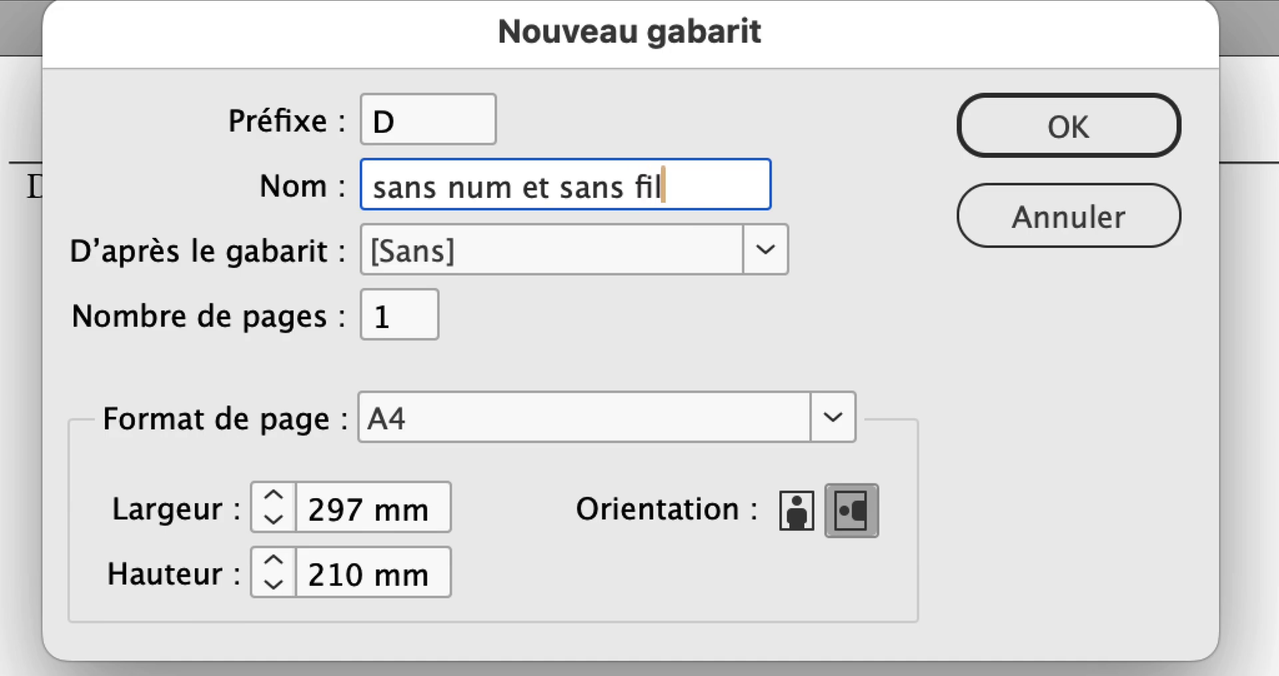
{"action": "type", "text": "et"}
{"action": "key", "text": "alt"}
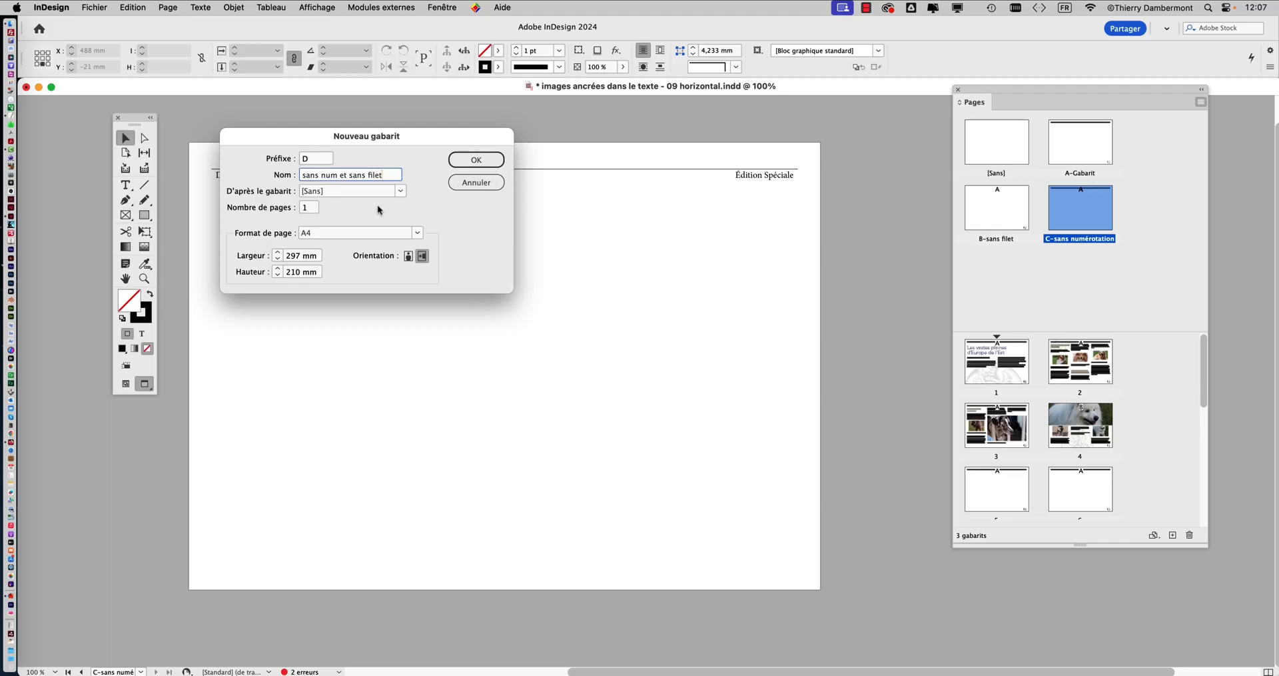
{"action": "left_click", "coordinate": [477, 163]}
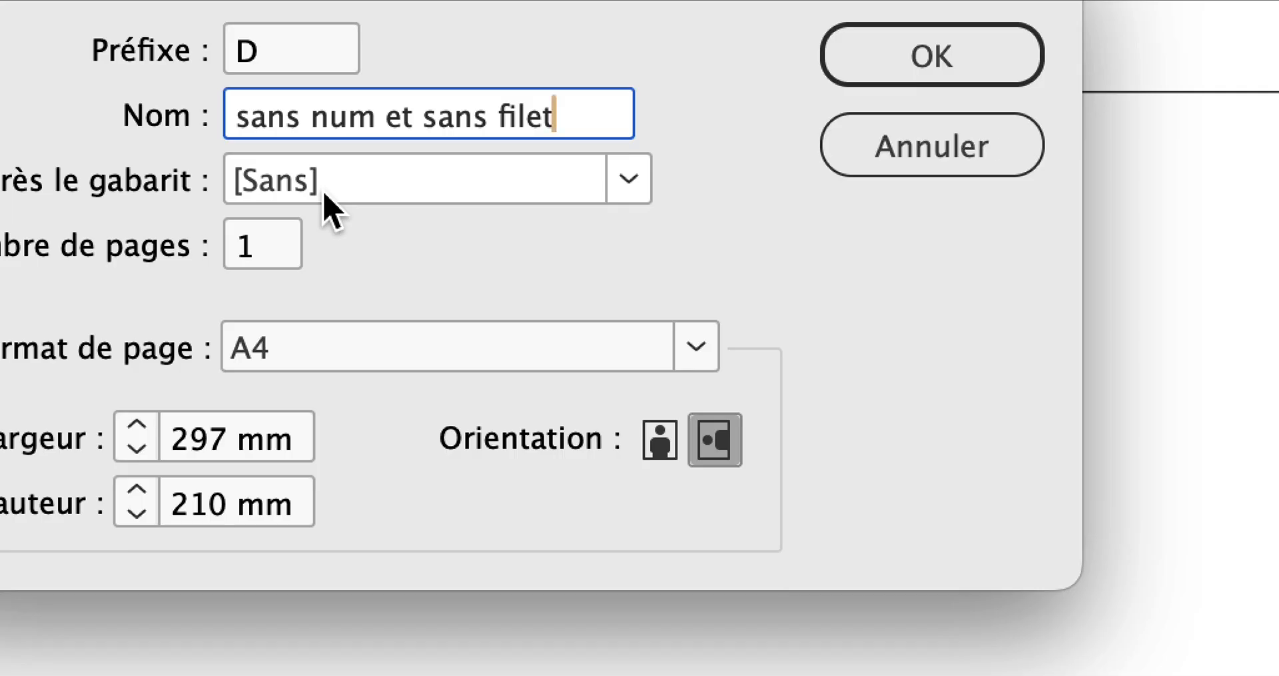
{"action": "left_click", "coordinate": [324, 193]}
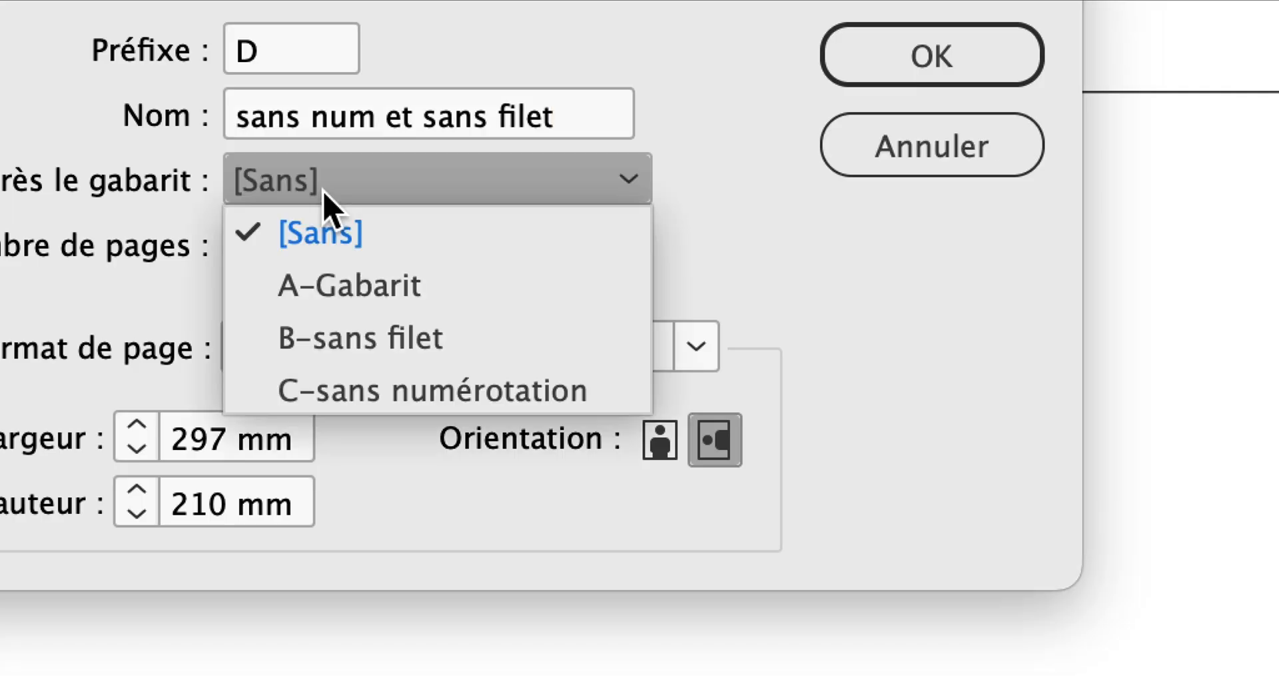
{"action": "left_click", "coordinate": [329, 287]}
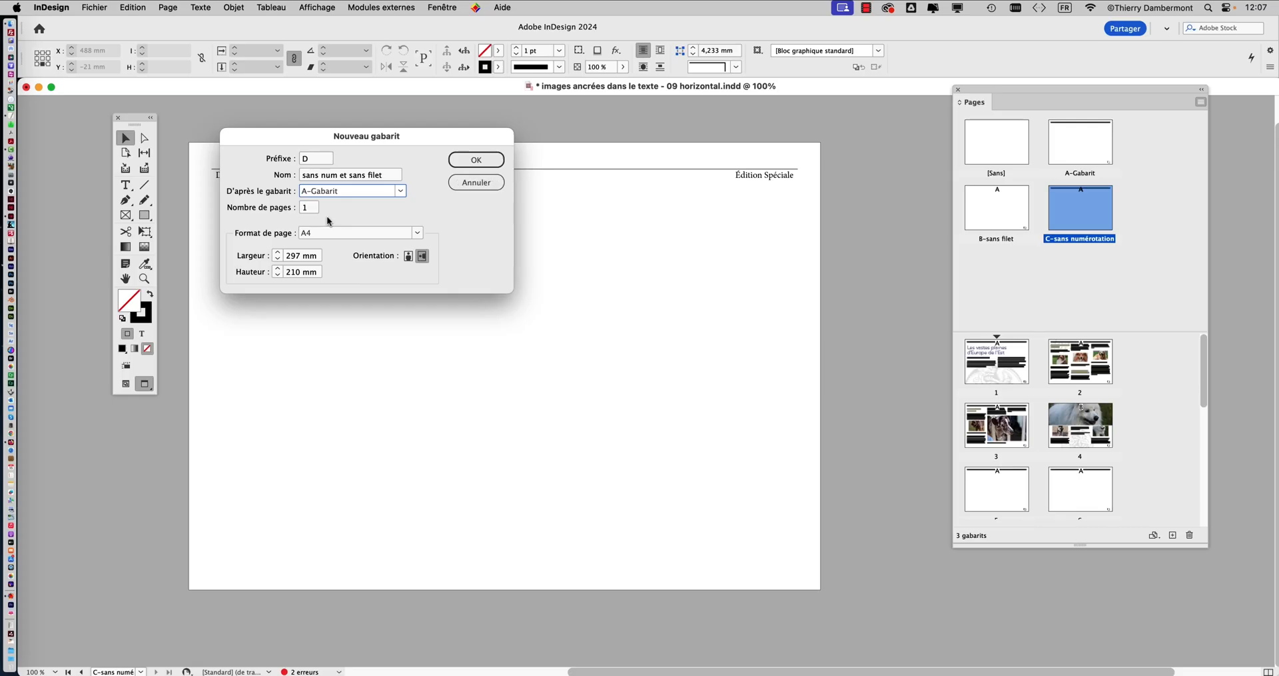
{"action": "left_click", "coordinate": [474, 162]}
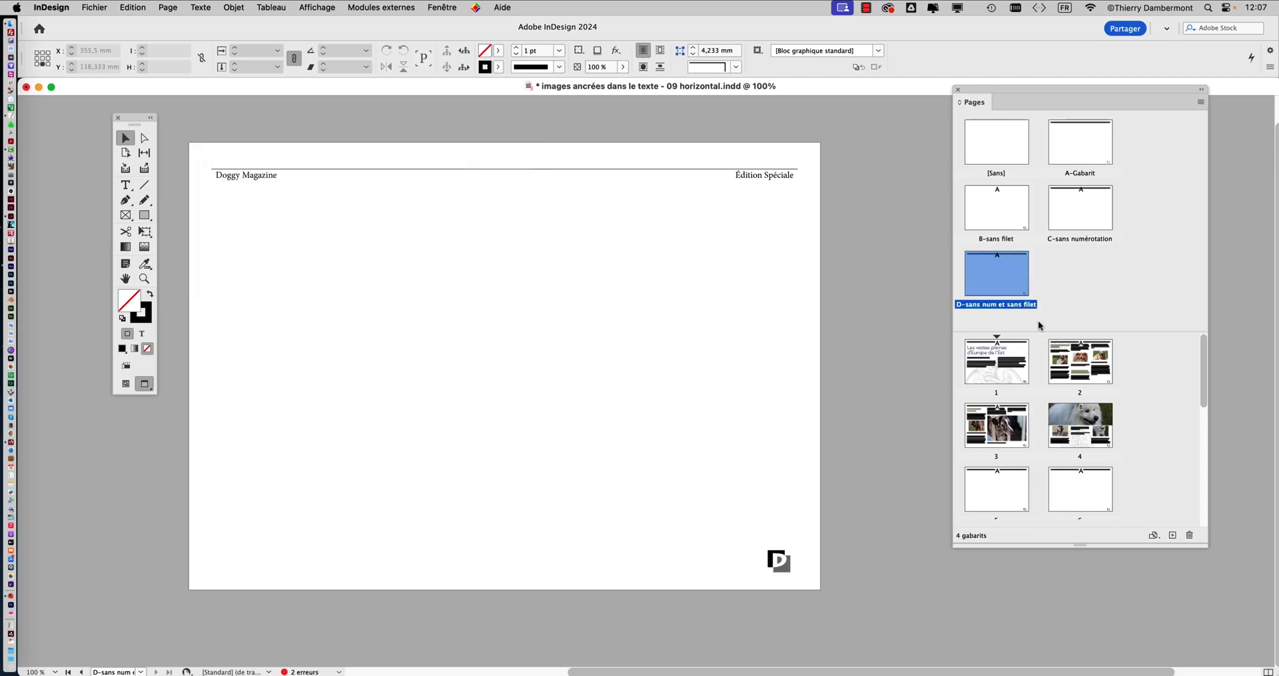
Delete the "Doggy Magazine" header frame with its rule and the page number marker from the D-sans num et sans filet master
{"action": "left_click", "coordinate": [277, 180], "text": "shift+super"}
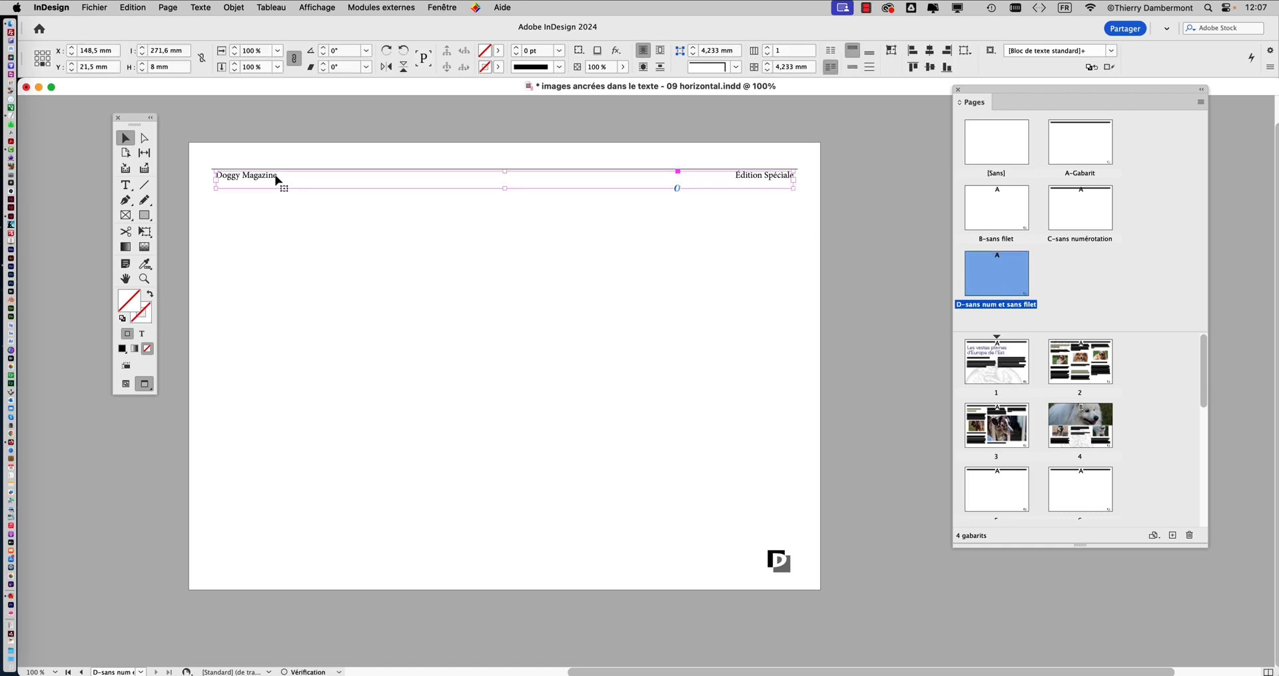
{"action": "key", "text": "BackSpace"}
{"action": "left_click", "coordinate": [786, 562], "text": "shift+super"}
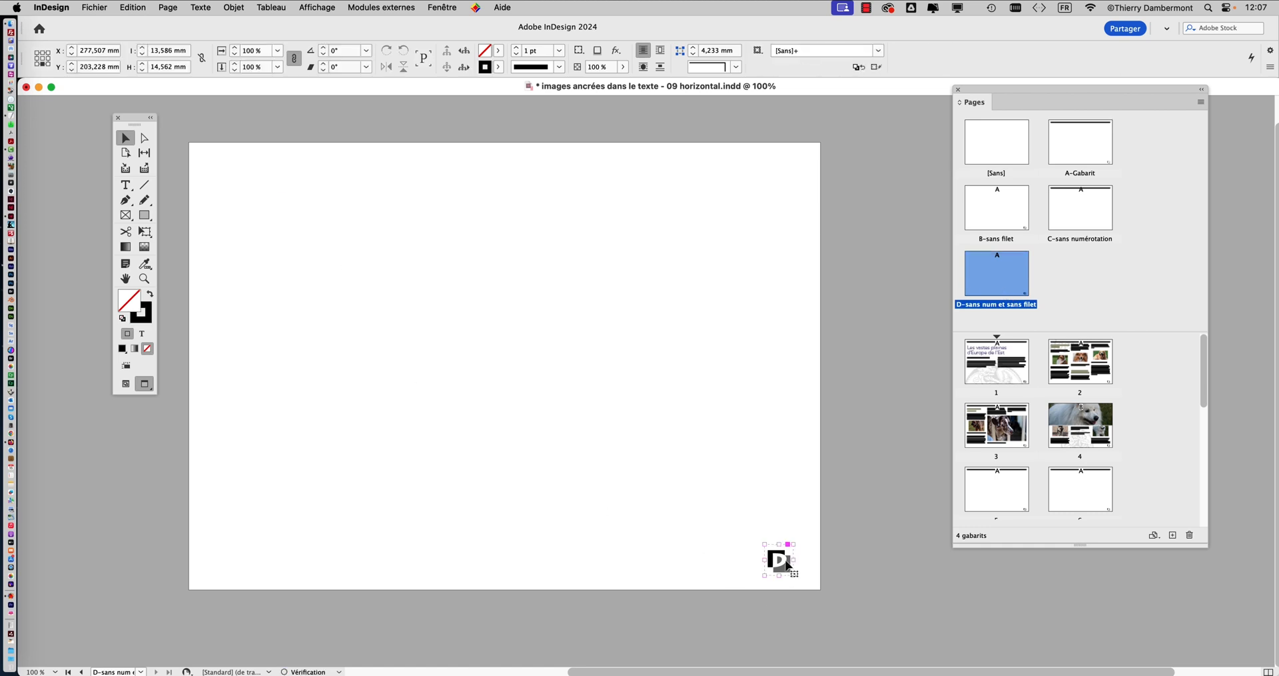
{"action": "key", "text": "BackSpace"}
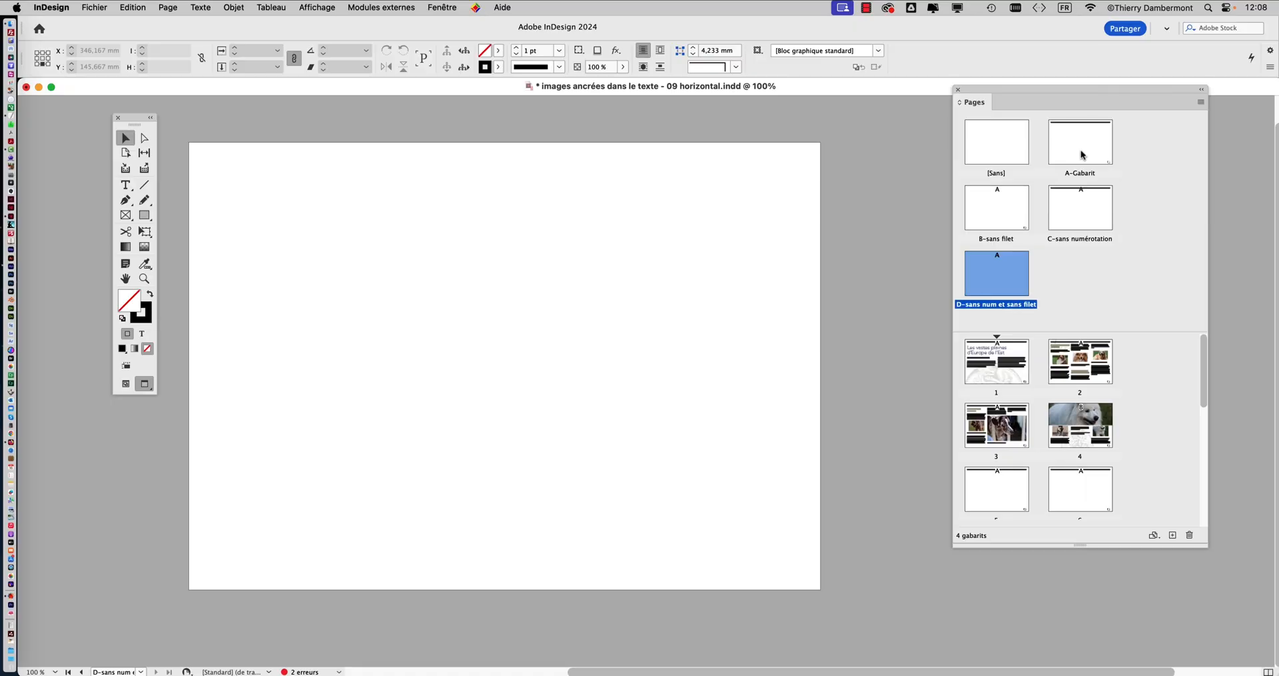
Display the A-Gabarit master, lock the numérotation et filet layer, and unlock the decoration layer and make it active
{"action": "double_click", "coordinate": [1081, 153]}
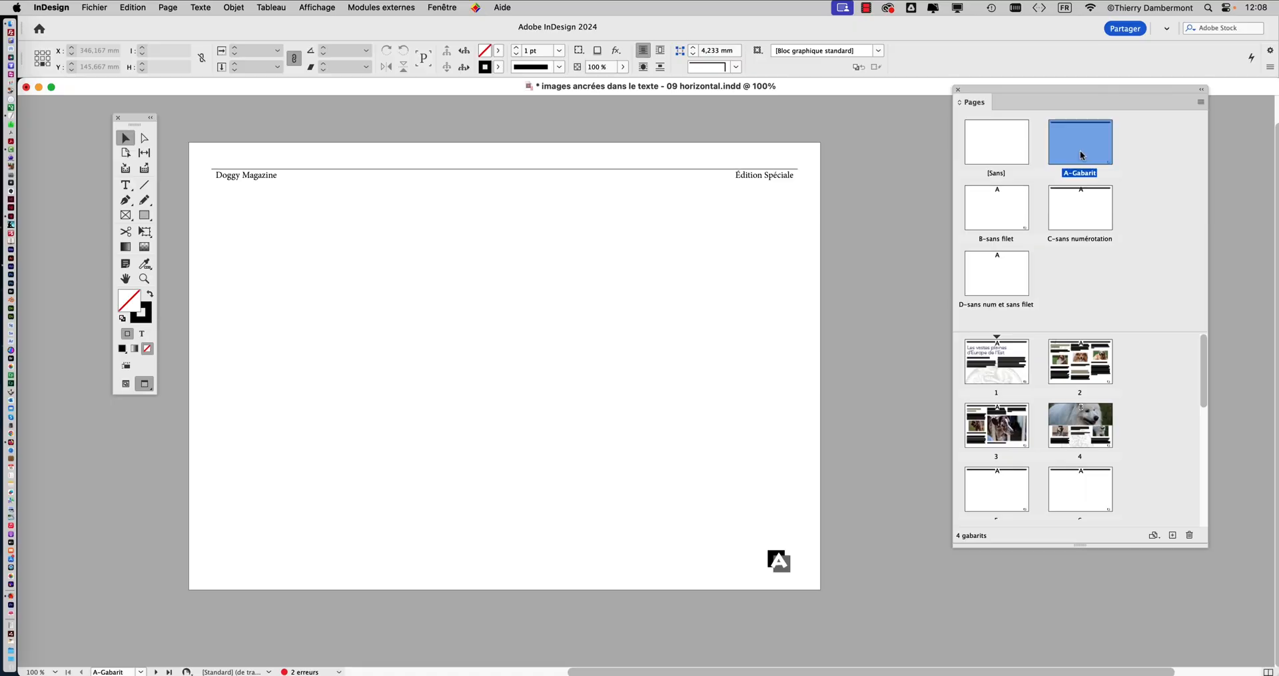
{"action": "left_click", "coordinate": [442, 7]}
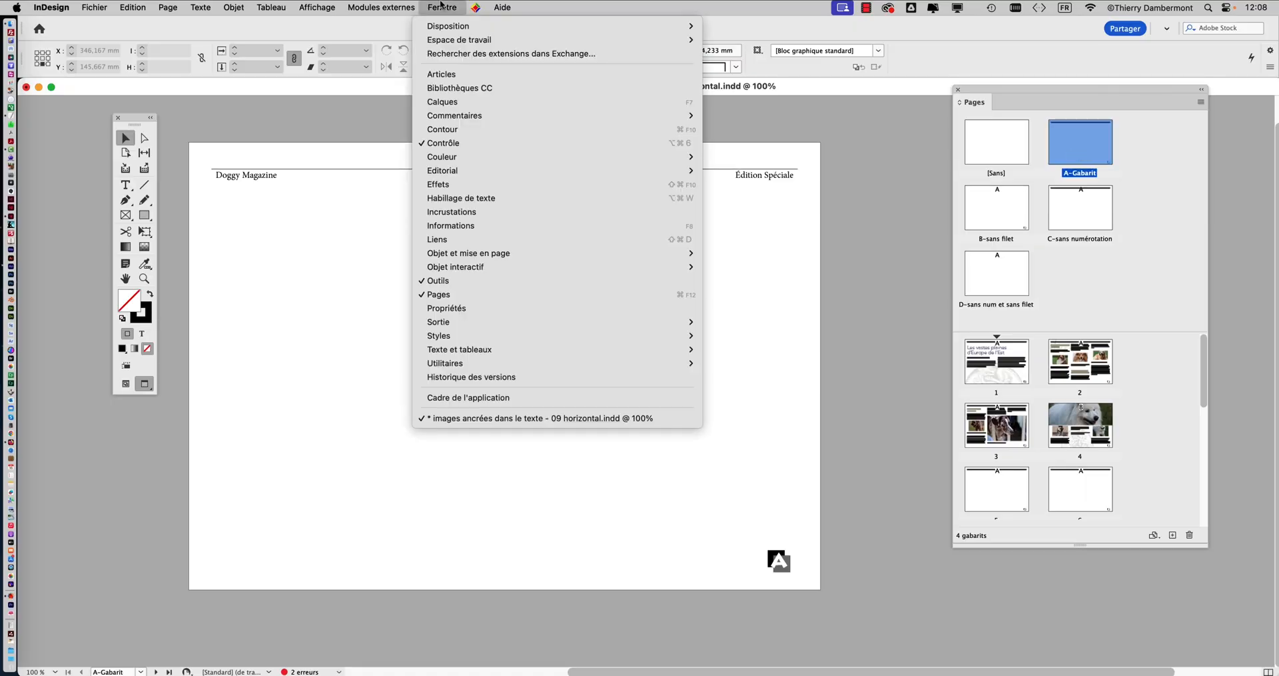
{"action": "left_click", "coordinate": [495, 103]}
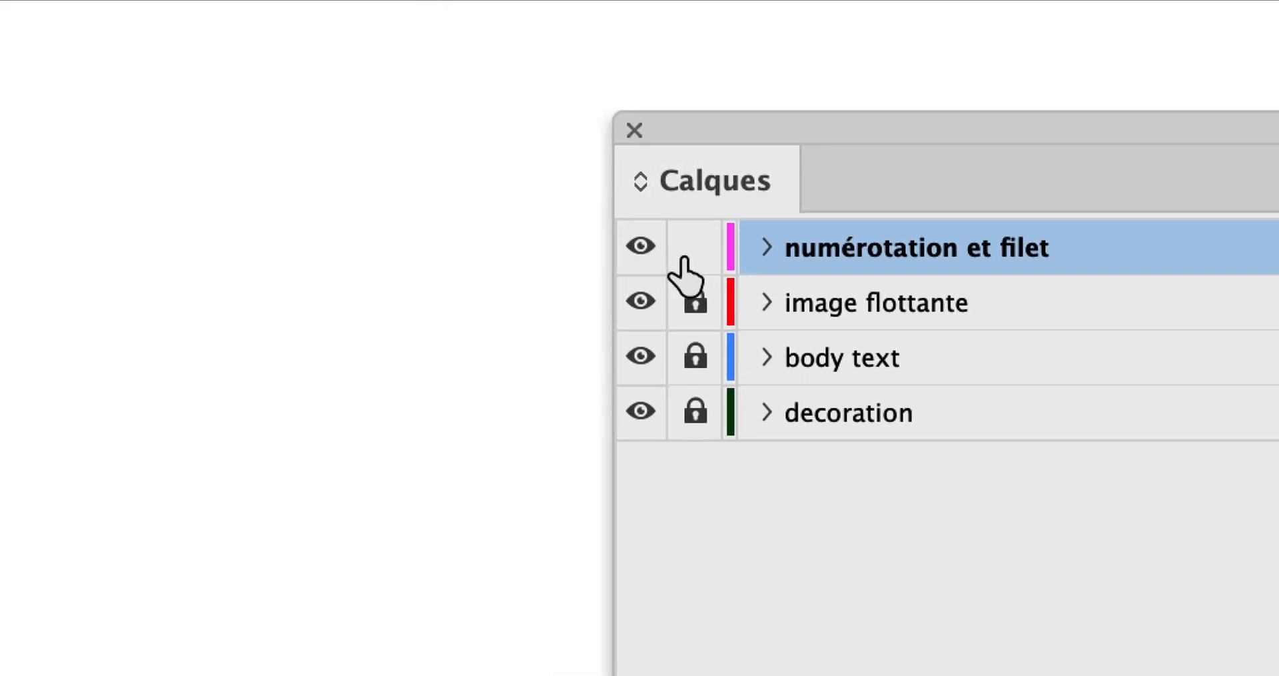
{"action": "left_click", "coordinate": [673, 247]}
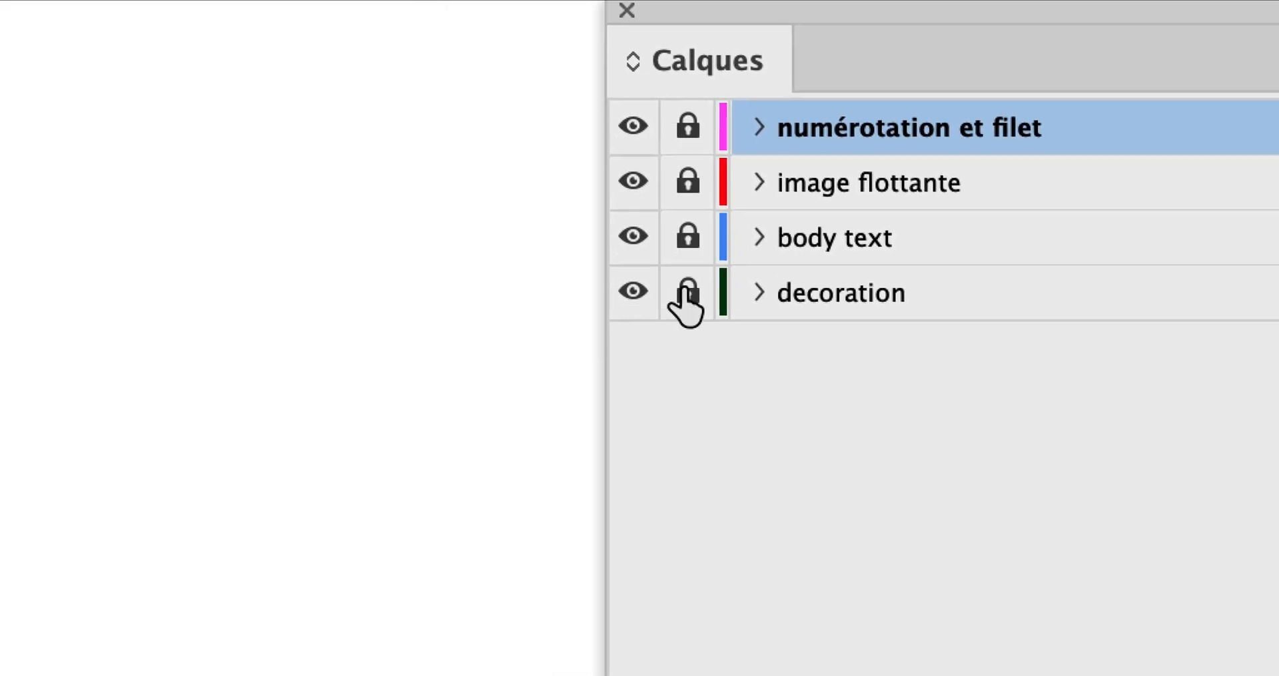
{"action": "left_click", "coordinate": [687, 297]}
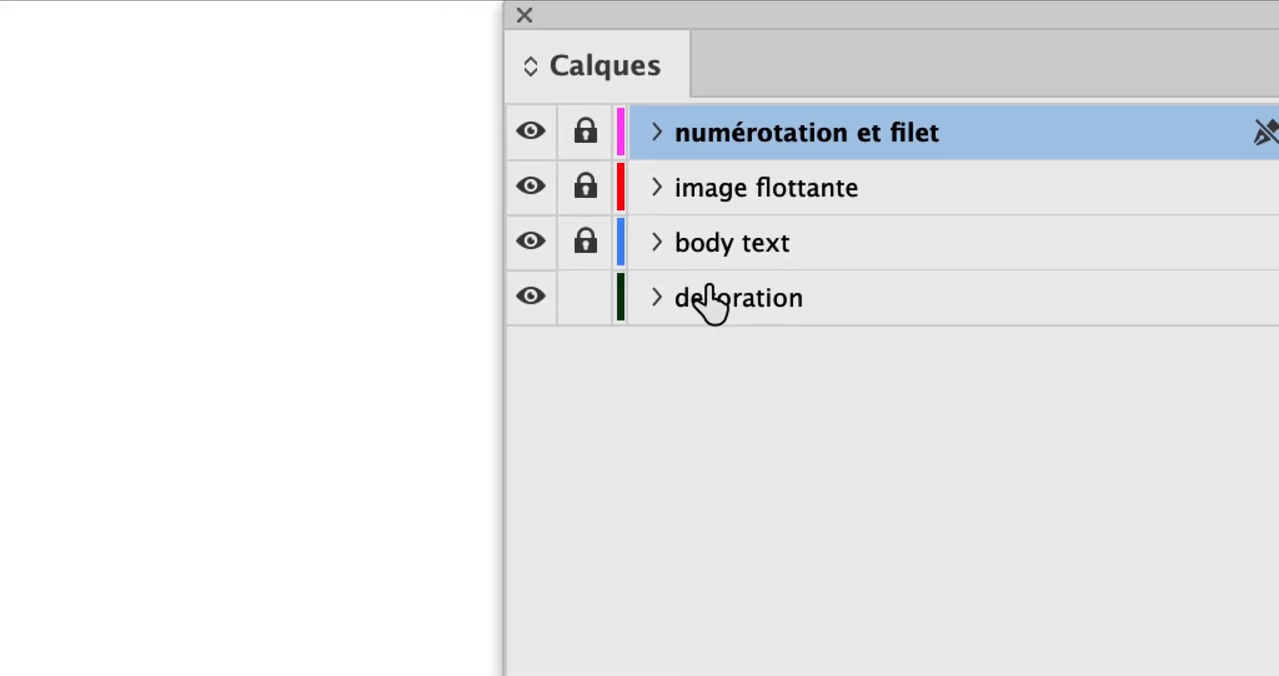
{"action": "left_click", "coordinate": [727, 300]}
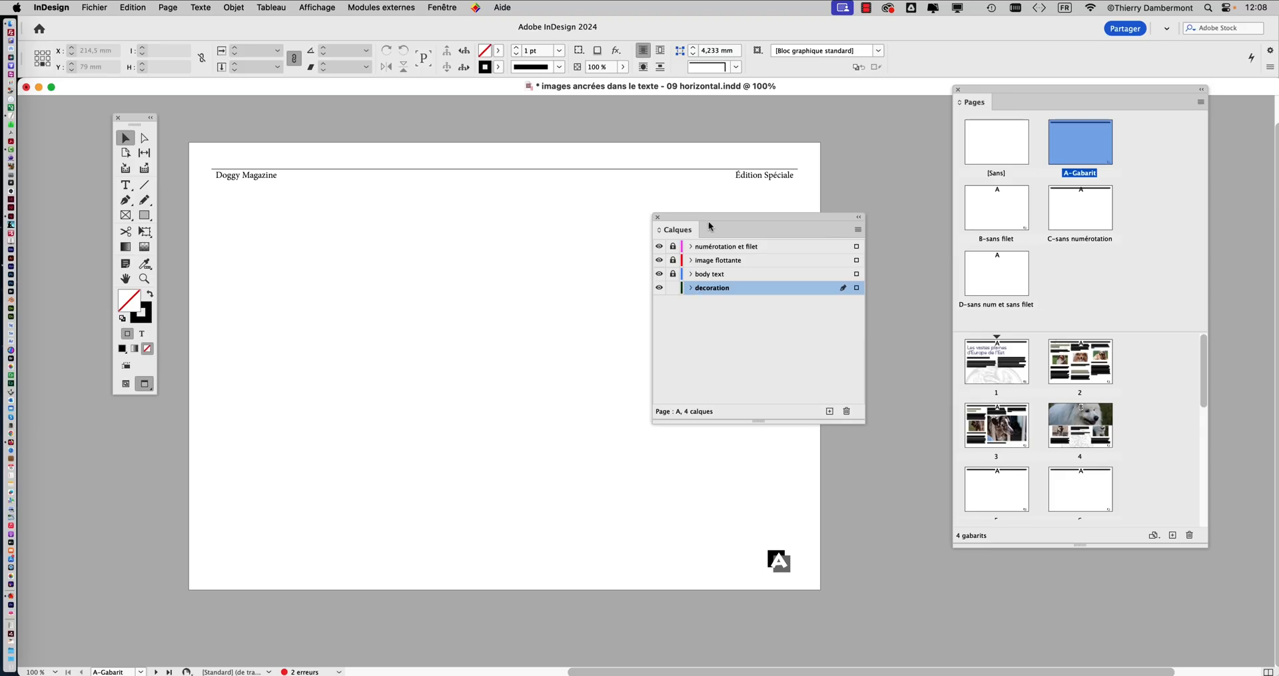
Draw a rectangle about 159 x 28 mm across the page's upper edge on the decoration layer and swap its fill and stroke to make it solid black
{"action": "left_click_drag", "start_coordinate": [709, 222], "coordinate": [837, 215]}
{"action": "left_click", "coordinate": [146, 216]}
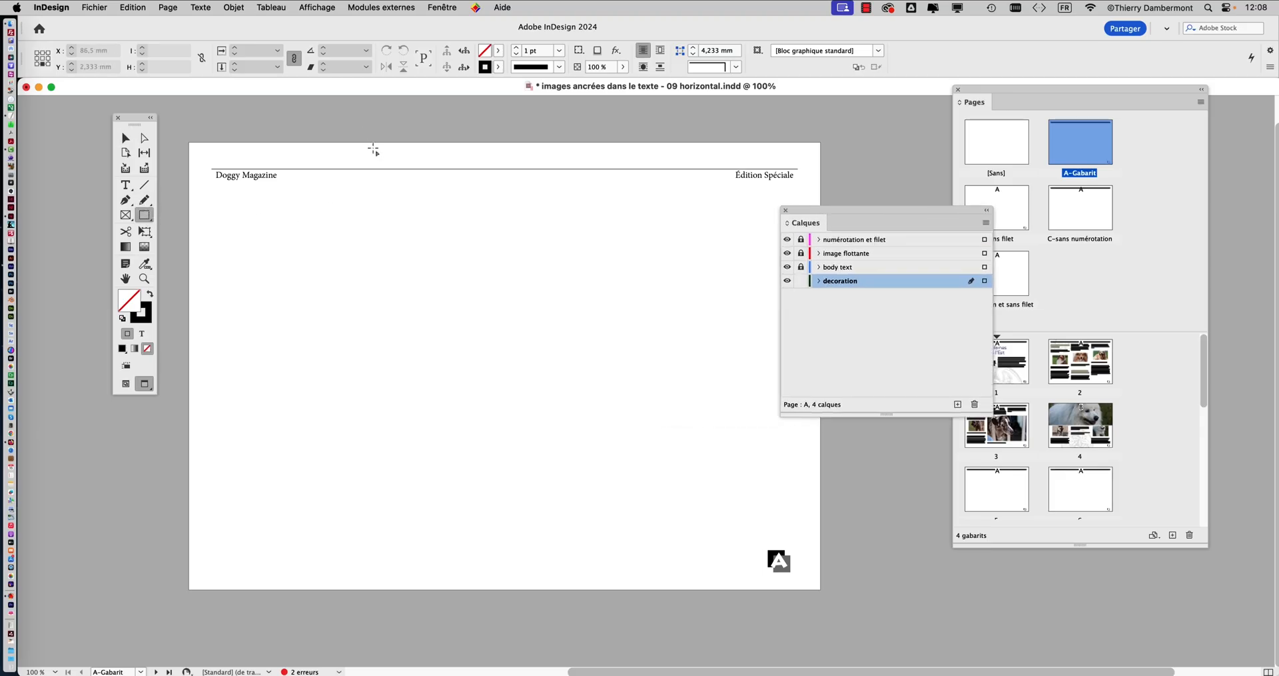
{"action": "mouse_move", "coordinate": [360, 122]}
{"action": "left_mouse_down"}
{"action": "mouse_move", "coordinate": [389, 159]}
{"action": "mouse_move", "coordinate": [518, 233]}
{"action": "mouse_move", "coordinate": [699, 182]}
{"action": "left_mouse_up"}
{"action": "left_click", "coordinate": [148, 297]}
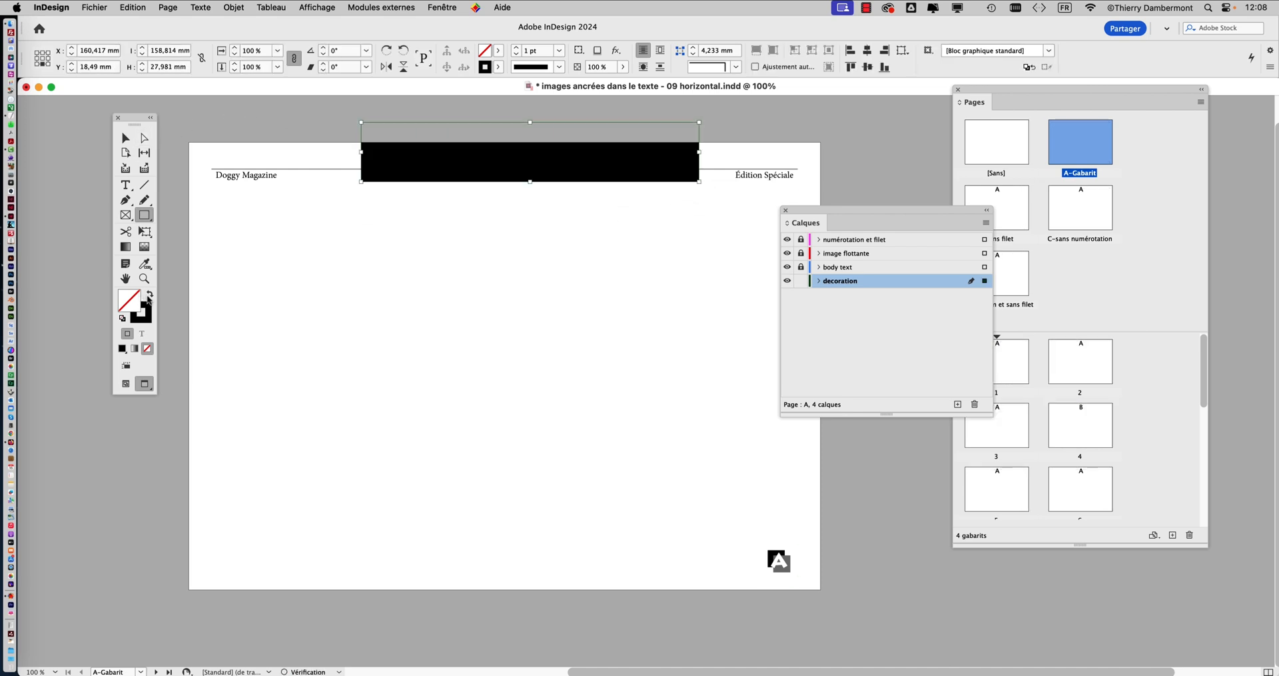
Fill the header rectangle with the C=48 M=35 J=55 N=0 swatch at a 38% tint
{"action": "left_click", "coordinate": [432, 7]}
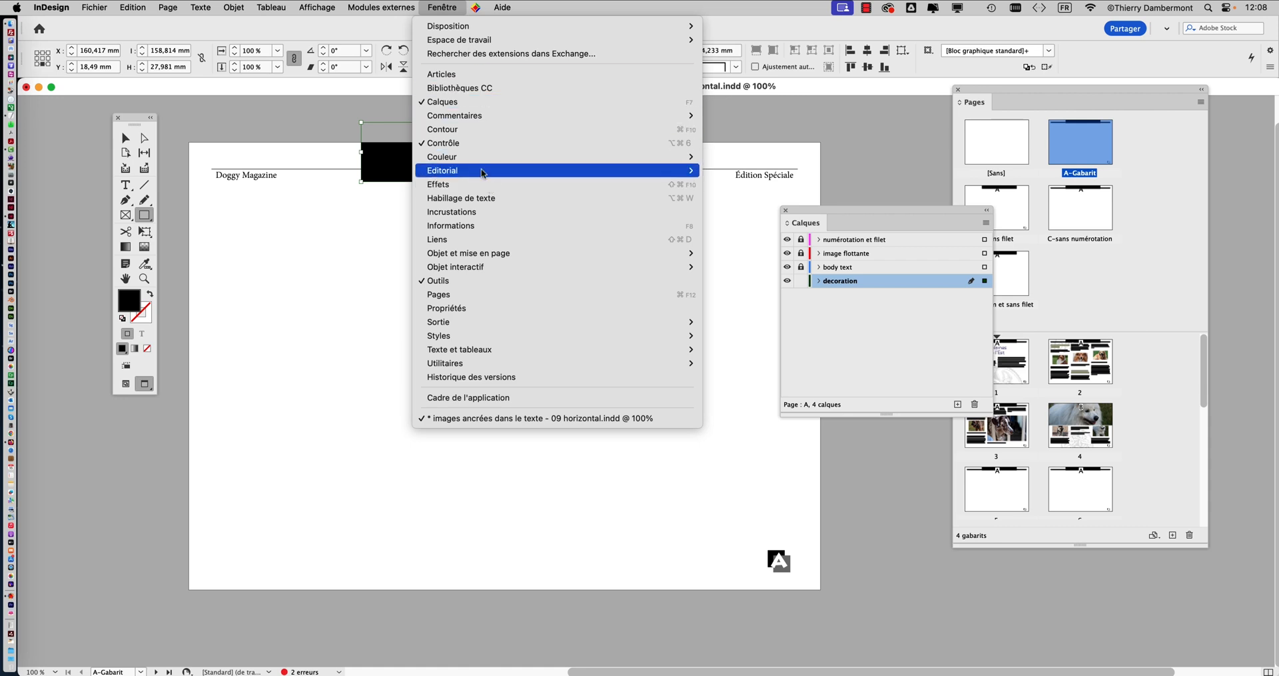
{"action": "mouse_move", "coordinate": [686, 157]}
{"action": "left_click", "coordinate": [727, 182]}
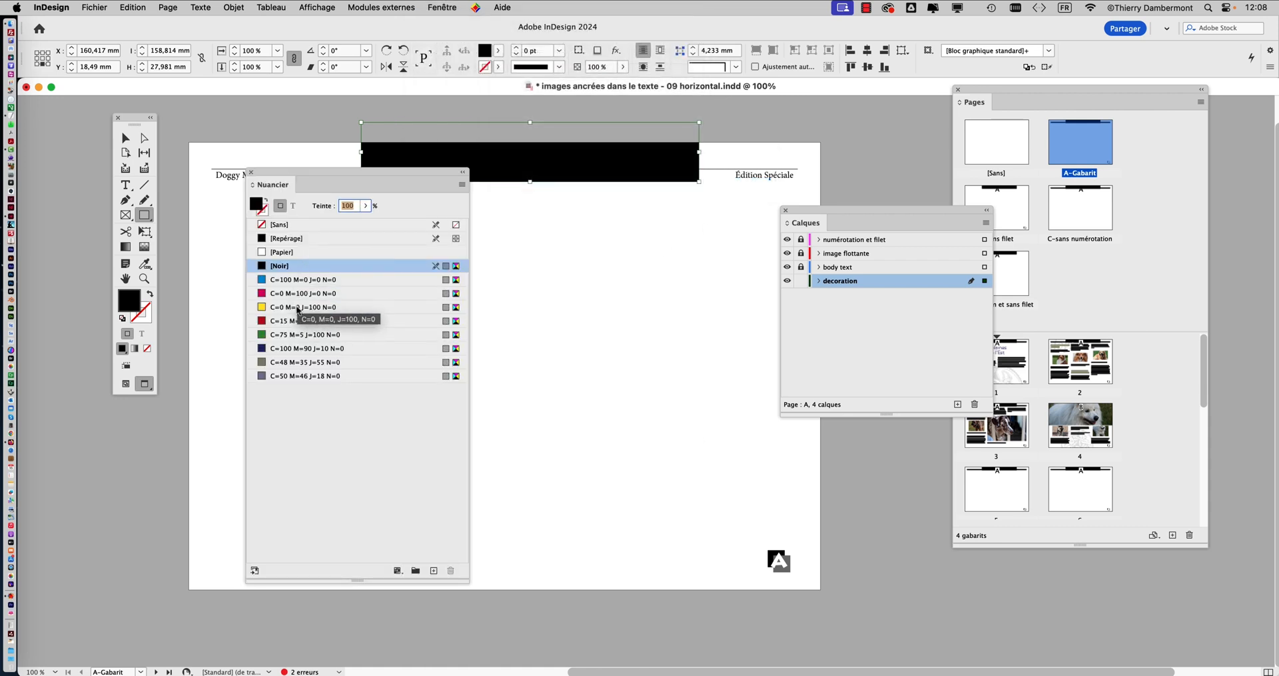
{"action": "left_click", "coordinate": [293, 361]}
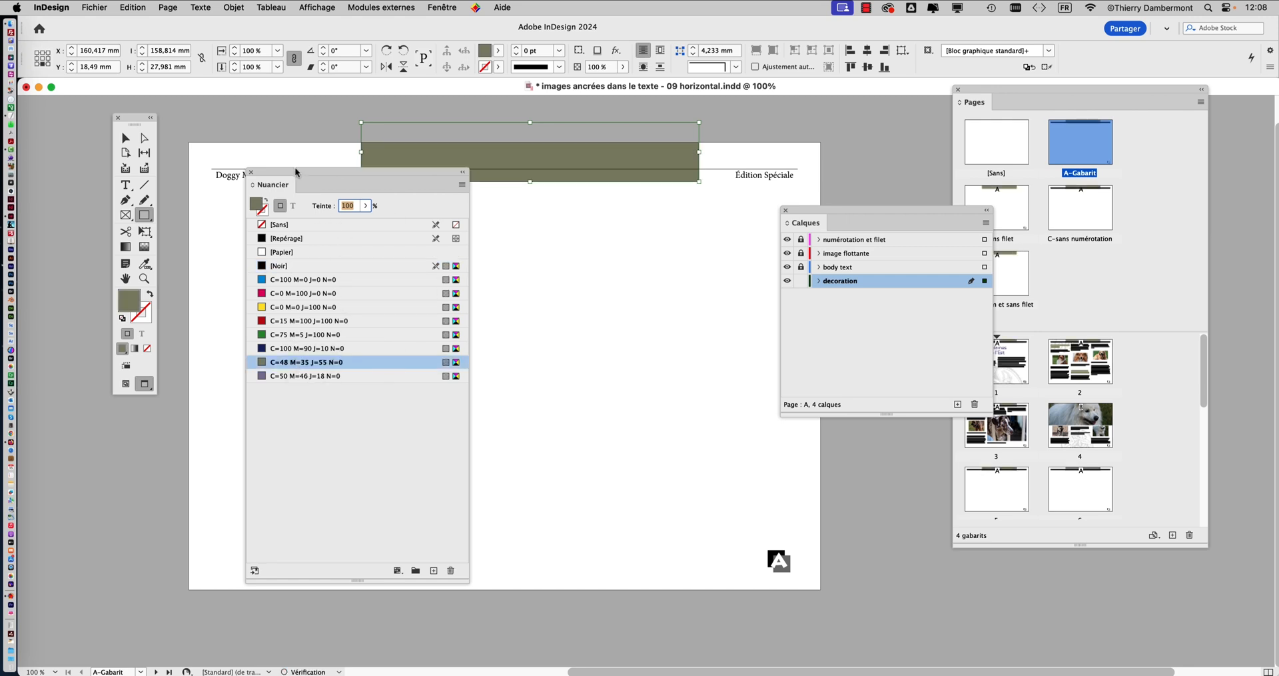
{"action": "left_click", "coordinate": [365, 207]}
{"action": "left_click", "coordinate": [327, 225]}
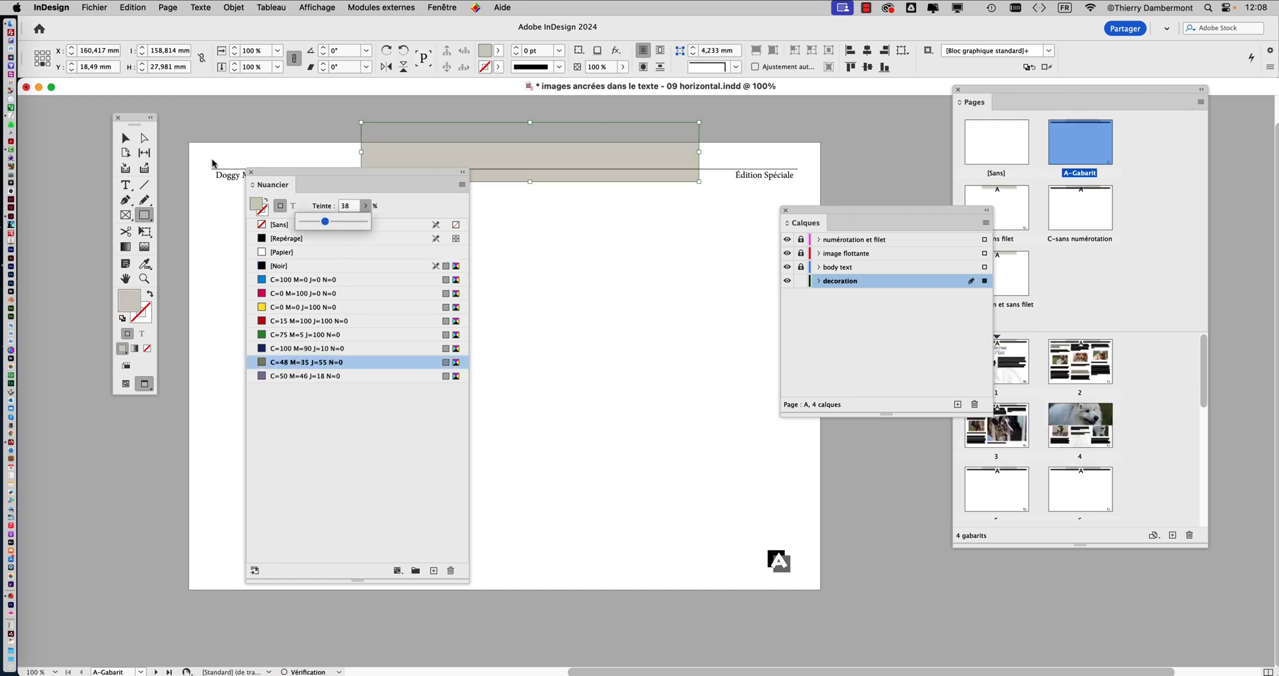
Move the tinted rectangle behind "Édition Spéciale" so it overhangs the page's upper-right corner, and clear the floating panels from the masters
{"action": "left_click", "coordinate": [125, 138]}
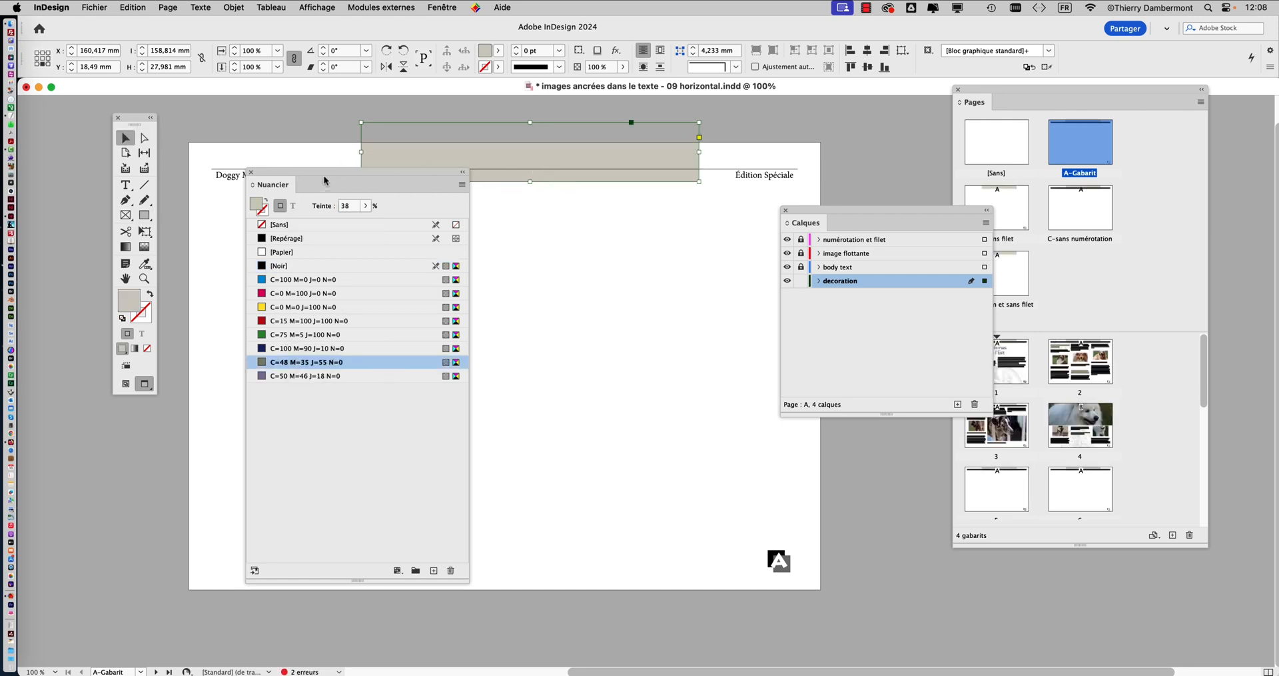
{"action": "left_click_drag", "start_coordinate": [324, 180], "coordinate": [213, 323]}
{"action": "left_click_drag", "start_coordinate": [506, 157], "coordinate": [686, 160]}
{"action": "key", "text": "super+shift+a"}
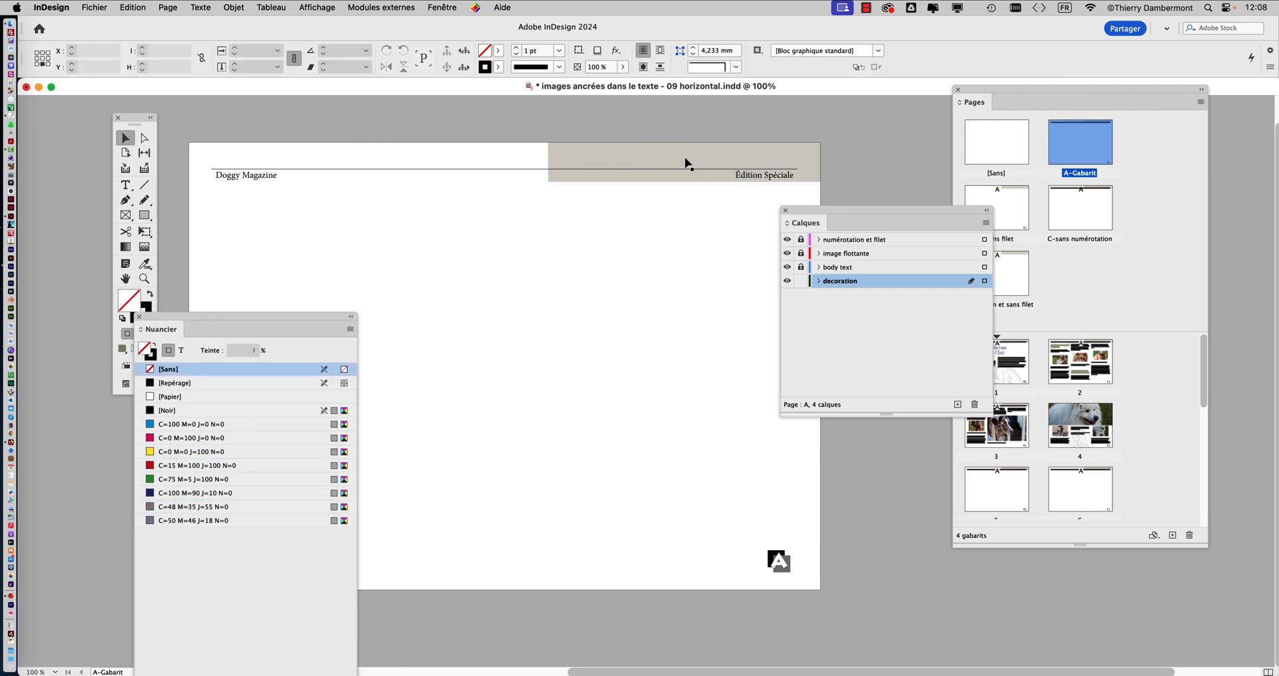
{"action": "left_click", "coordinate": [686, 160]}
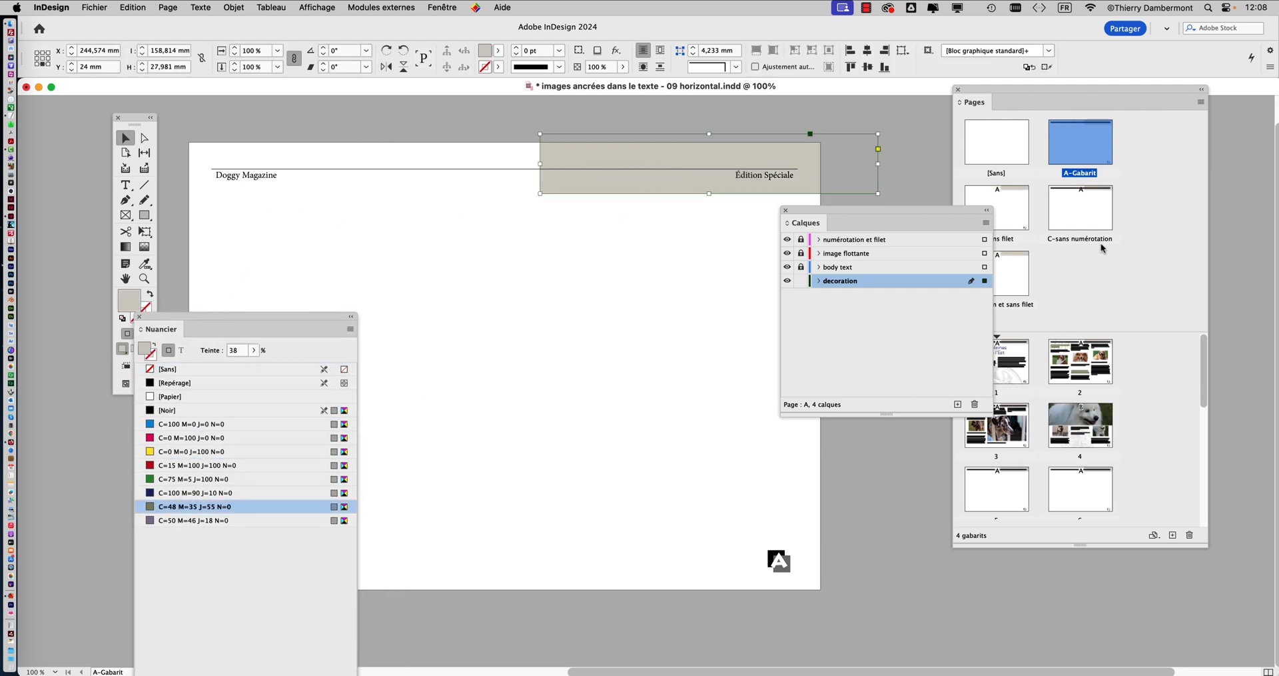
{"action": "left_click_drag", "start_coordinate": [970, 213], "coordinate": [890, 263]}
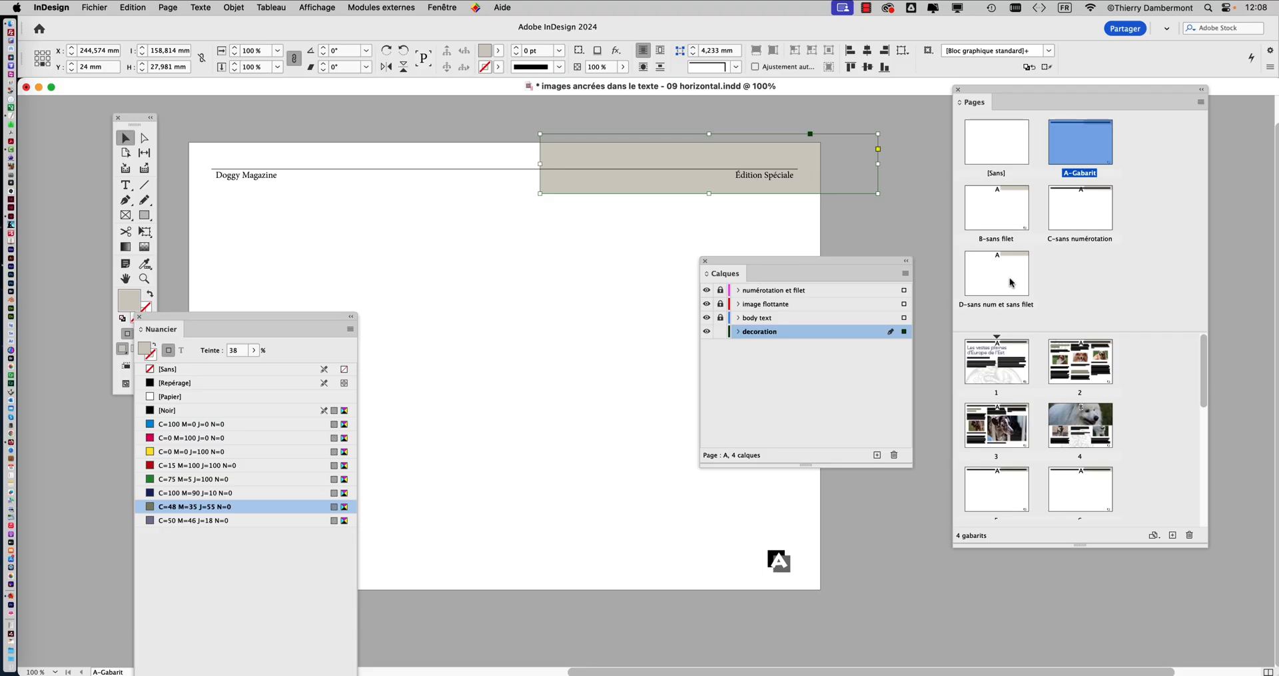
{"action": "left_click_drag", "start_coordinate": [336, 314], "coordinate": [238, 473]}
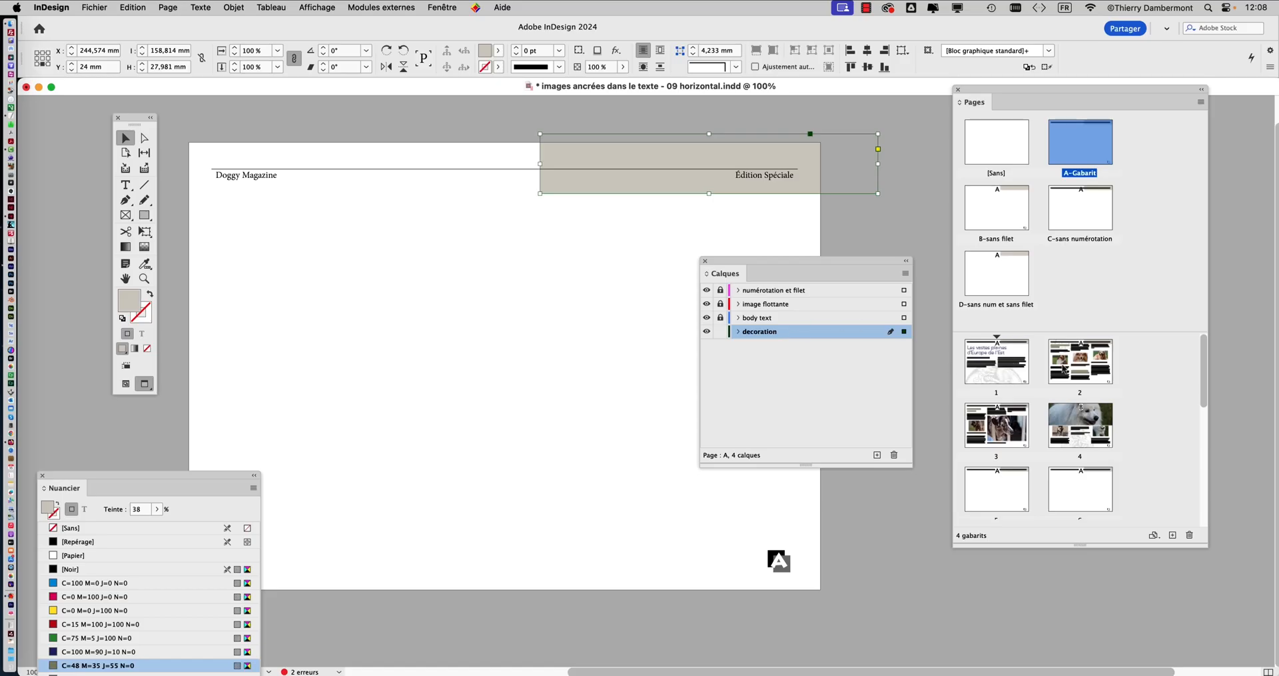
Examine how the master's tinted rectangle shows on document pages 1 to 4
{"action": "double_click", "coordinate": [1084, 364]}
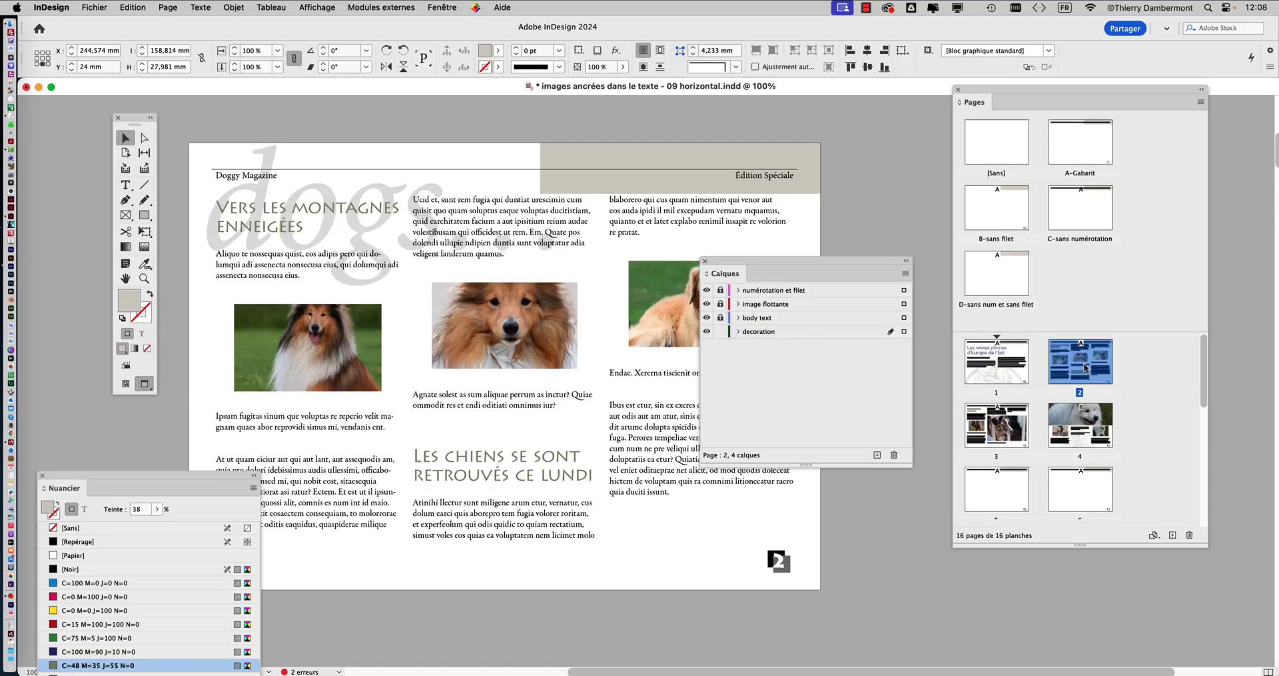
{"action": "left_click_drag", "start_coordinate": [806, 265], "coordinate": [1010, 579]}
{"action": "double_click", "coordinate": [1075, 425]}
{"action": "double_click", "coordinate": [1003, 437]}
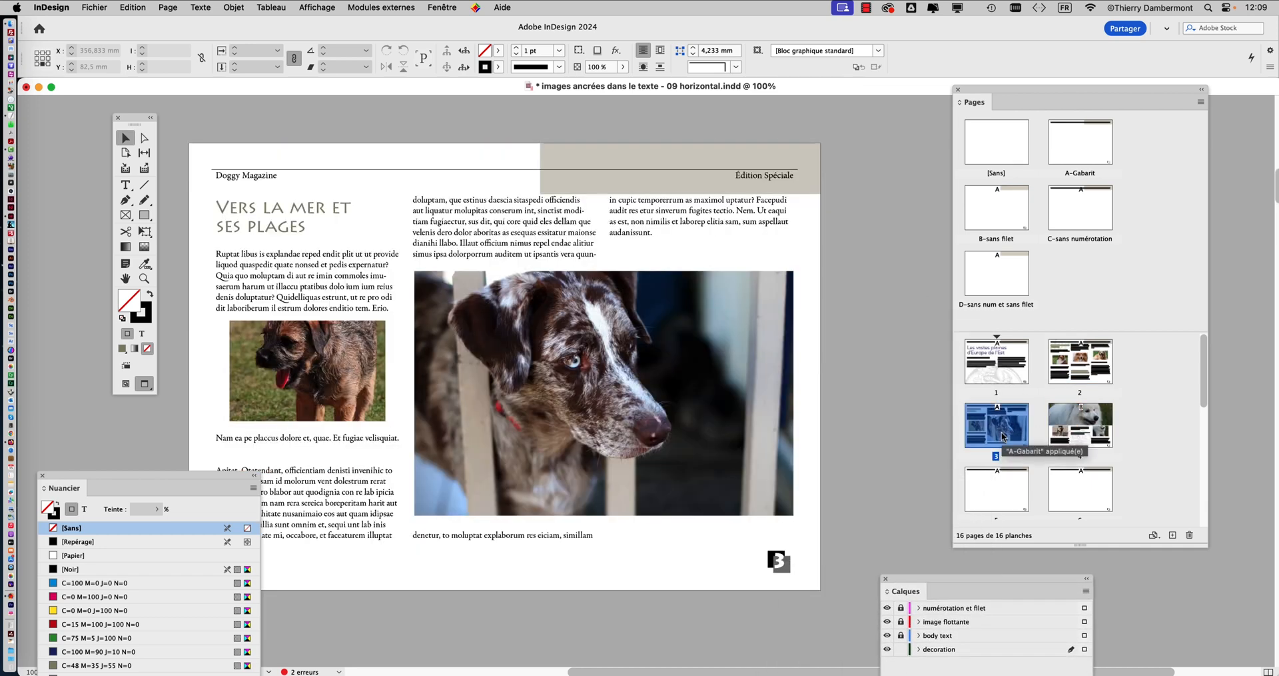
{"action": "double_click", "coordinate": [995, 384]}
{"action": "double_click", "coordinate": [1104, 368]}
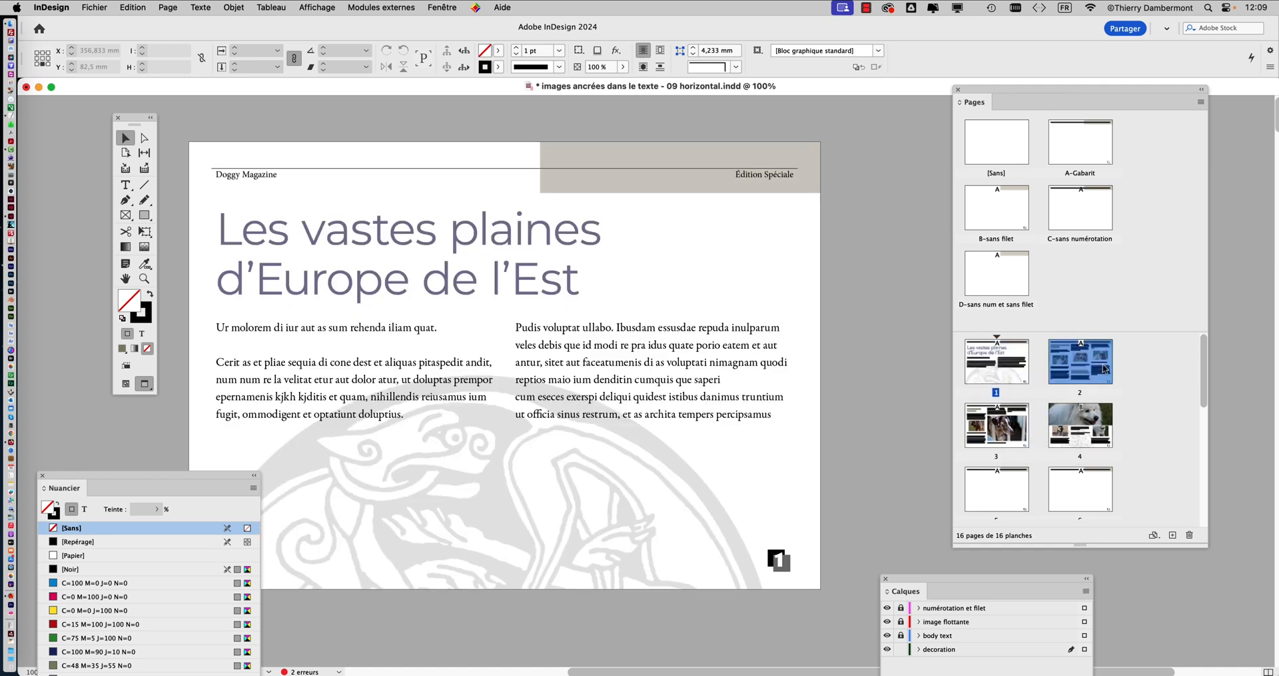
{"action": "double_click", "coordinate": [1009, 370]}
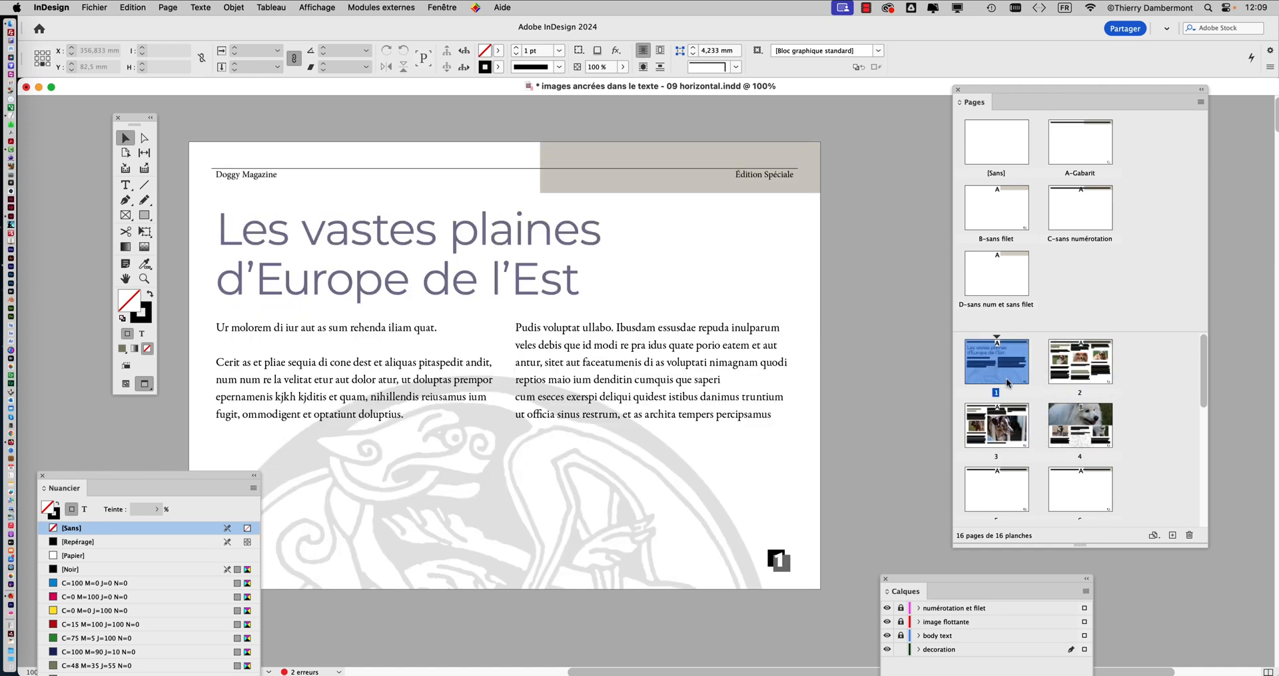
{"action": "double_click", "coordinate": [1003, 425]}
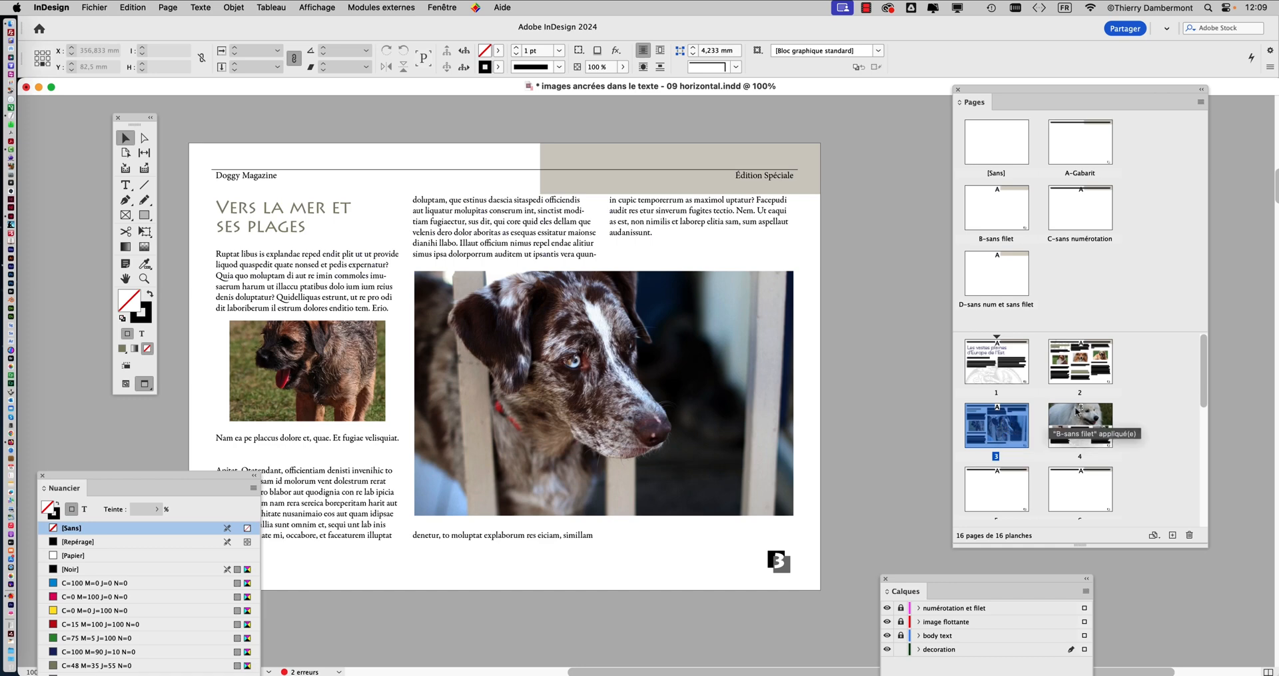
Return to the A-Gabarit master and reduce the tinted rectangle's height to about 23.6 mm from its lower edge
{"action": "left_click", "coordinate": [1084, 146]}
{"action": "double_click", "coordinate": [1084, 146]}
{"action": "left_click", "coordinate": [723, 173]}
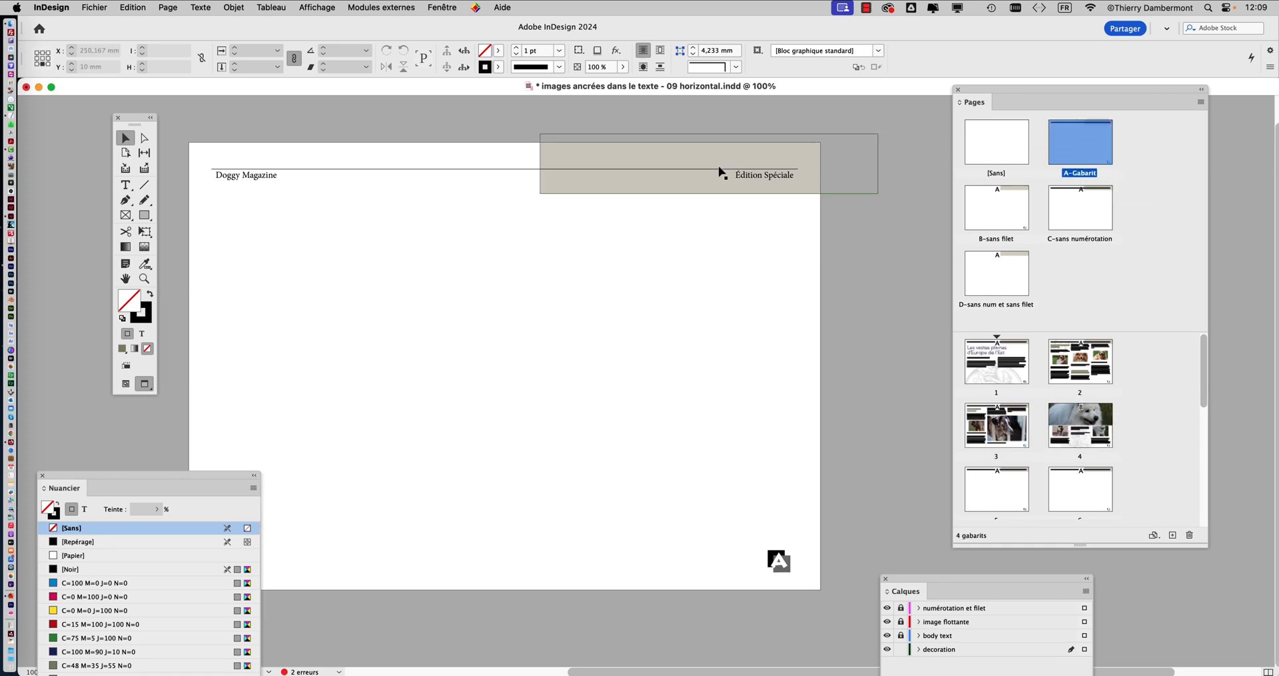
{"action": "left_click_drag", "start_coordinate": [712, 193], "coordinate": [712, 184]}
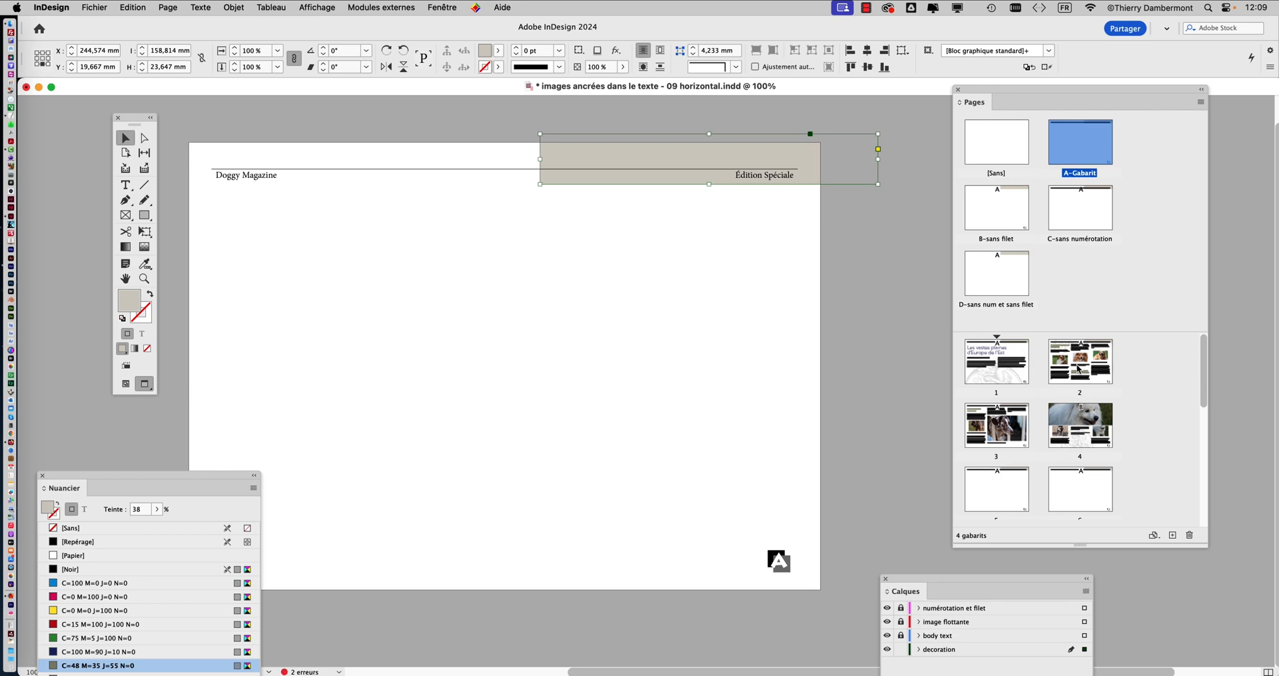
Check the shortened header rectangle on pages 2, 4 and 3, keeping the swatches clear of the page
{"action": "double_click", "coordinate": [1078, 368]}
{"action": "double_click", "coordinate": [1080, 424]}
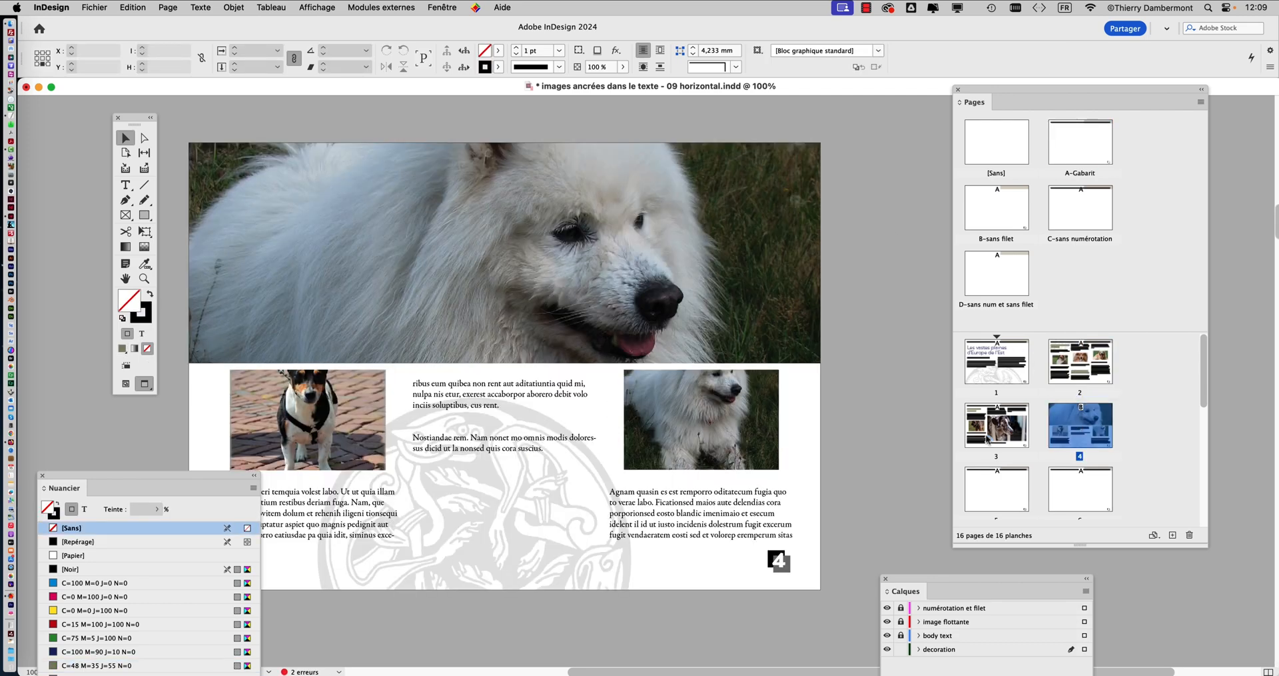
{"action": "double_click", "coordinate": [988, 440]}
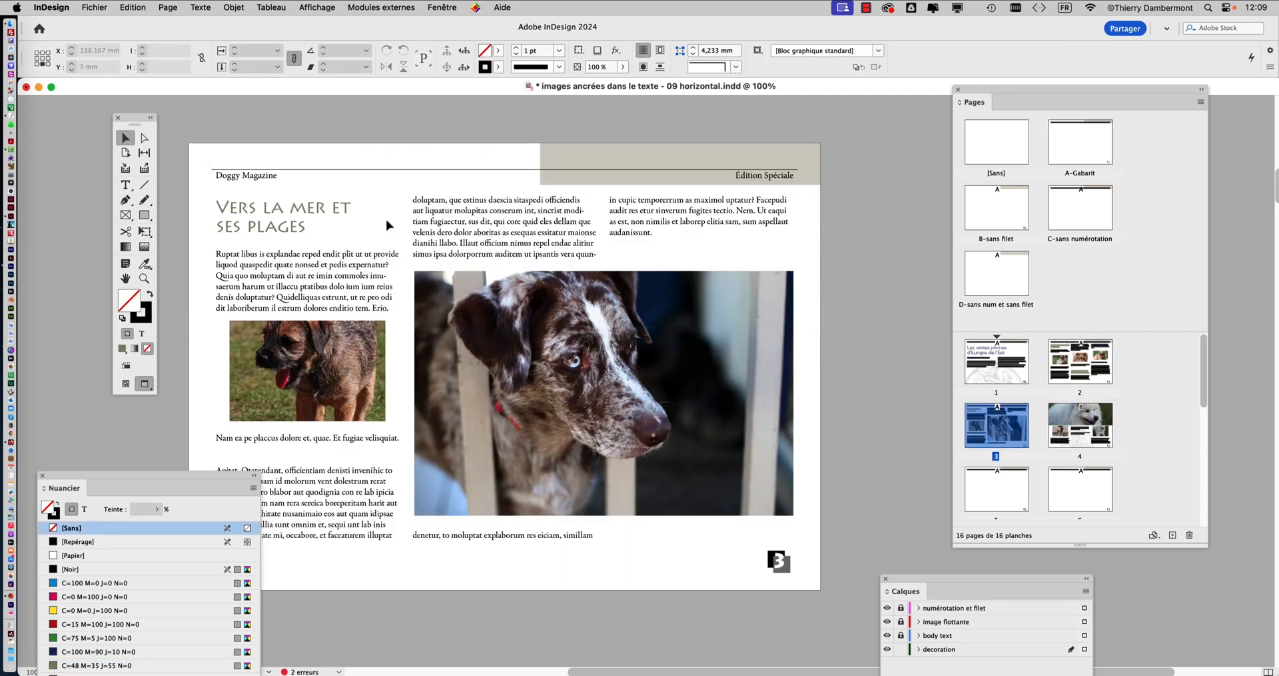
{"action": "left_click_drag", "start_coordinate": [210, 480], "coordinate": [219, 613]}
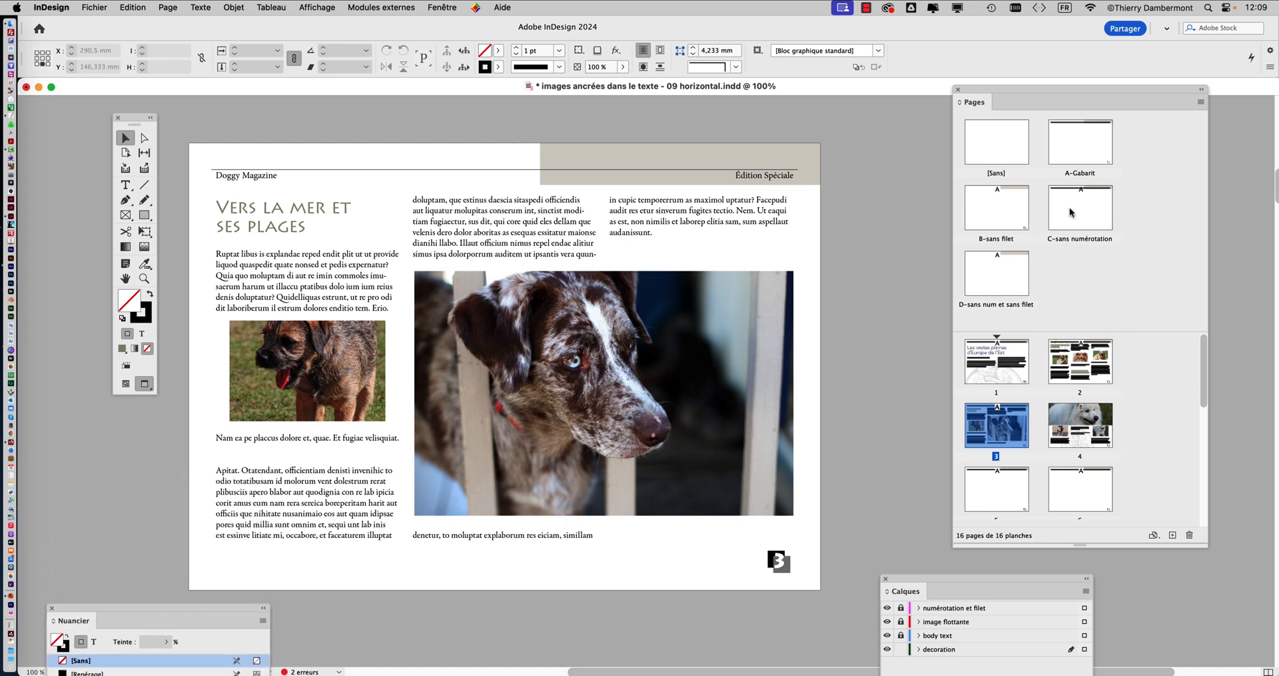
Display the A-Gabarit master again and lock the decoration layer
{"action": "left_click", "coordinate": [1080, 145]}
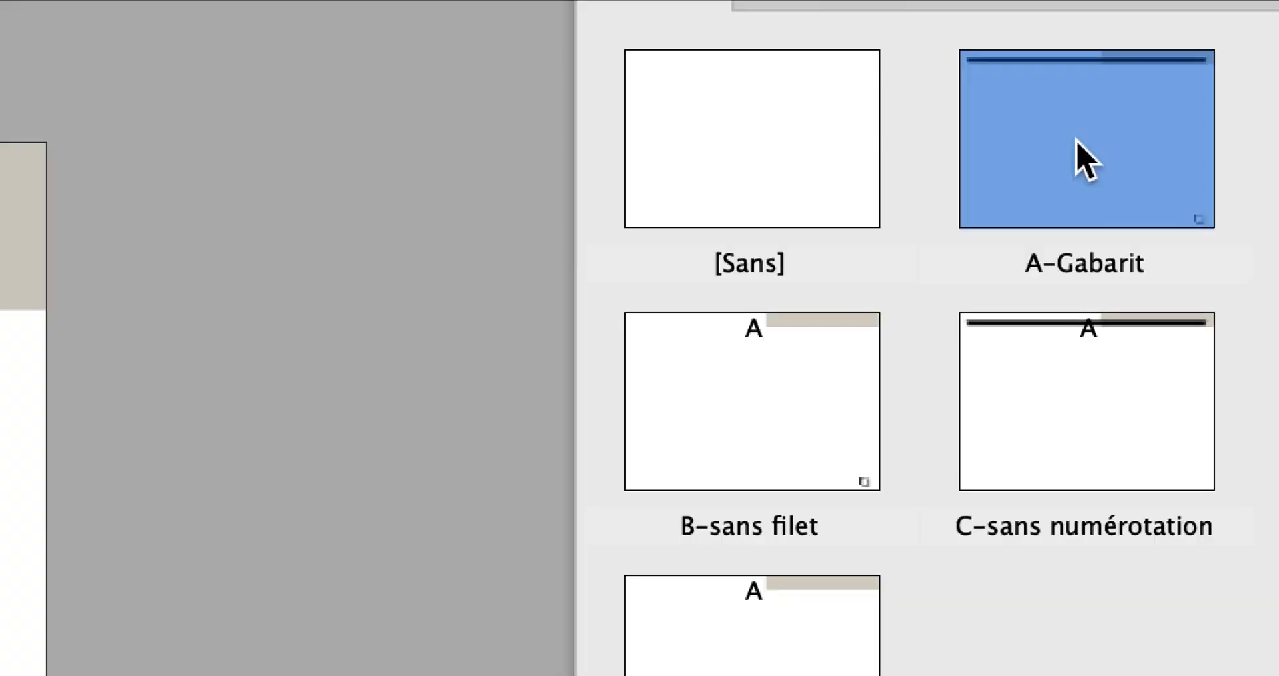
{"action": "double_click", "coordinate": [1080, 145]}
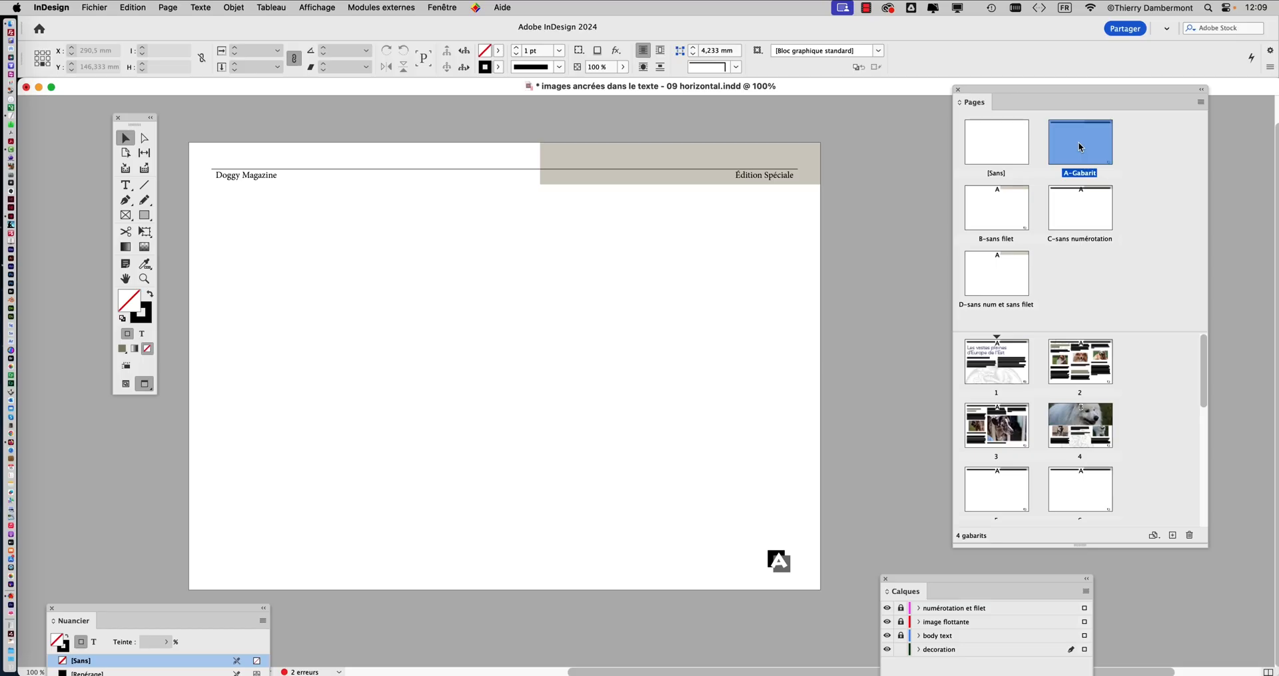
{"action": "left_click_drag", "start_coordinate": [915, 585], "coordinate": [675, 239]}
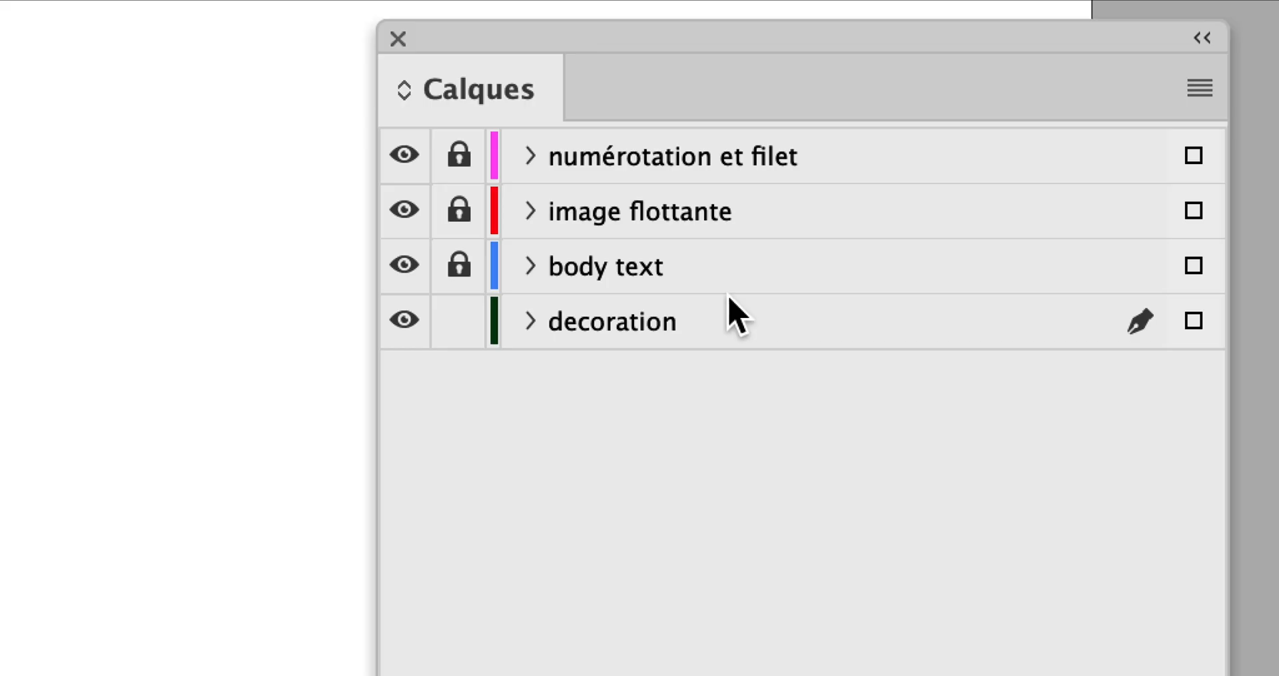
{"action": "left_click", "coordinate": [663, 302]}
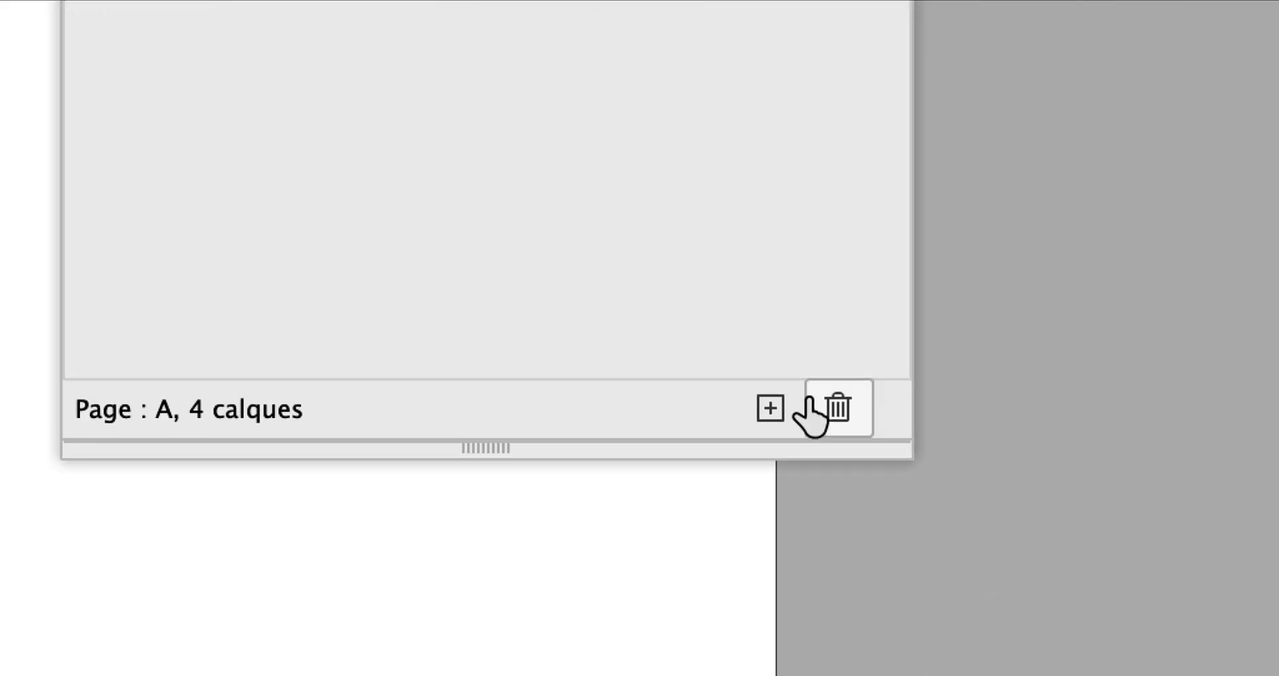
Create a new layer below the decoration layer and name it "fond gris"
{"action": "left_click", "coordinate": [1093, 675]}
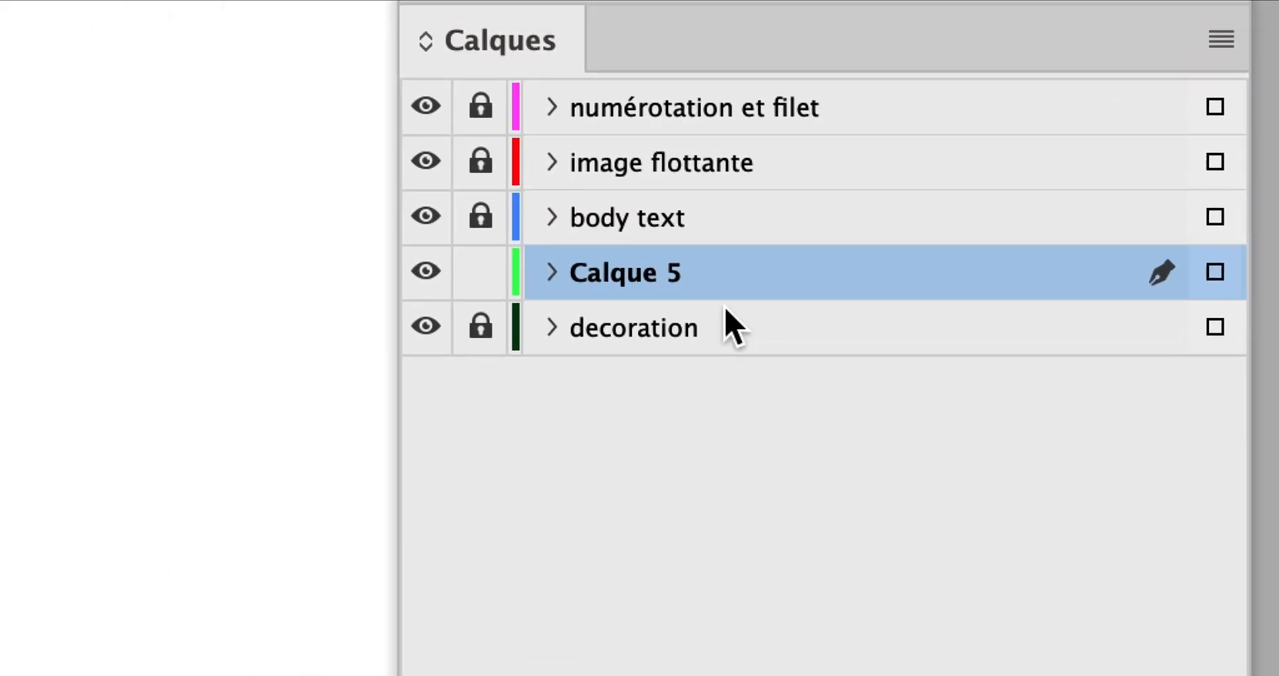
{"action": "left_click_drag", "start_coordinate": [715, 279], "coordinate": [713, 350]}
{"action": "double_click", "coordinate": [638, 330]}
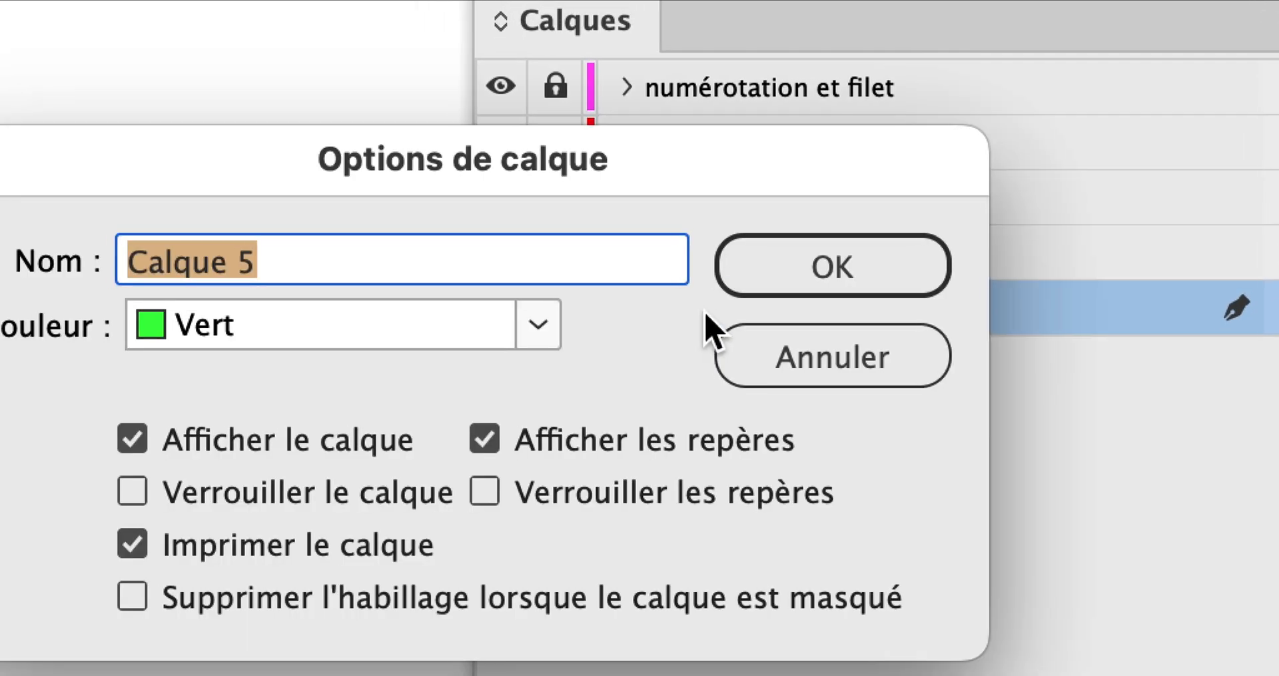
{"action": "type", "text": "fond gris"}
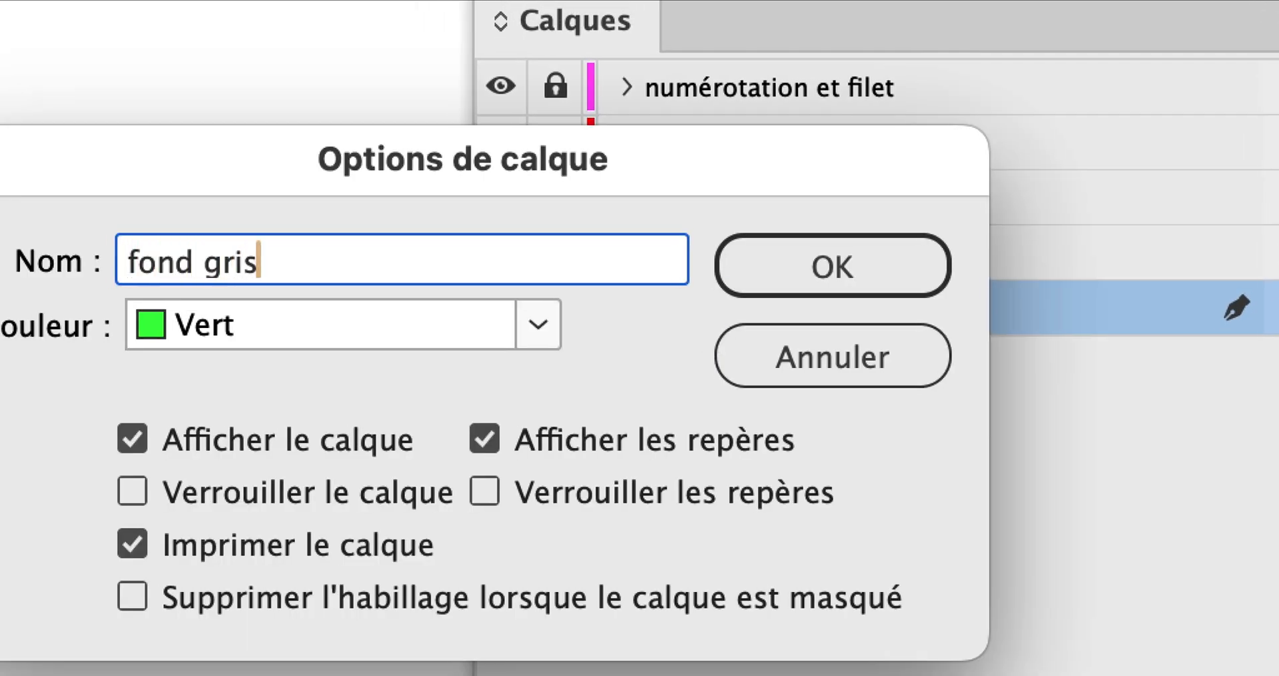
{"action": "key", "text": "alt"}
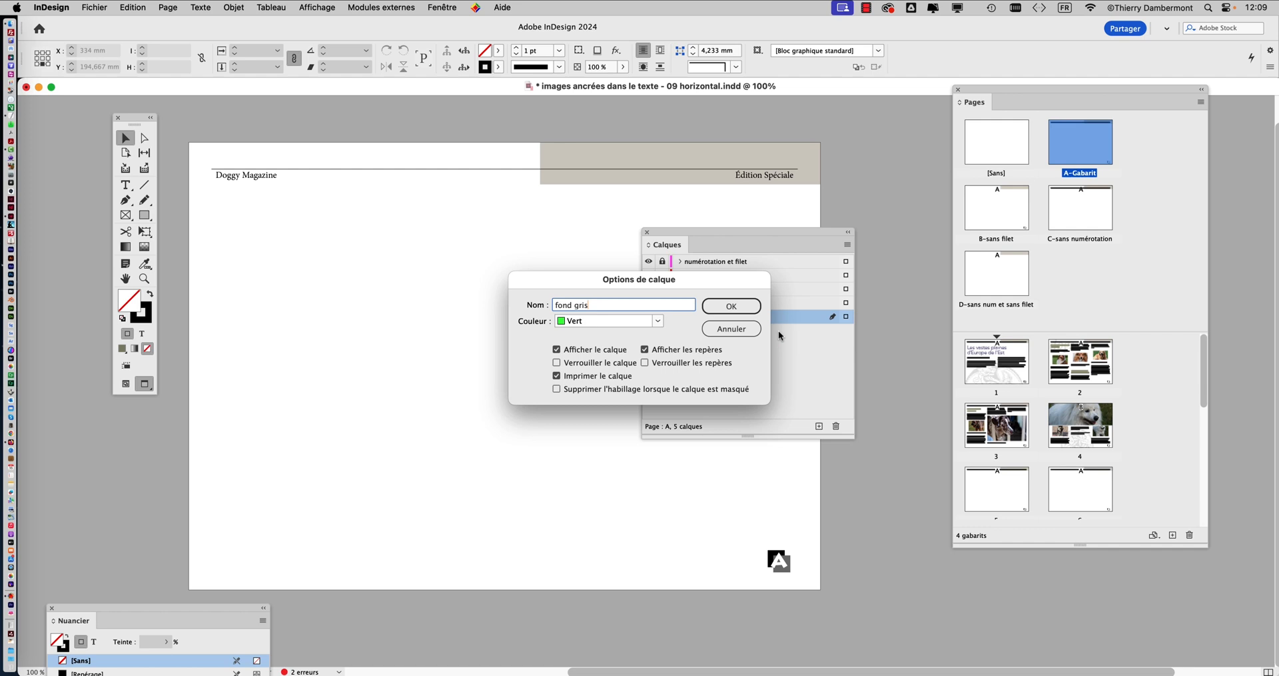
{"action": "left_click", "coordinate": [758, 311]}
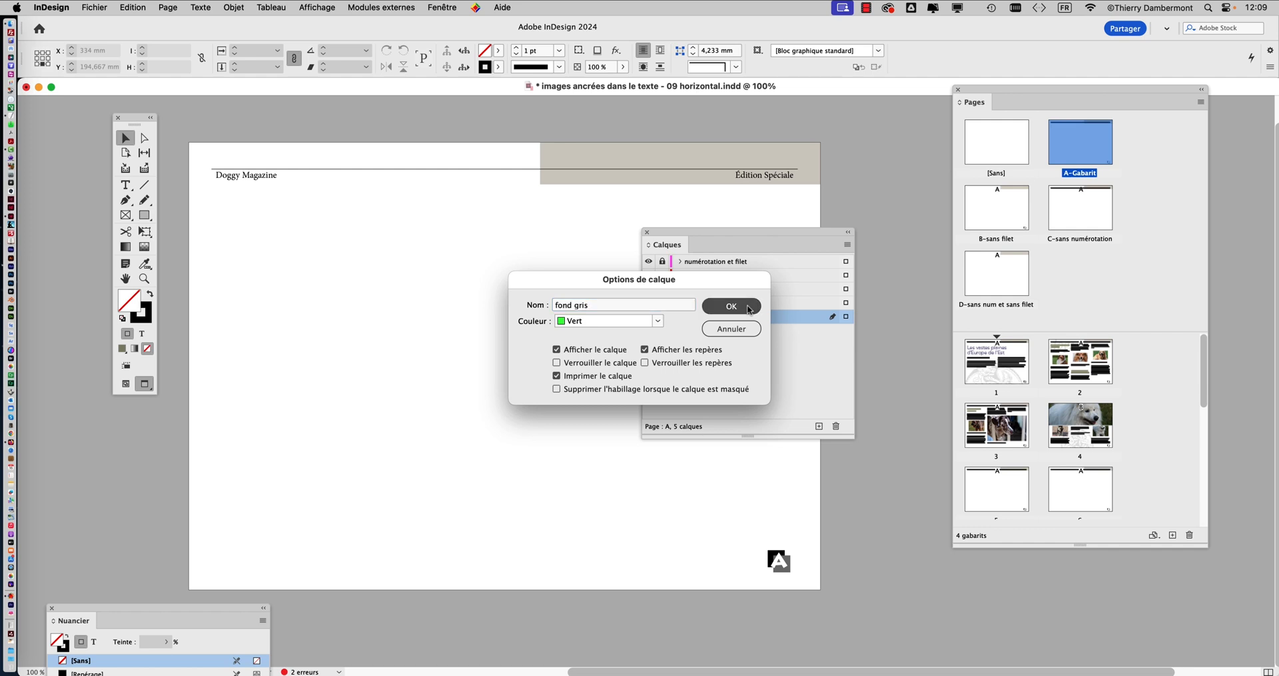
{"action": "left_click_drag", "start_coordinate": [717, 233], "coordinate": [907, 214]}
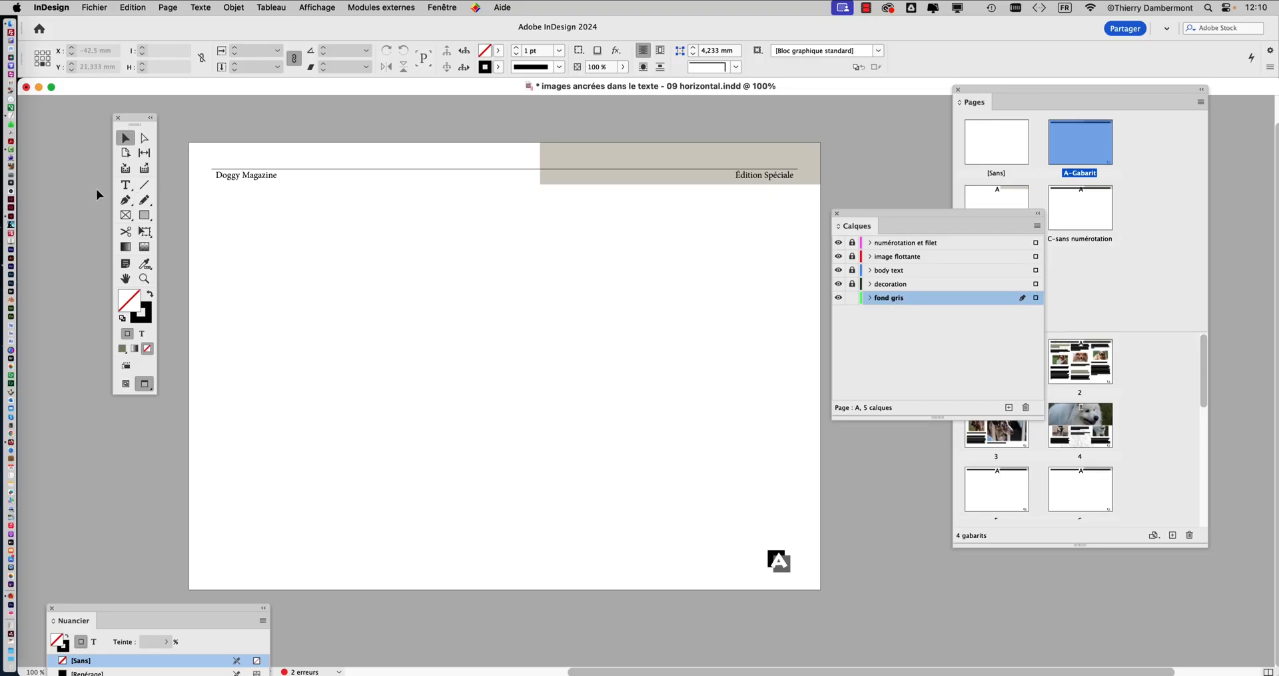
Draw a rectangle about 305 x 220 mm covering the whole page past its edges on the fond gris layer, with a black fill and no stroke
{"action": "left_click", "coordinate": [138, 218]}
{"action": "left_click_drag", "start_coordinate": [179, 131], "coordinate": [828, 600]}
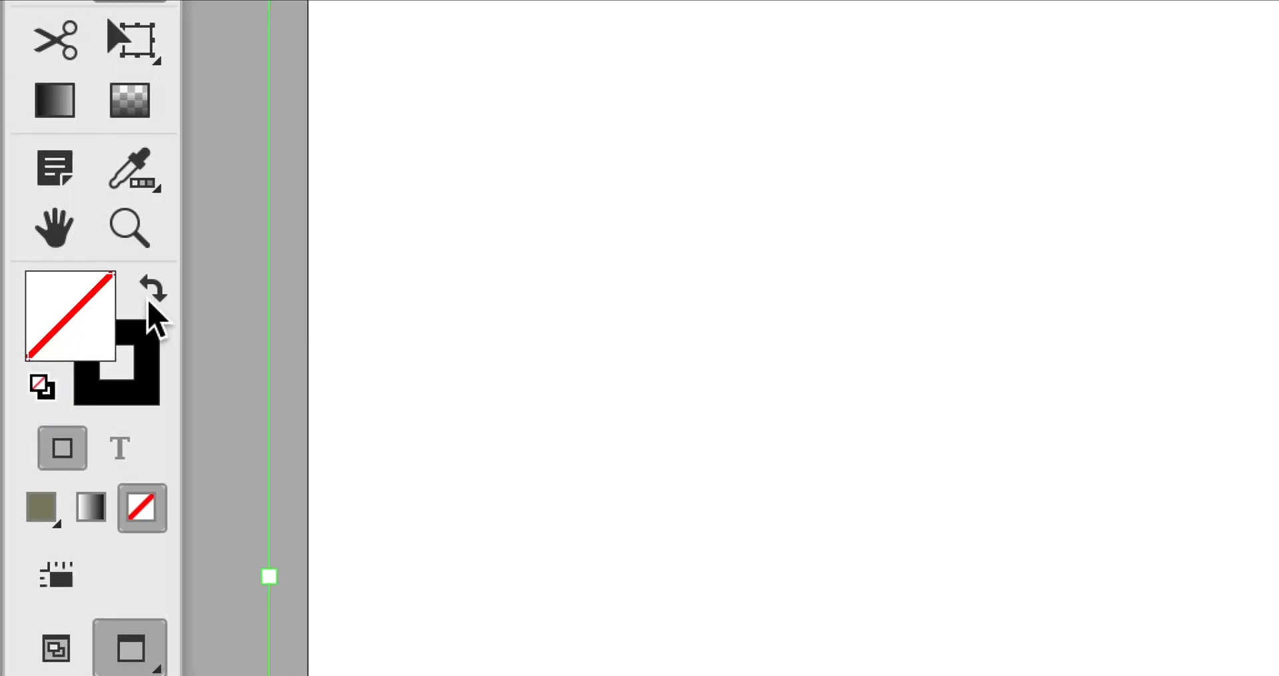
{"action": "left_click", "coordinate": [149, 304]}
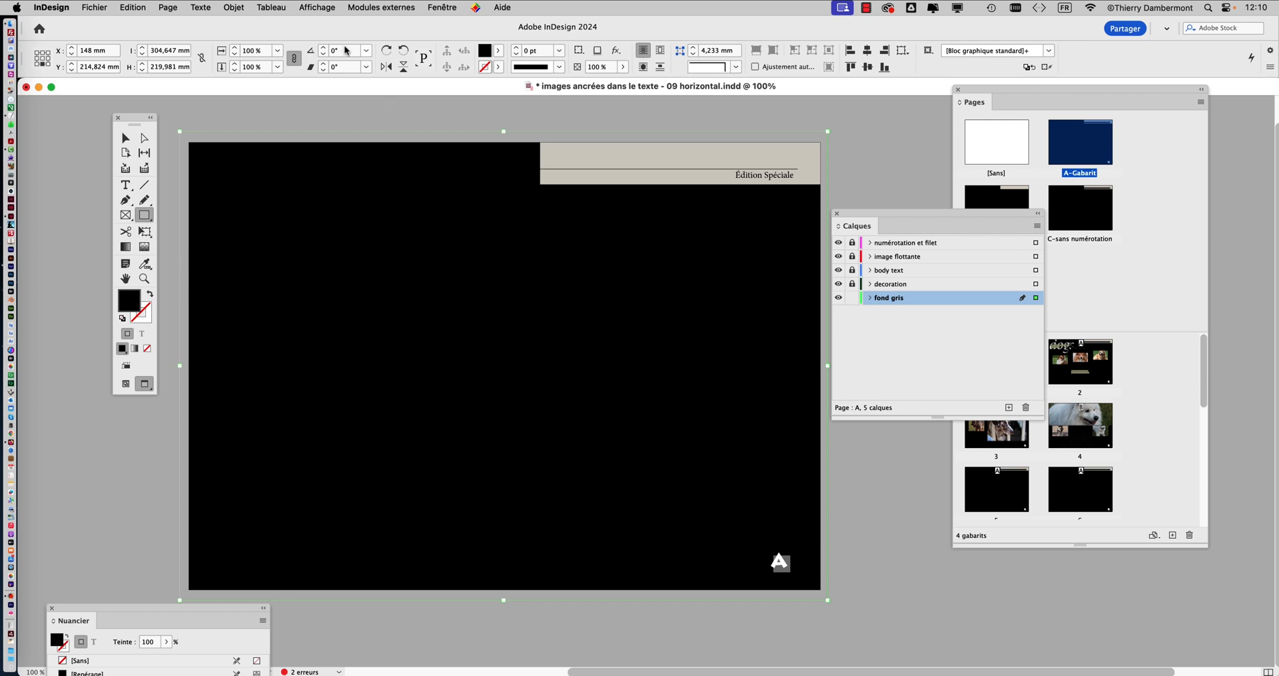
Try 5% and 10% tints of the black fill on the full-page background rectangle, returning to 5%
{"action": "left_click", "coordinate": [427, 7]}
{"action": "mouse_move", "coordinate": [461, 158]}
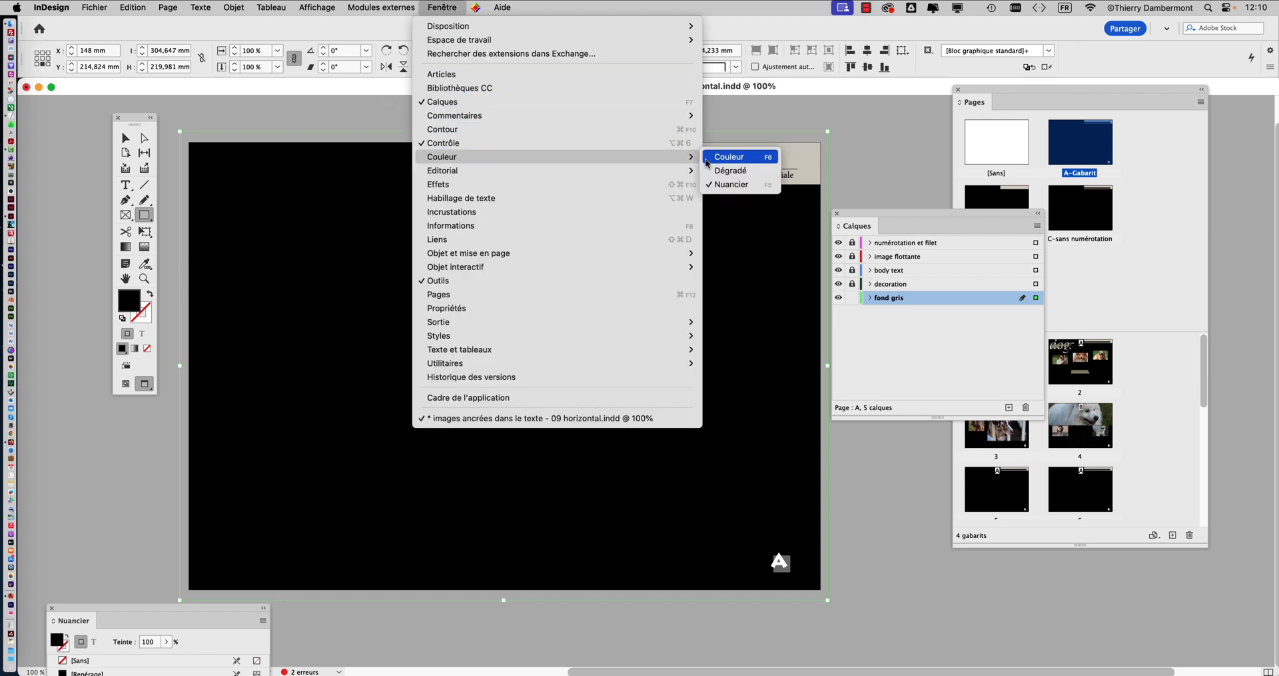
{"action": "left_click", "coordinate": [736, 184]}
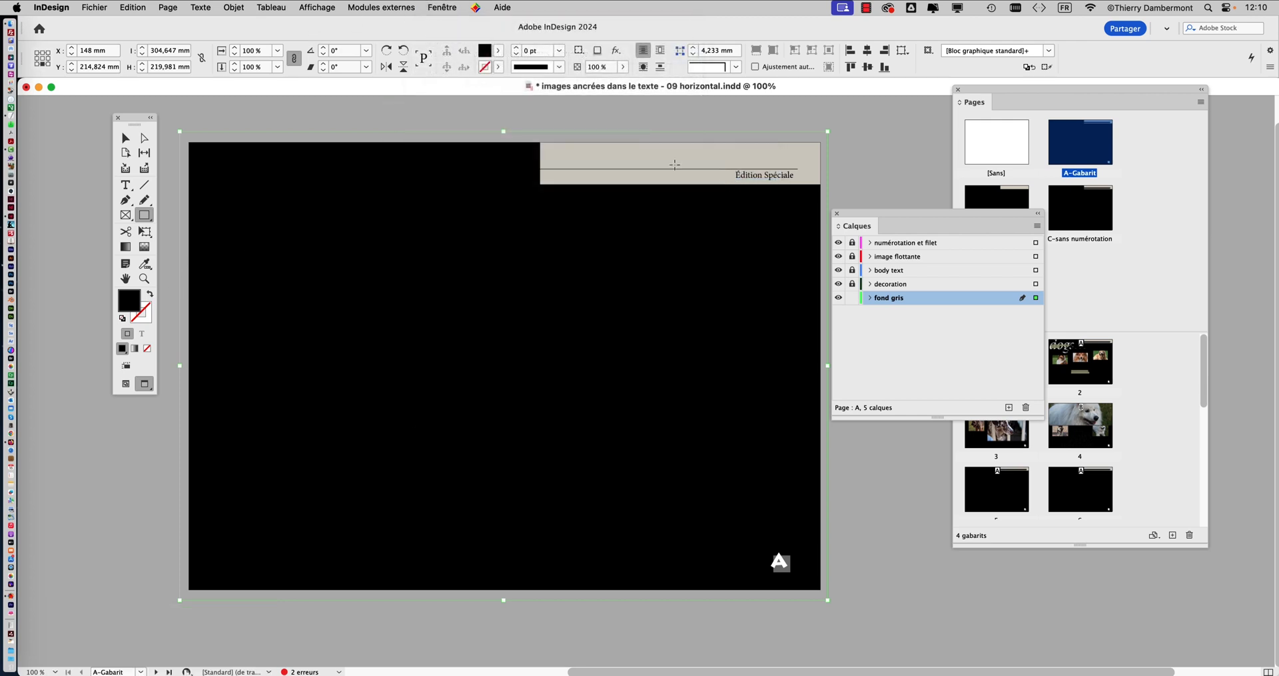
{"action": "left_click", "coordinate": [424, 7]}
{"action": "mouse_move", "coordinate": [500, 158]}
{"action": "left_click", "coordinate": [714, 188]}
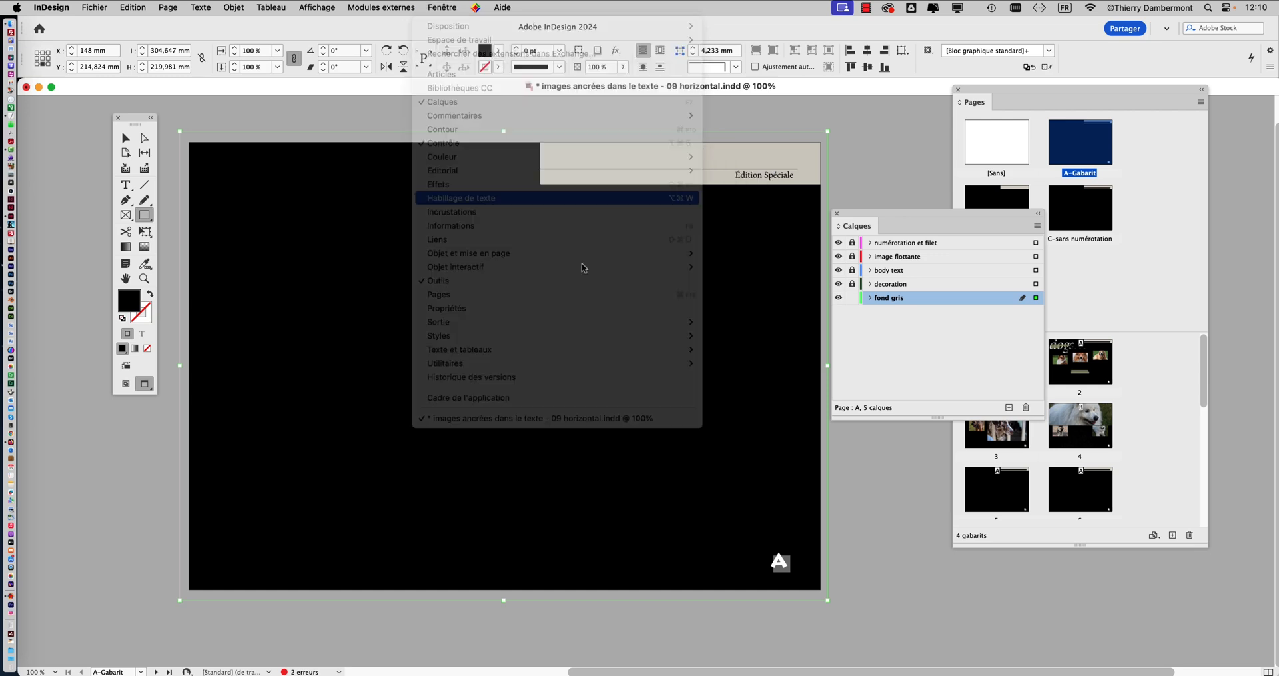
{"action": "left_click_drag", "start_coordinate": [160, 607], "coordinate": [739, 303]}
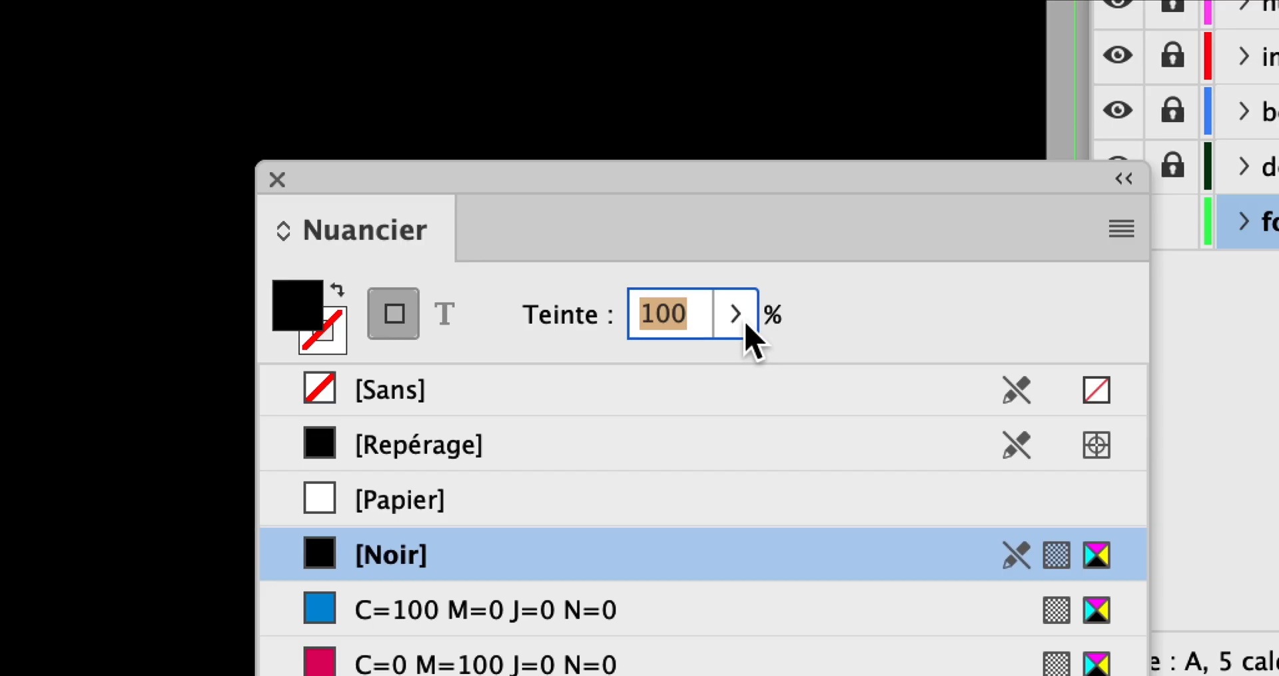
{"action": "type", "text": "5"}
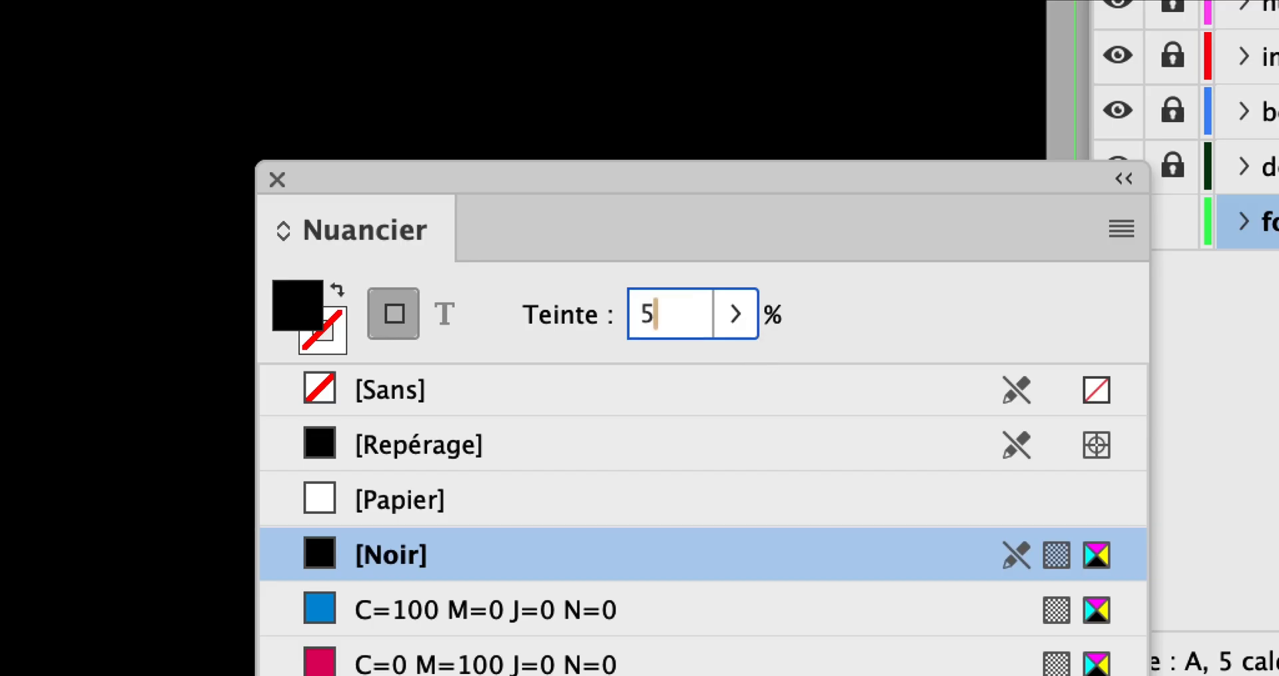
{"action": "key", "text": "Return"}
{"action": "left_click", "coordinate": [654, 316]}
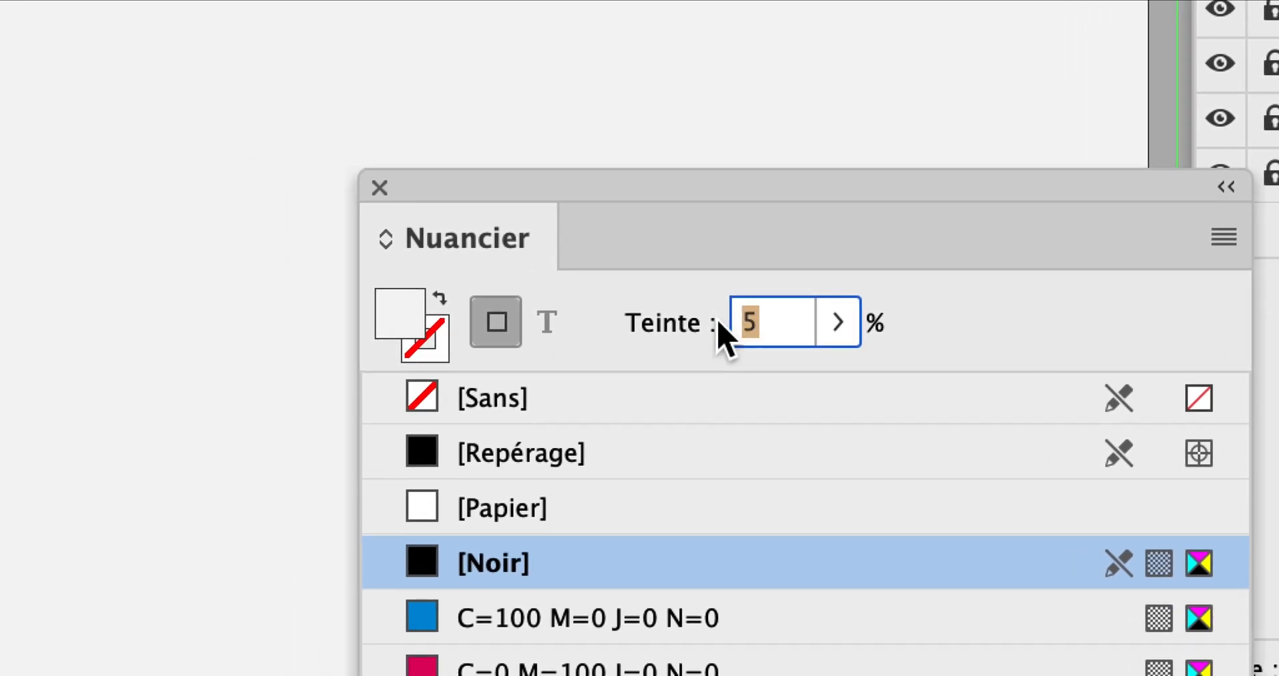
{"action": "type", "text": "10"}
{"action": "key", "text": "Return"}
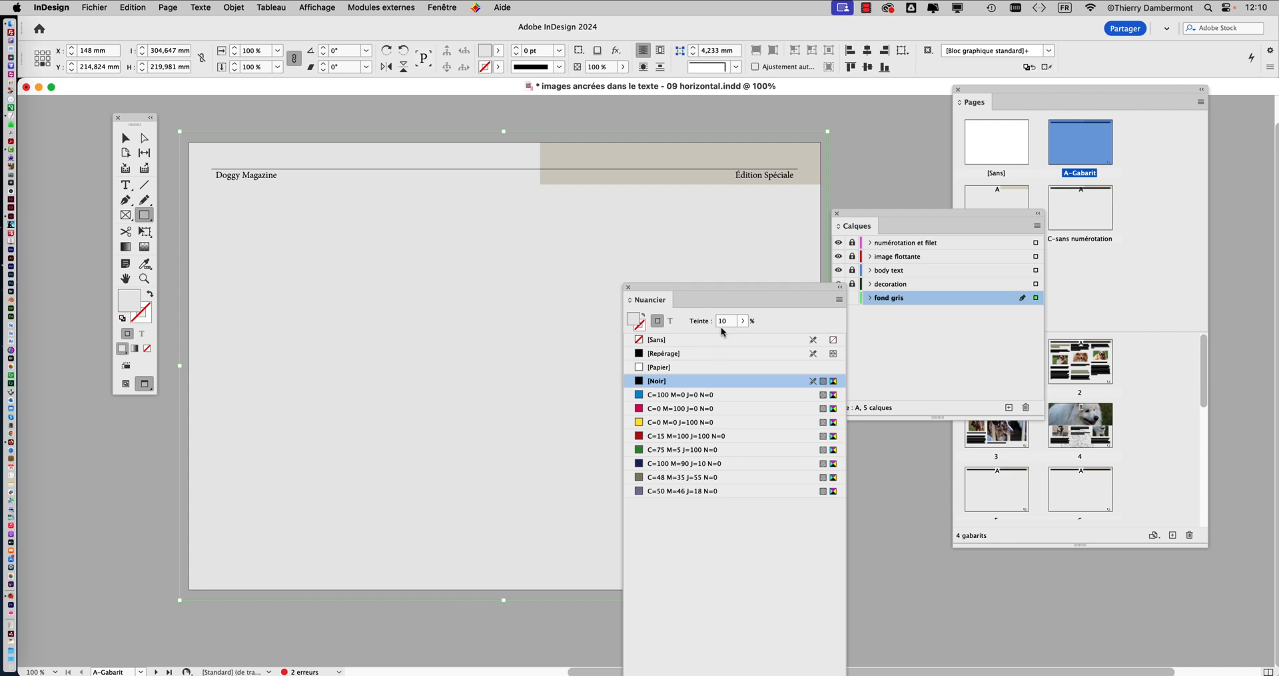
{"action": "left_click", "coordinate": [715, 324]}
{"action": "type", "text": "5"}
{"action": "key", "text": "Return"}
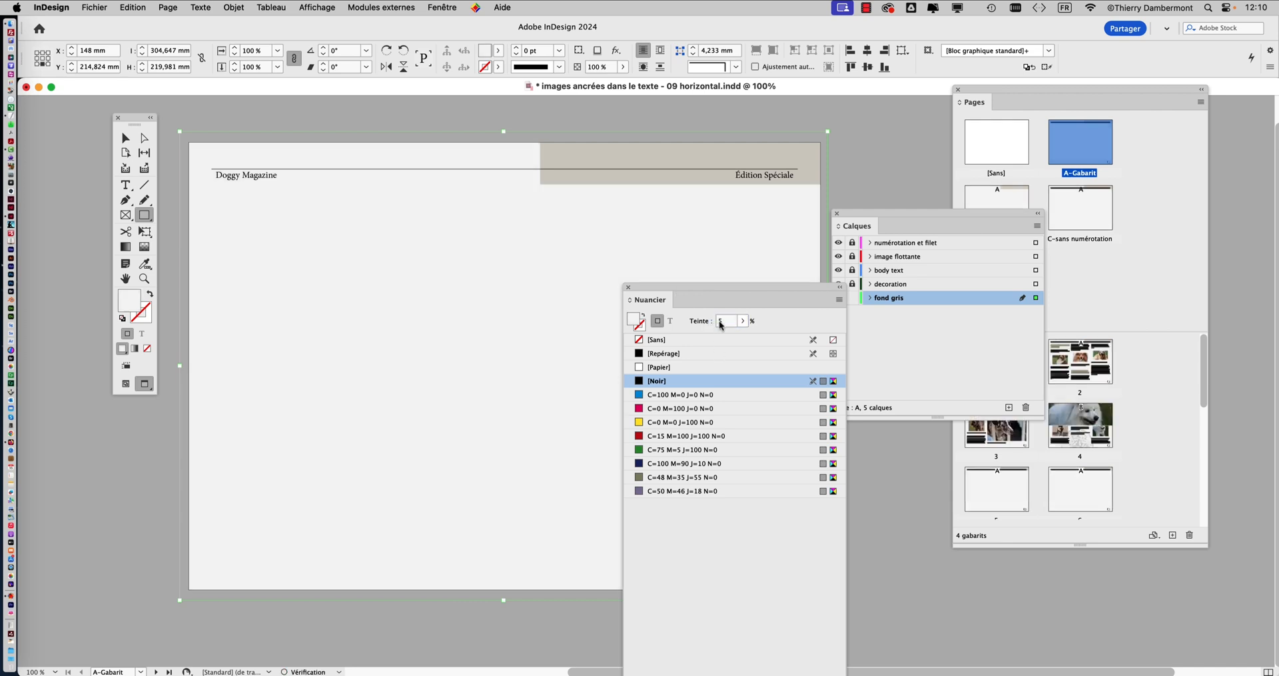
Set the background rectangle's black fill tint to 8%, put the swatches away and deselect the rectangle
{"action": "left_click", "coordinate": [715, 324]}
{"action": "type", "text": "10"}
{"action": "key", "text": "Return"}
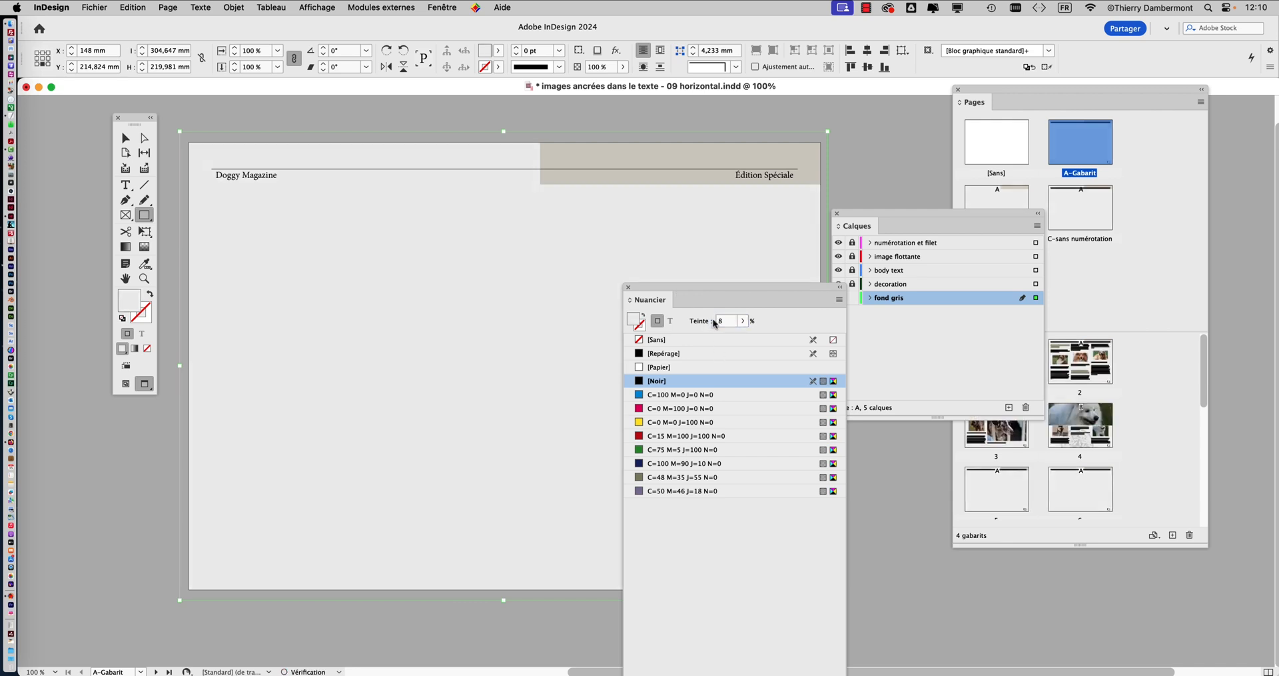
{"action": "left_click", "coordinate": [629, 287]}
{"action": "left_click", "coordinate": [126, 138]}
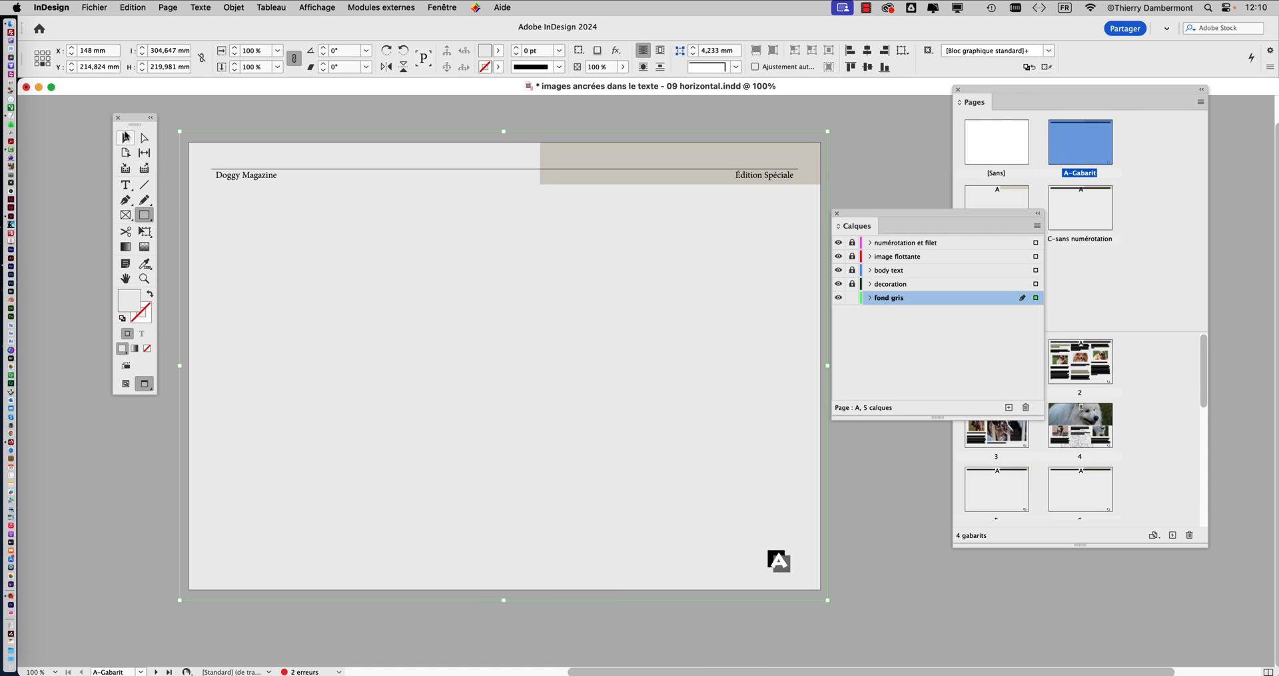
{"action": "left_click", "coordinate": [234, 120]}
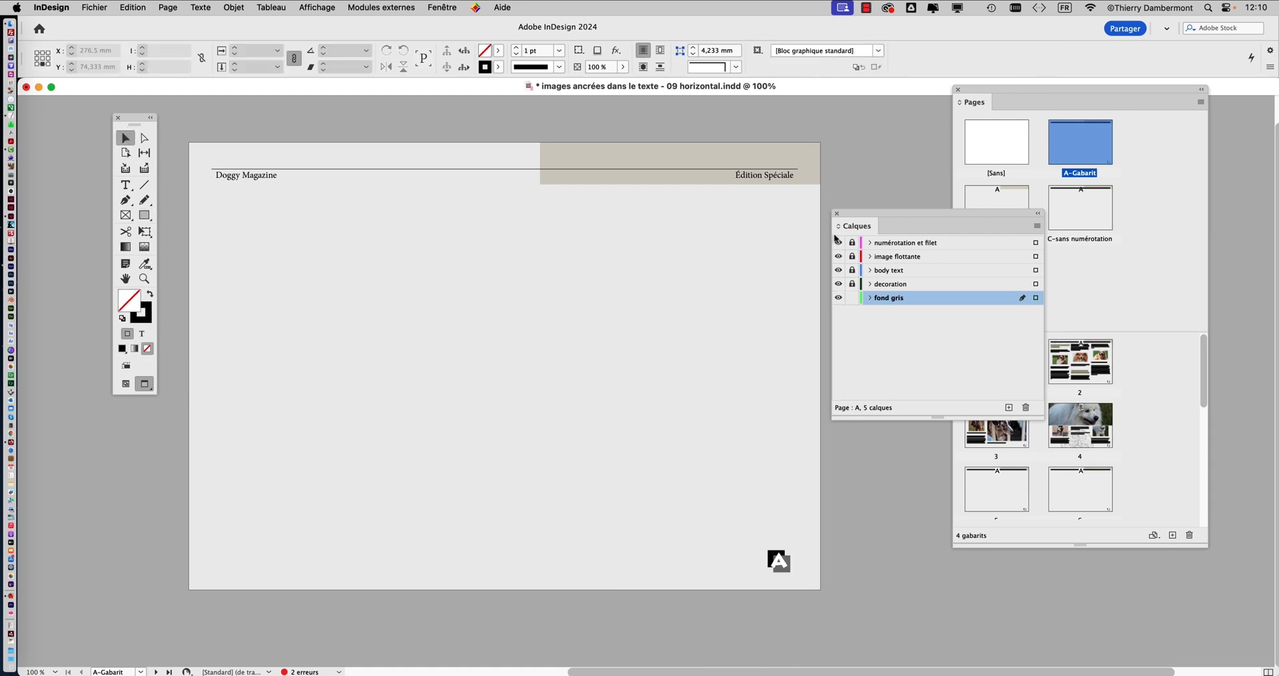
Clear the layer list off the page and check the grey background on pages 2, 3 and 4
{"action": "left_click_drag", "start_coordinate": [871, 224], "coordinate": [127, 552]}
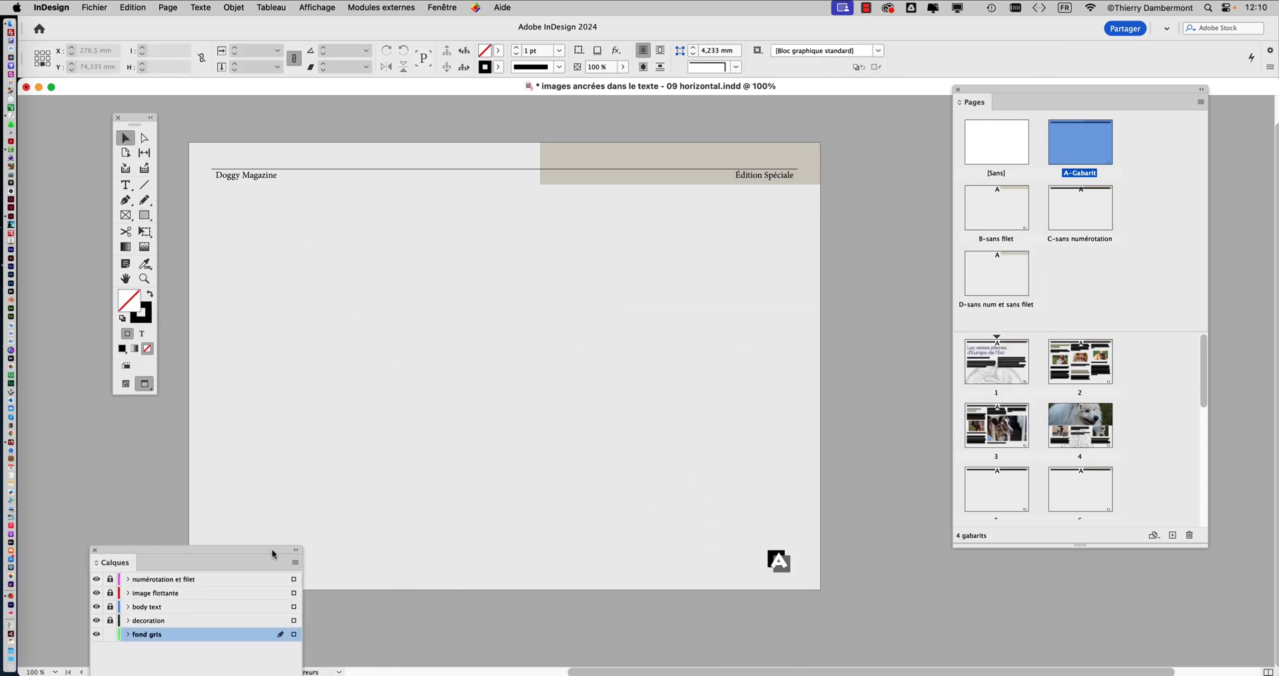
{"action": "left_click_drag", "start_coordinate": [272, 552], "coordinate": [196, 603]}
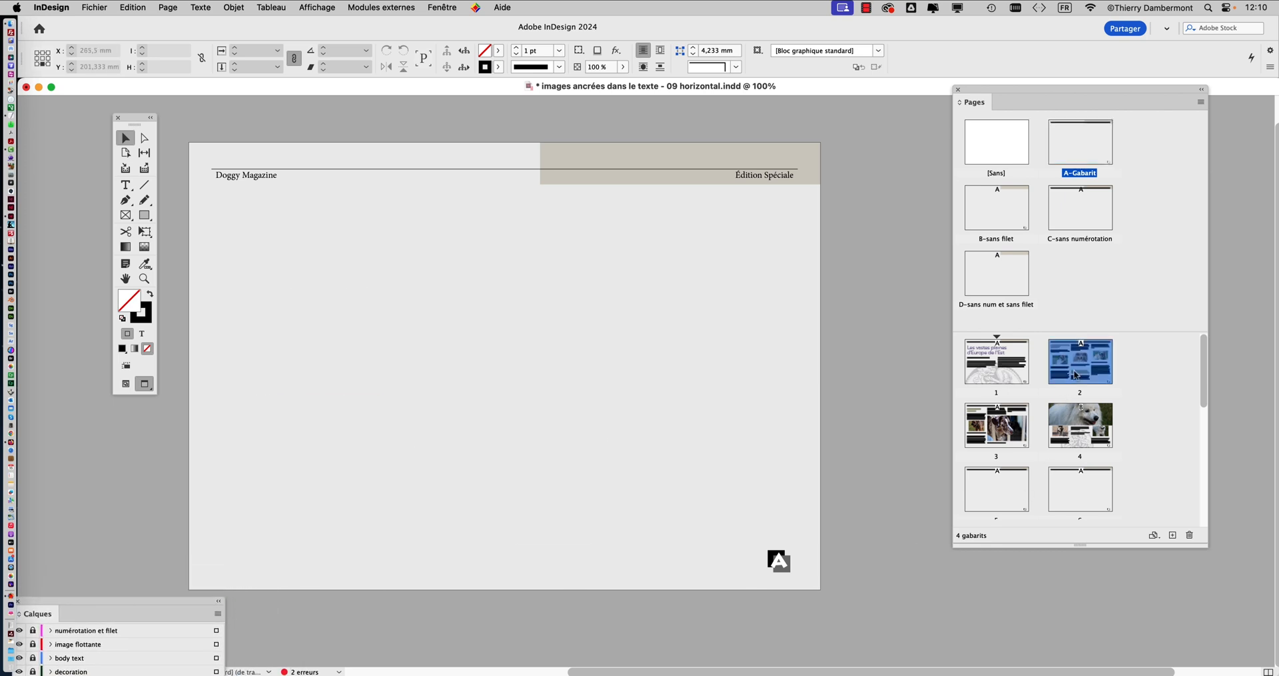
{"action": "double_click", "coordinate": [1074, 377]}
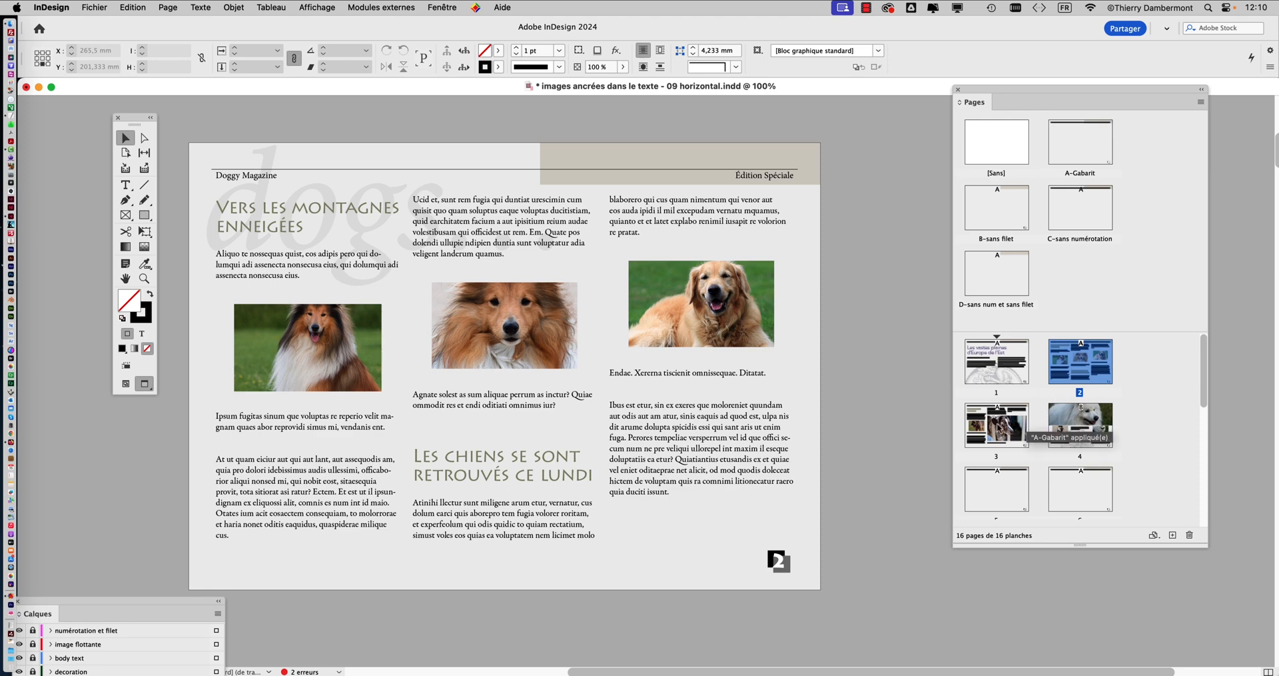
{"action": "double_click", "coordinate": [998, 428]}
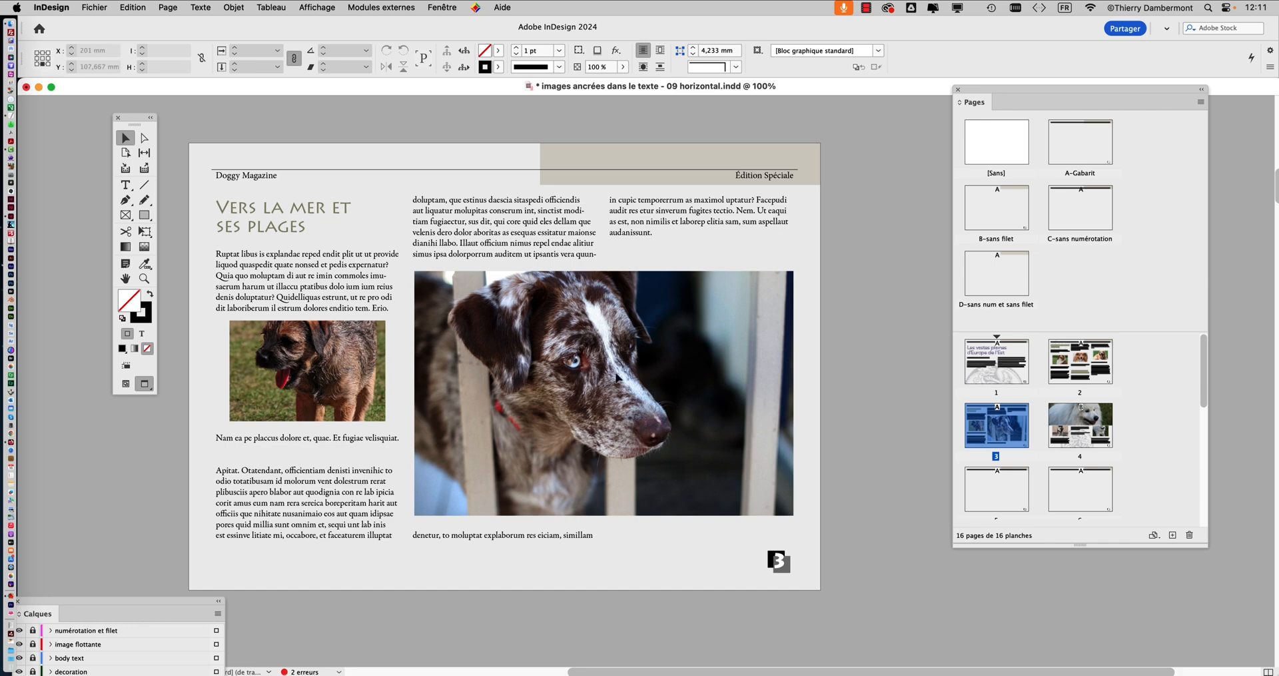
{"action": "double_click", "coordinate": [1062, 428]}
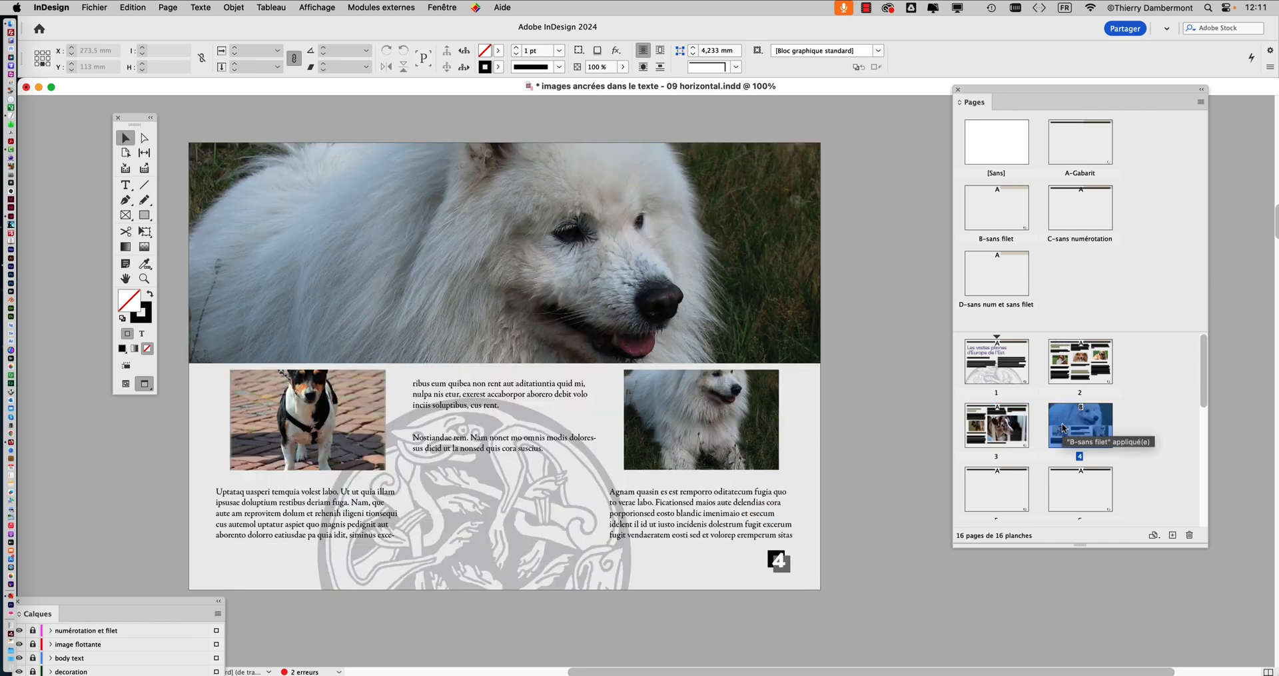
{"action": "double_click", "coordinate": [1087, 364]}
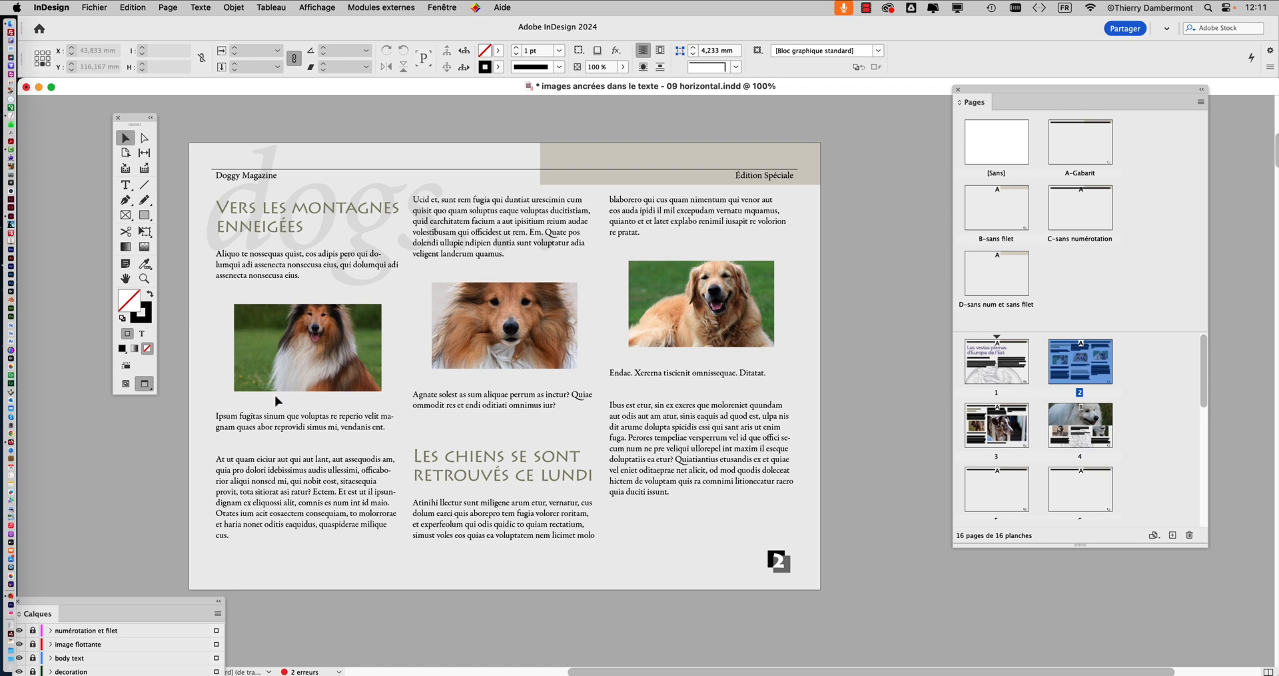
Compare page 2 with and without its grey background by repeatedly hiding and showing the fond gris layer
{"action": "left_click_drag", "start_coordinate": [85, 604], "coordinate": [923, 160]}
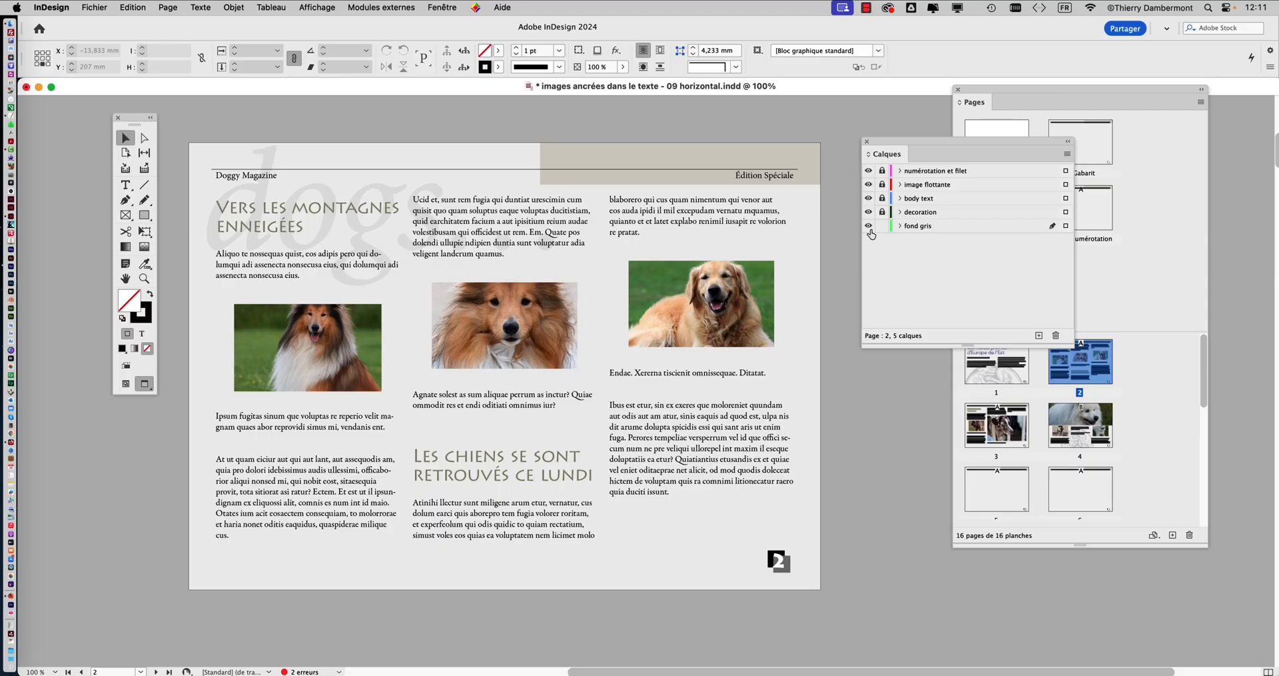
{"action": "left_click", "coordinate": [869, 227]}
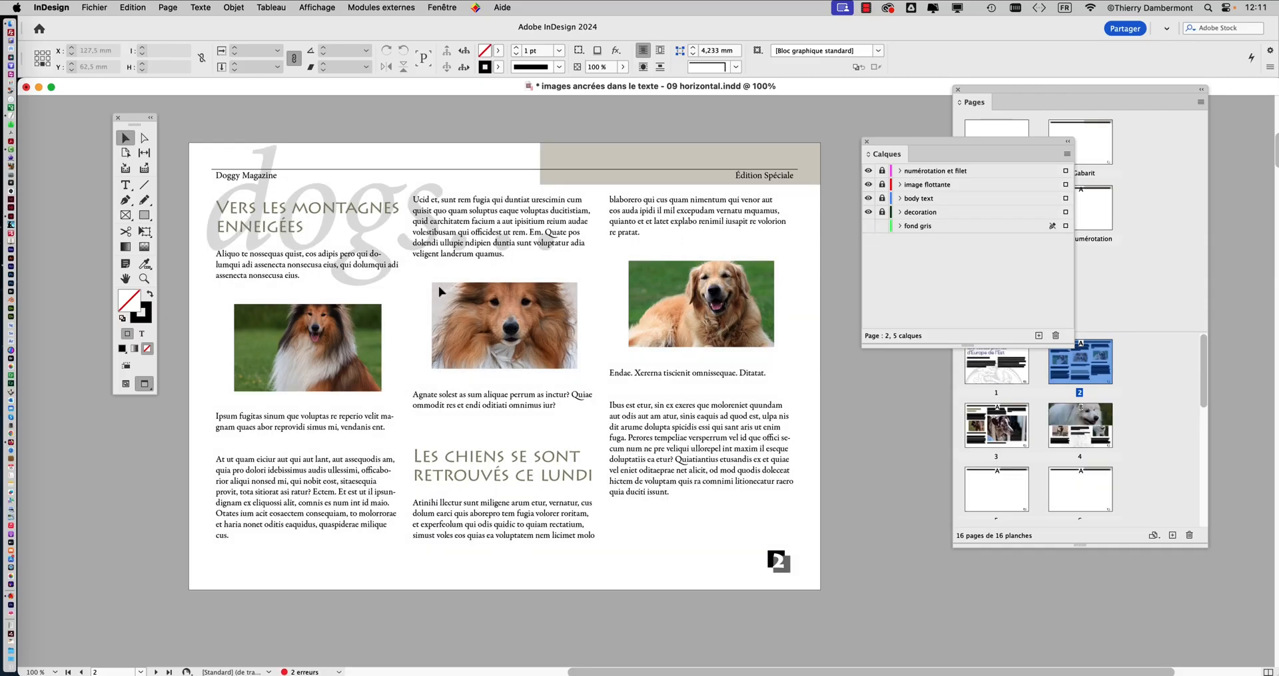
{"action": "scroll", "coordinate": [403, 309], "scroll_direction": "up", "scroll_amount": 1}
{"action": "left_click_drag", "start_coordinate": [128, 116], "coordinate": [62, 98]}
{"action": "left_click", "coordinate": [868, 227]}
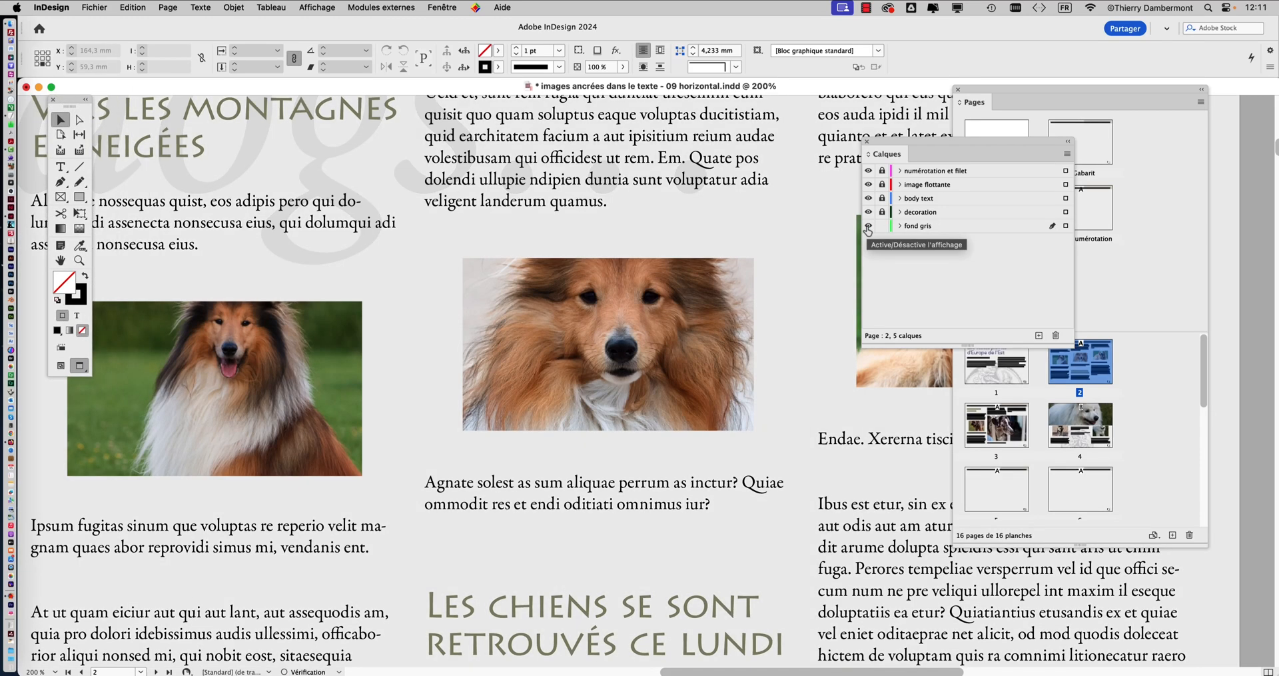
{"action": "left_click", "coordinate": [868, 227]}
{"action": "left_click", "coordinate": [869, 227]}
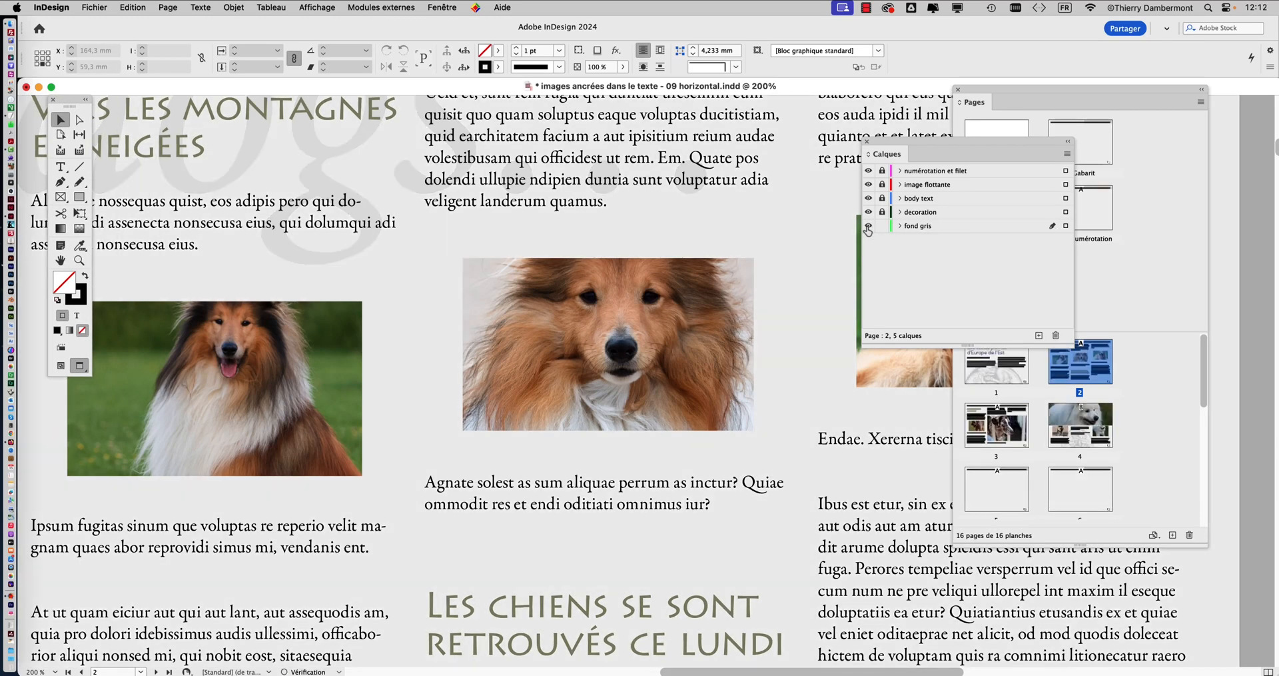
{"action": "left_click", "coordinate": [868, 227]}
{"action": "left_click", "coordinate": [869, 227]}
{"action": "left_click", "coordinate": [868, 228]}
{"action": "left_click", "coordinate": [868, 227]}
Compare page 3 at 125% zoom with the fond gris layer hidden and shown
{"action": "double_click", "coordinate": [1013, 430]}
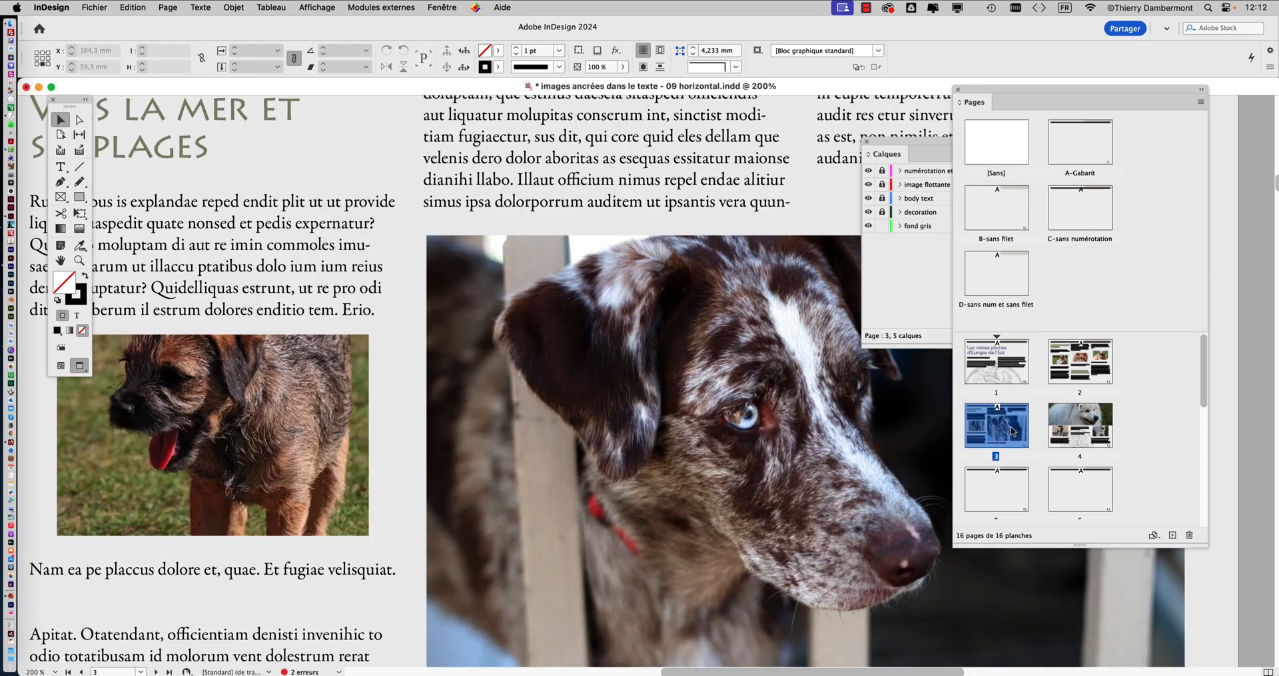
{"action": "key", "text": "super+0"}
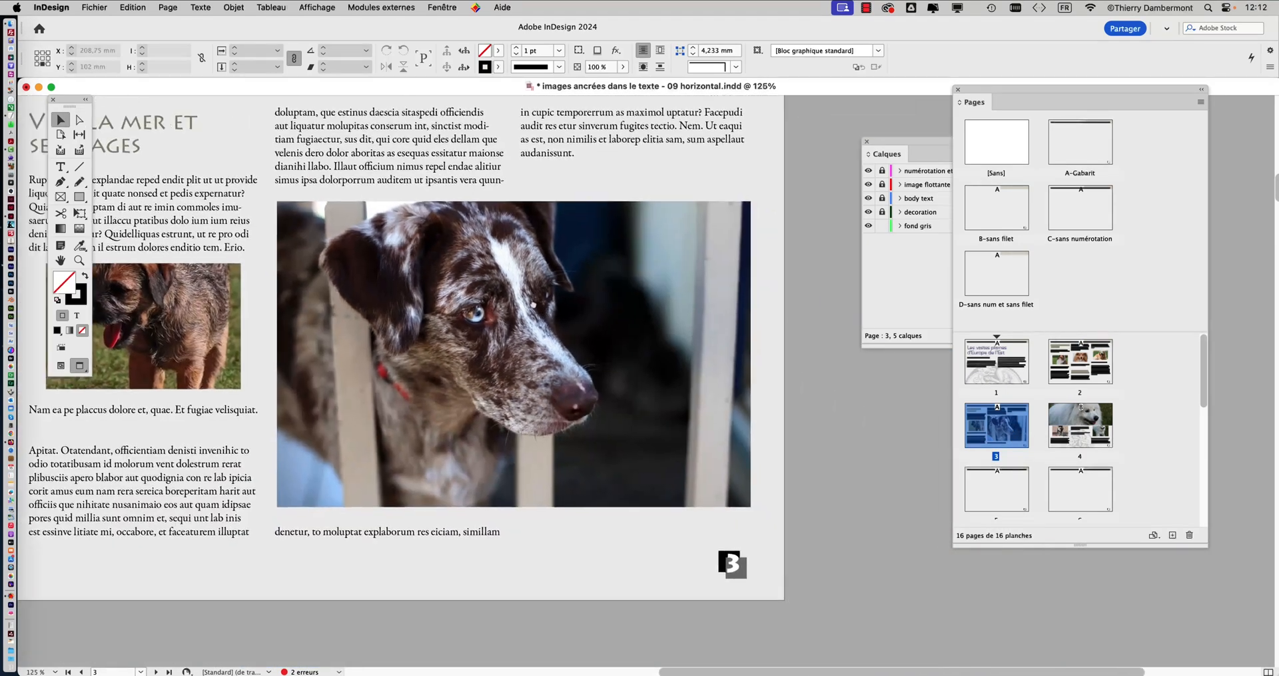
{"action": "left_click", "coordinate": [868, 226]}
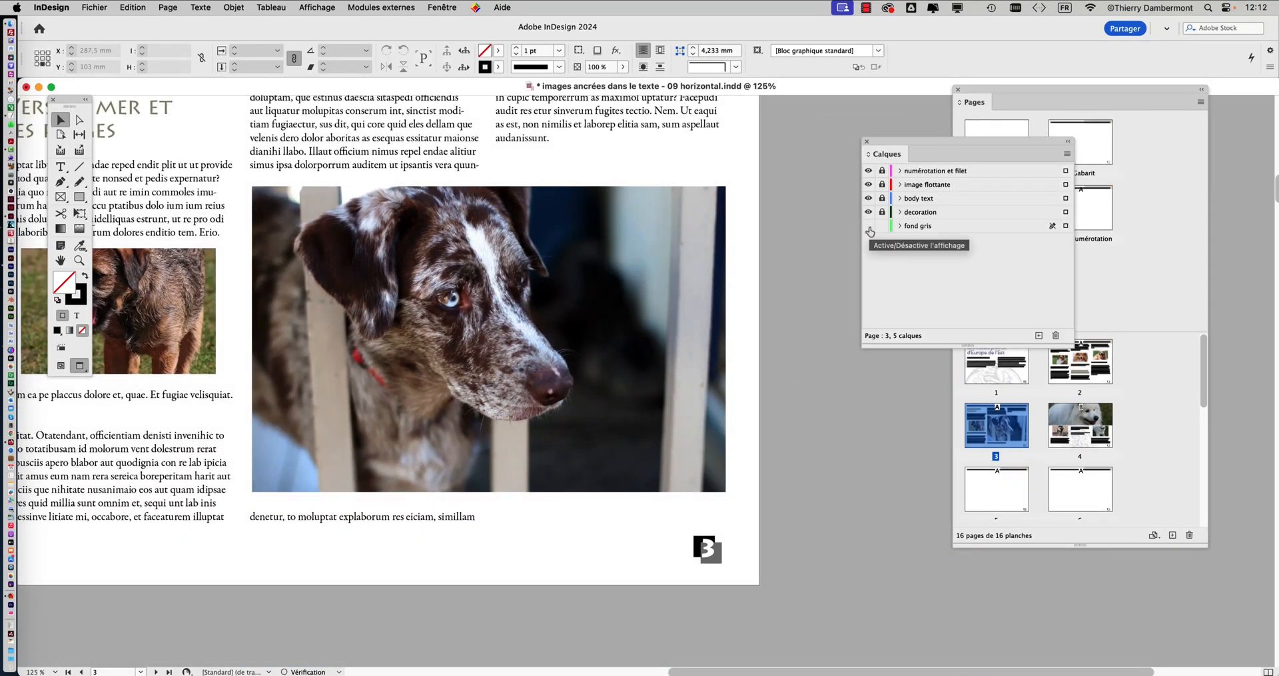
{"action": "left_click", "coordinate": [869, 227]}
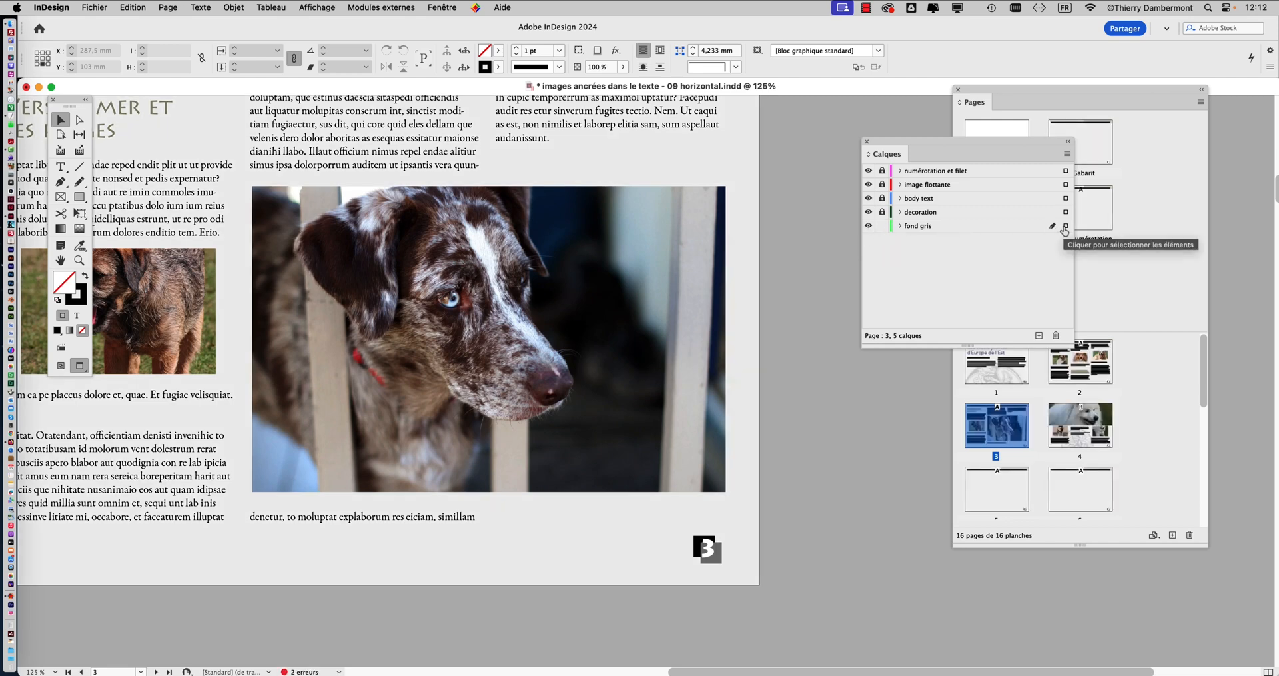
{"action": "left_click_drag", "start_coordinate": [991, 141], "coordinate": [967, 158]}
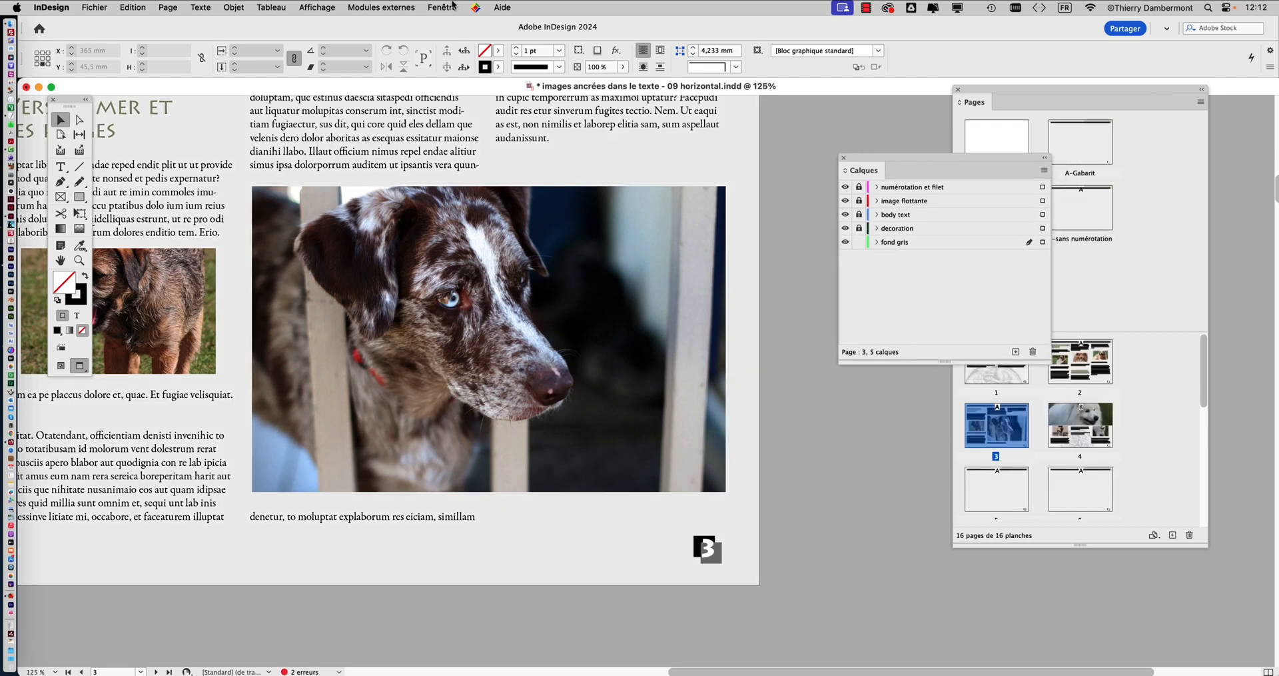
Select the full-page background rectangle on the A-Gabarit master and reduce its black tint to 5%
{"action": "left_click", "coordinate": [1096, 264]}
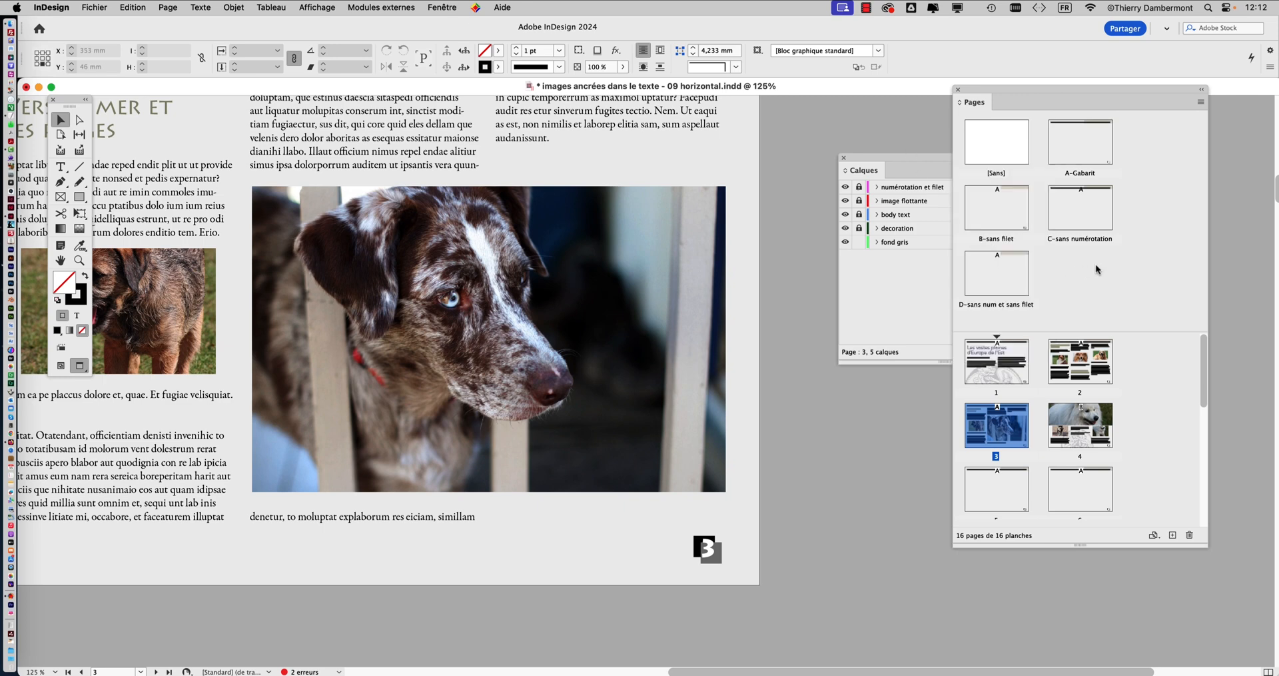
{"action": "double_click", "coordinate": [1079, 148]}
{"action": "left_click", "coordinate": [696, 306]}
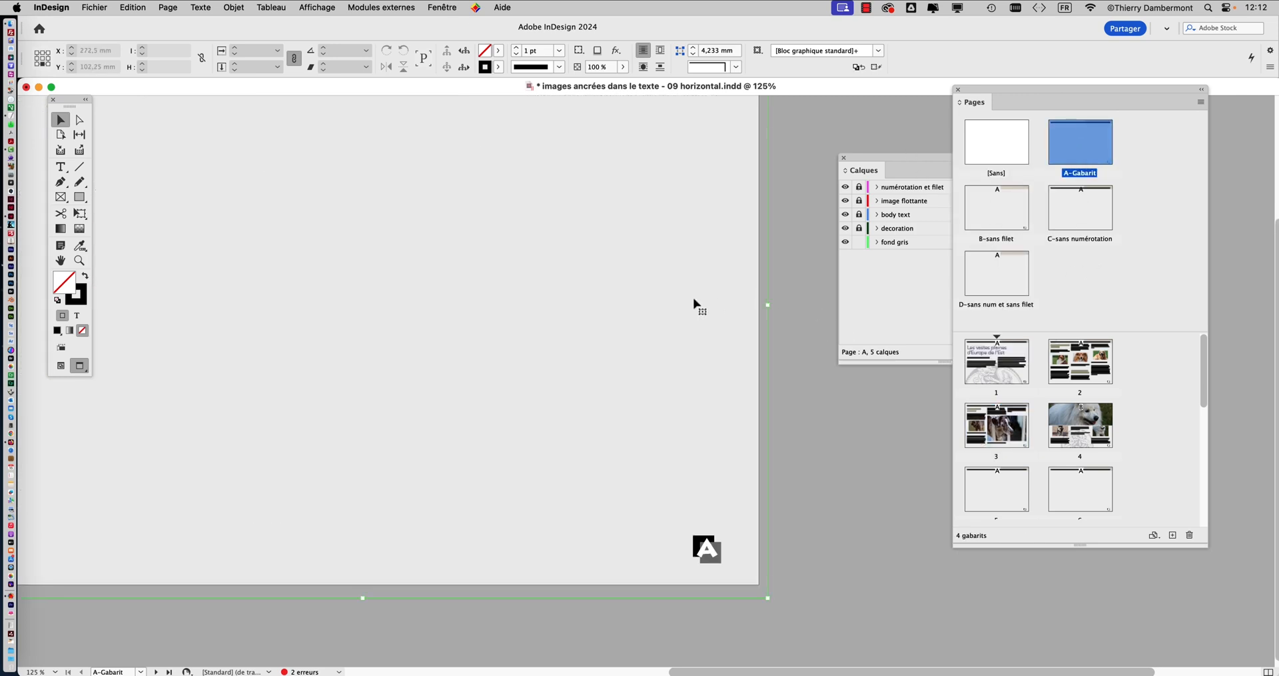
{"action": "left_click", "coordinate": [455, 9]}
{"action": "mouse_move", "coordinate": [461, 157]}
{"action": "left_click", "coordinate": [731, 184]}
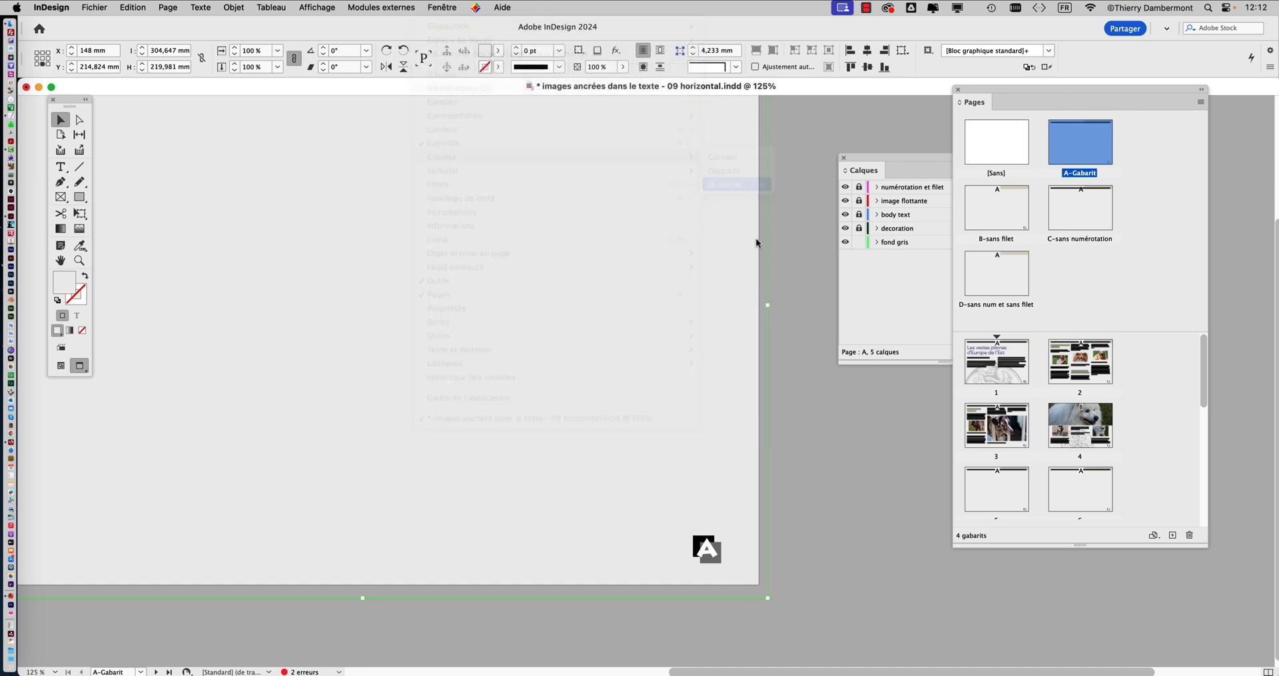
{"action": "left_click_drag", "start_coordinate": [746, 286], "coordinate": [701, 287]}
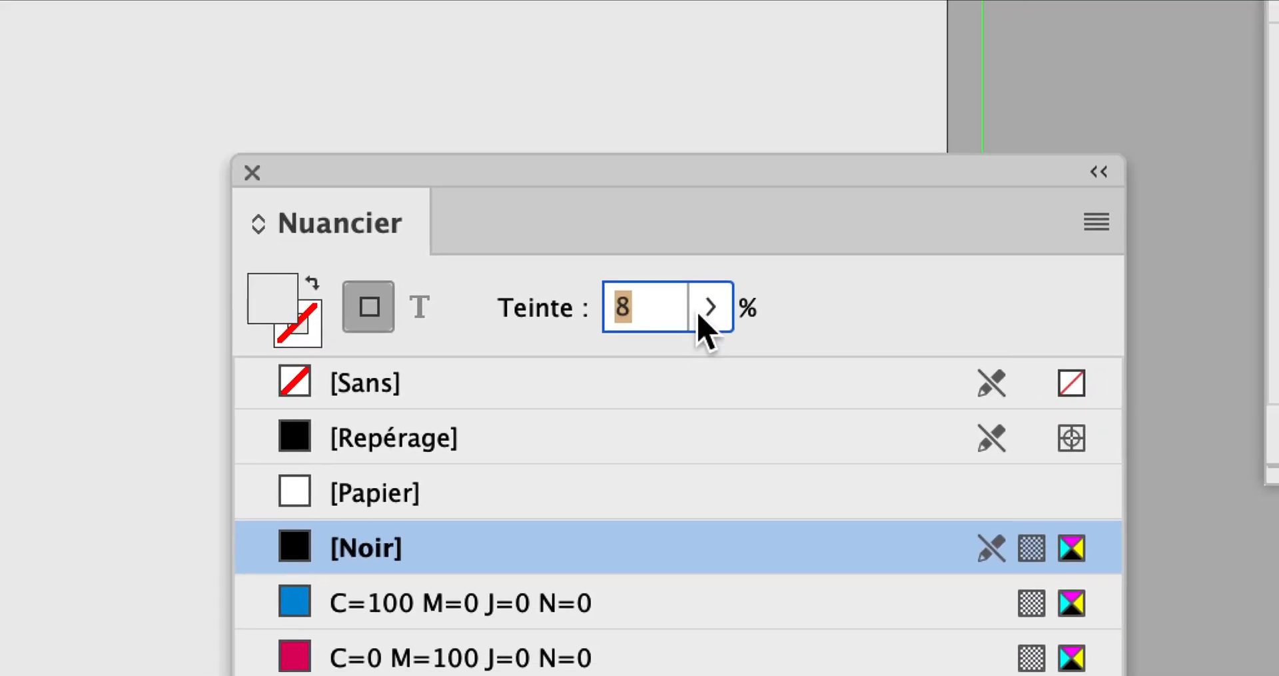
{"action": "left_click", "coordinate": [706, 313]}
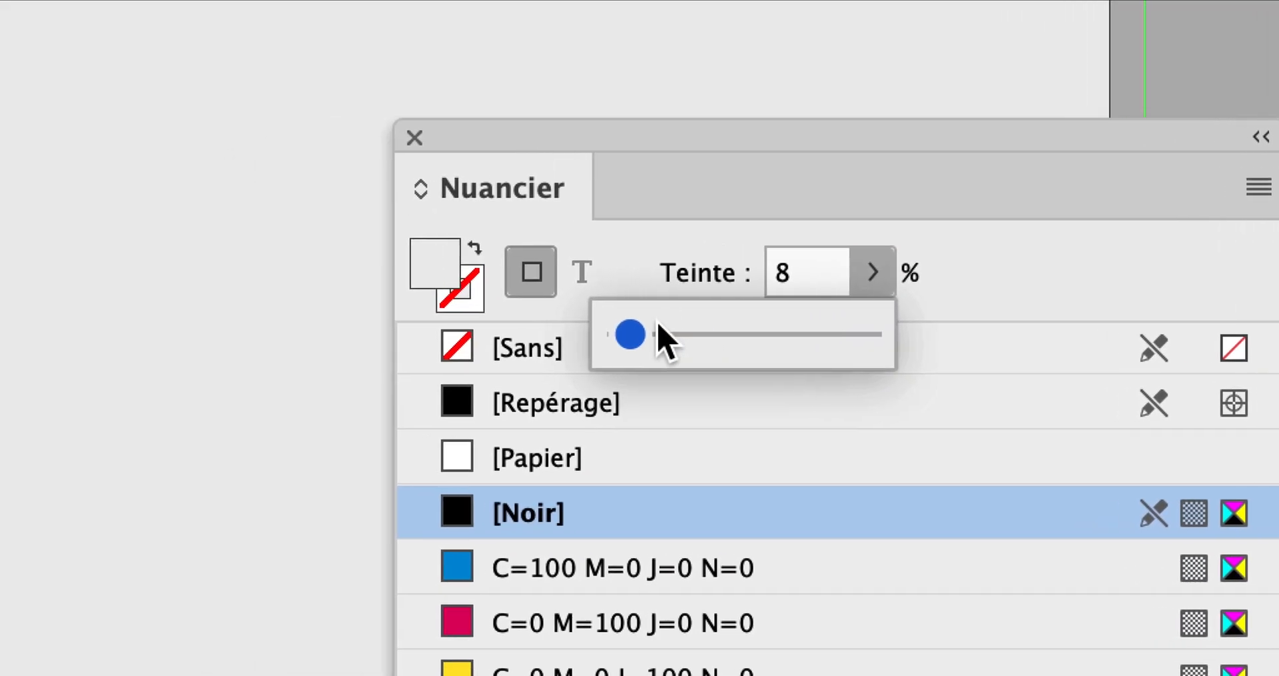
{"action": "left_click_drag", "start_coordinate": [466, 370], "coordinate": [463, 367]}
{"action": "left_click_drag", "start_coordinate": [652, 330], "coordinate": [645, 329]}
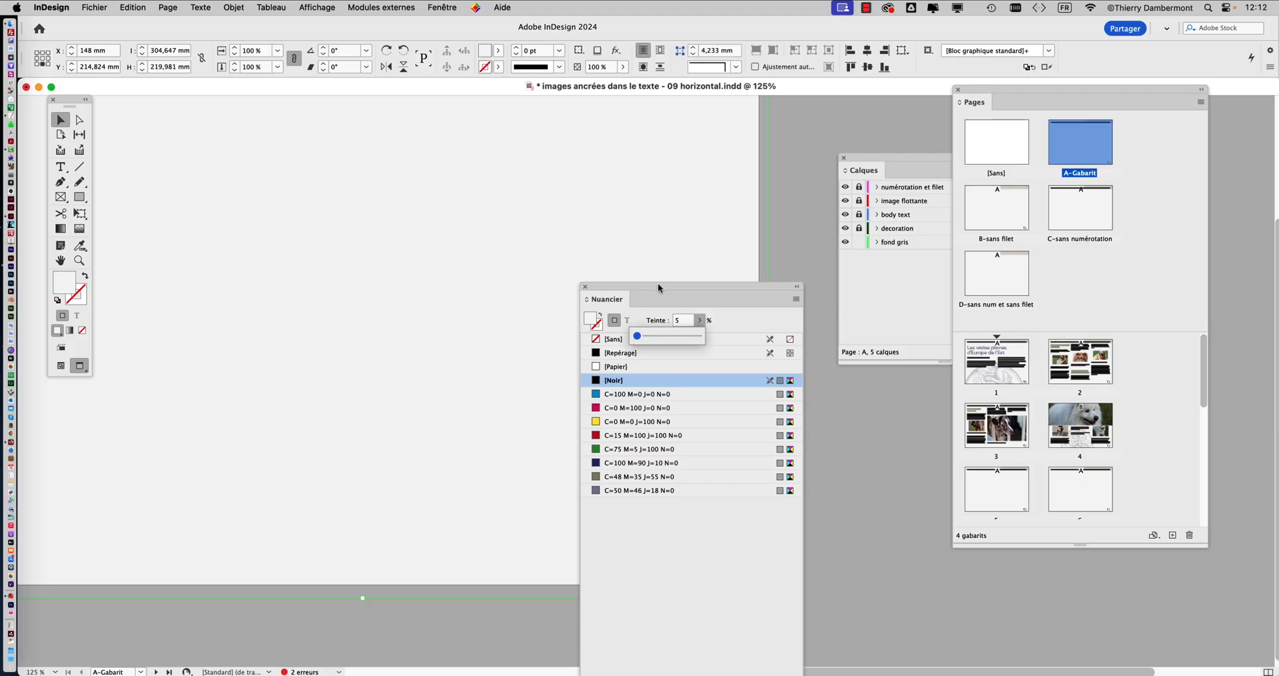
{"action": "left_click", "coordinate": [738, 124]}
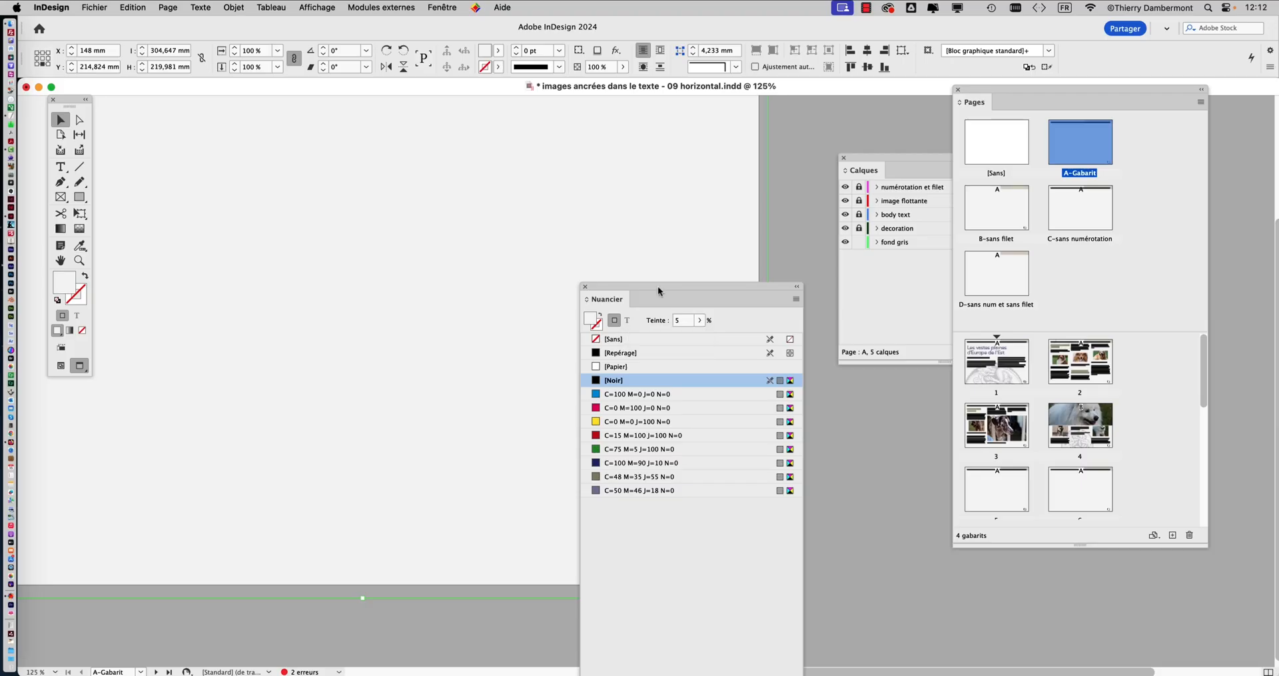
Lower the background rectangle's tint to 4% and check the lighter grey on page 3
{"action": "left_click", "coordinate": [699, 320]}
{"action": "left_click_drag", "start_coordinate": [638, 338], "coordinate": [637, 339]}
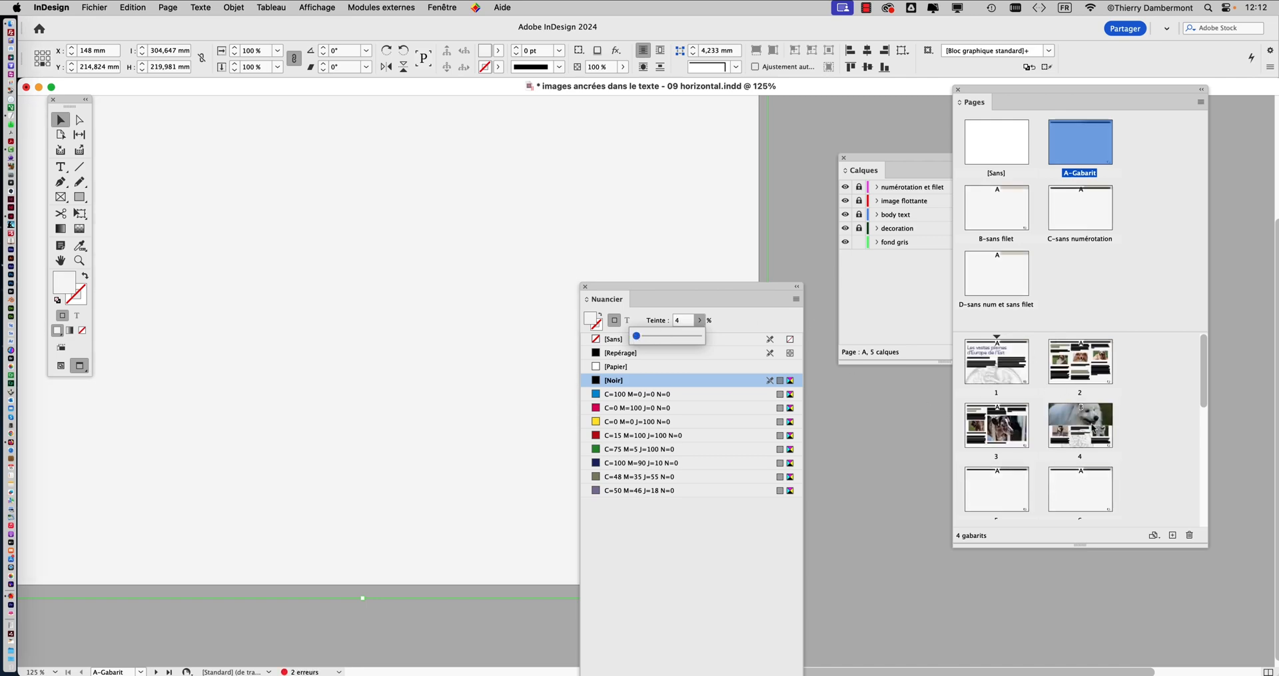
{"action": "double_click", "coordinate": [1094, 432]}
{"action": "double_click", "coordinate": [997, 425]}
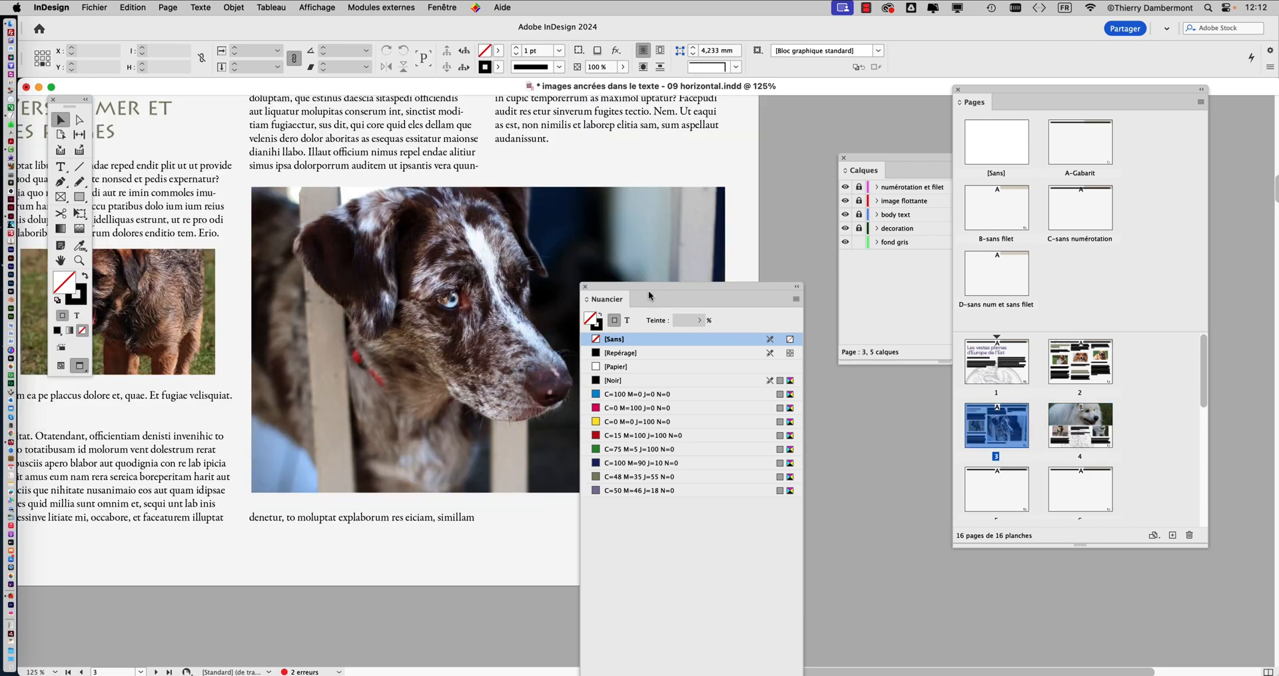
Move the swatches clear of page 3 and compare the page with the fond gris layer hidden and shown
{"action": "left_click_drag", "start_coordinate": [650, 295], "coordinate": [842, 454]}
{"action": "left_click", "coordinate": [844, 243]}
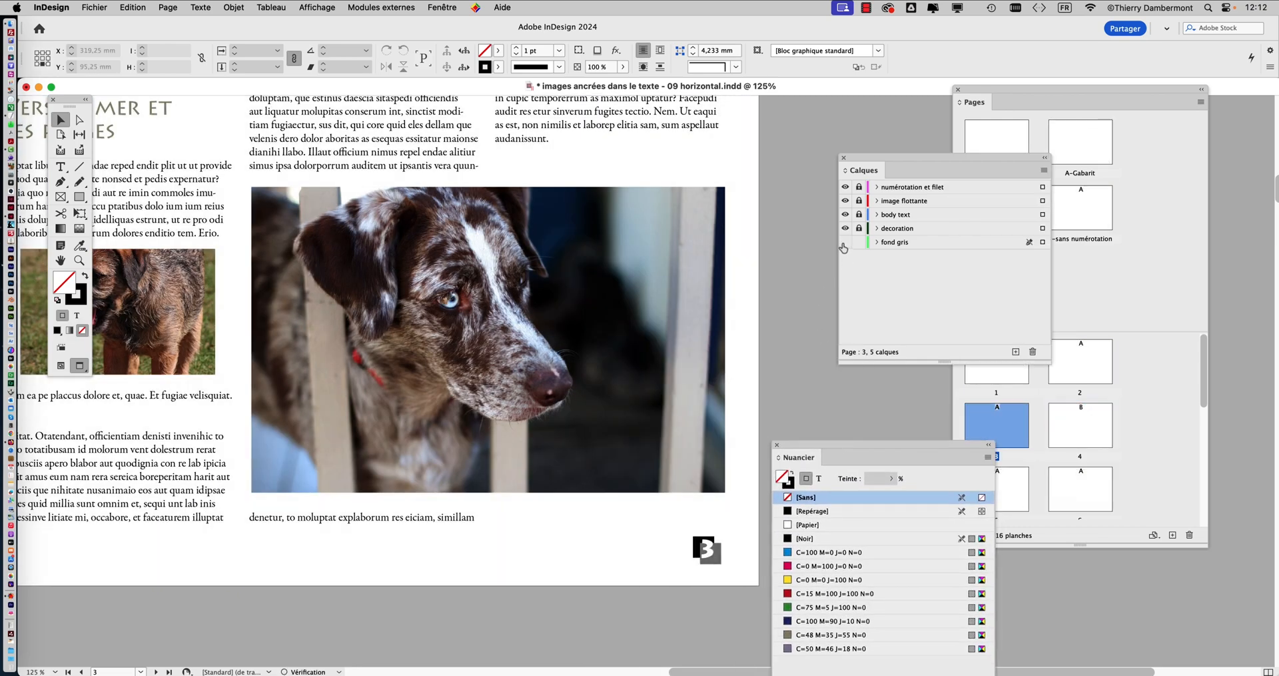
{"action": "left_click", "coordinate": [845, 242]}
{"action": "key", "text": "super+1"}
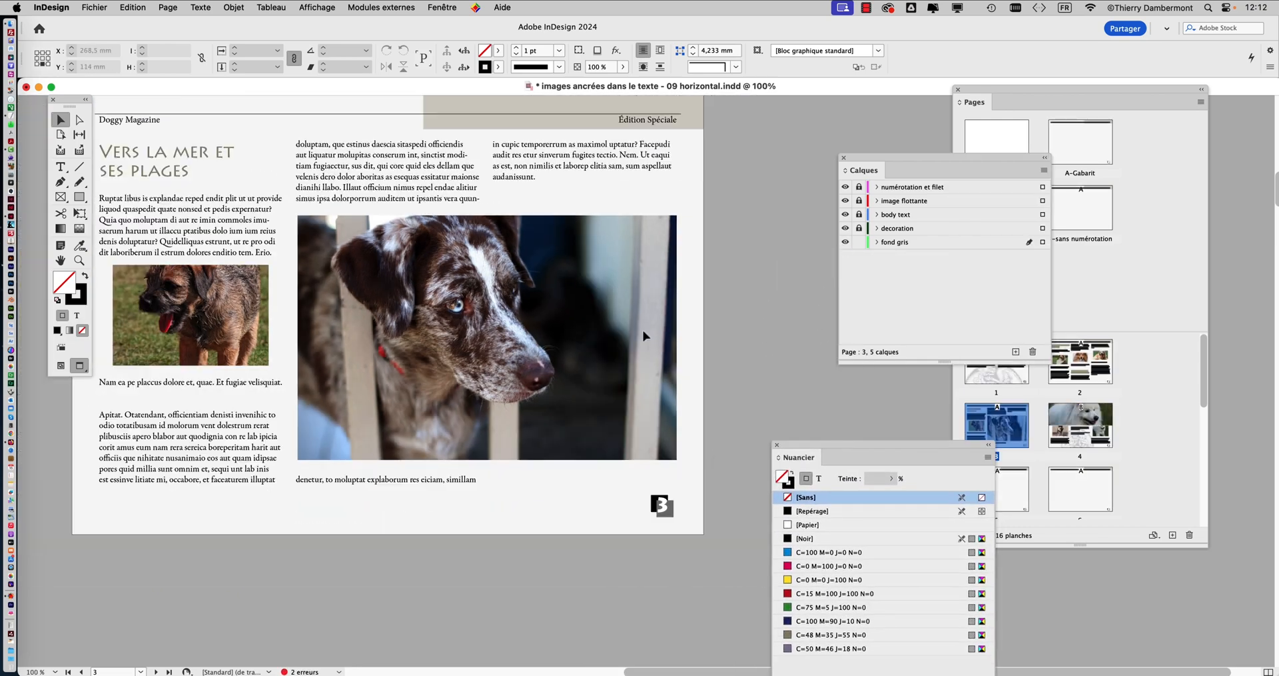
{"action": "key", "text": "super+minus"}
{"action": "left_click", "coordinate": [845, 243]}
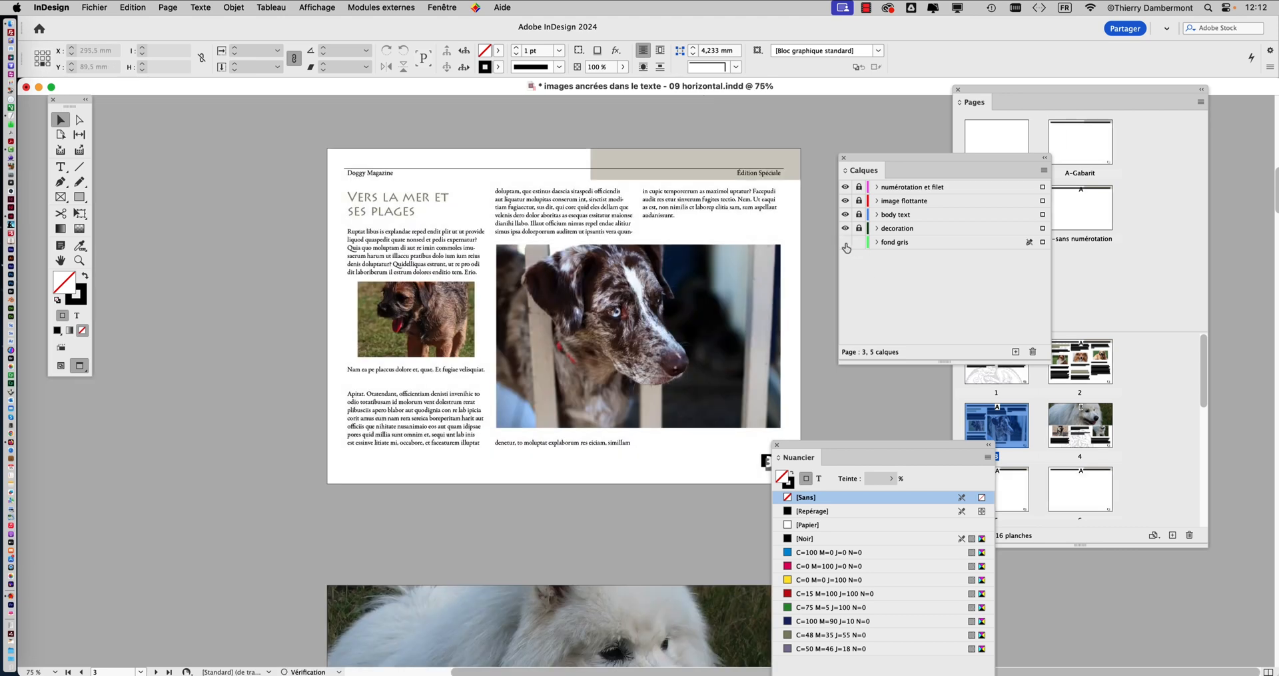
{"action": "left_click", "coordinate": [845, 242]}
{"action": "left_click_drag", "start_coordinate": [829, 445], "coordinate": [890, 446]}
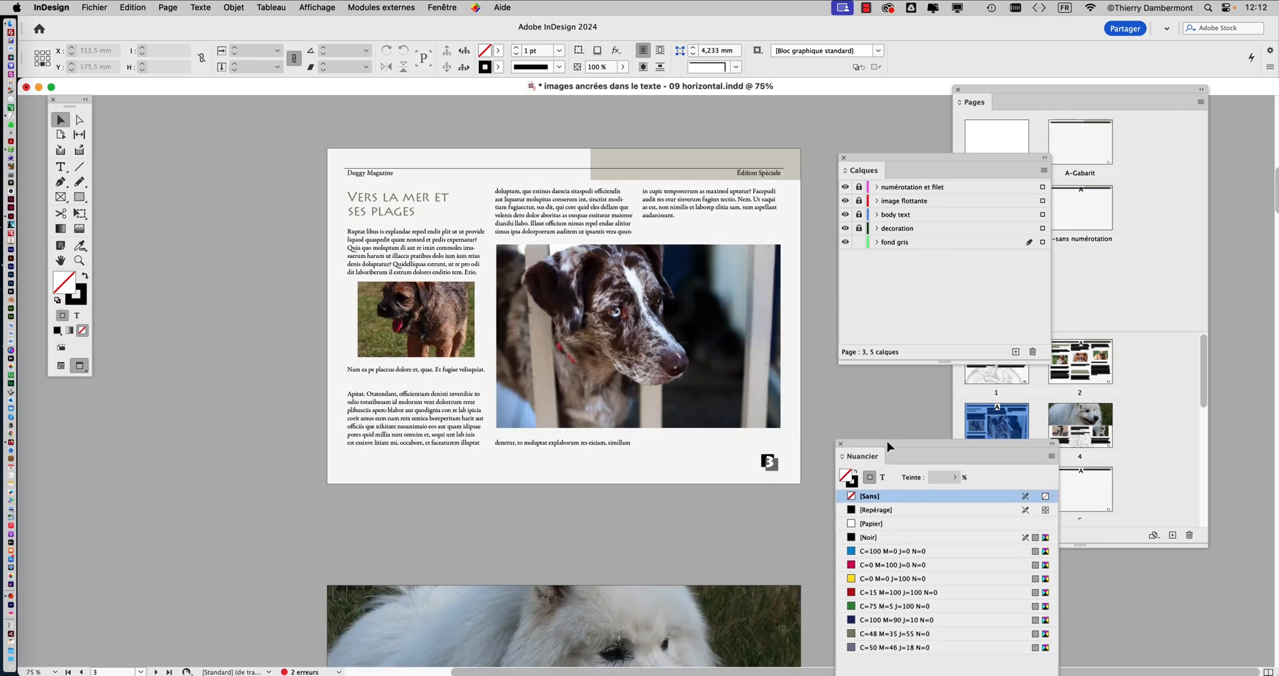
Save the document as a new version named images ancrées dans le texte - 10 horizontal.indd
{"action": "left_click", "coordinate": [94, 7]}
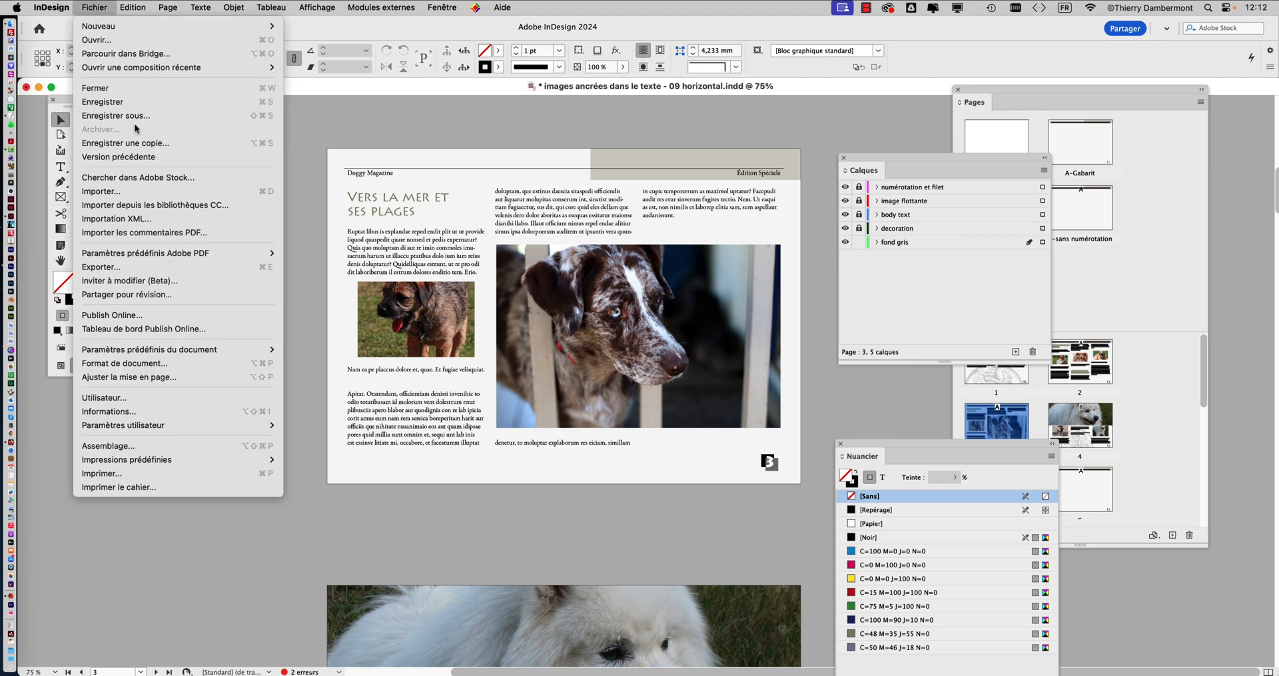
{"action": "left_click", "coordinate": [136, 115]}
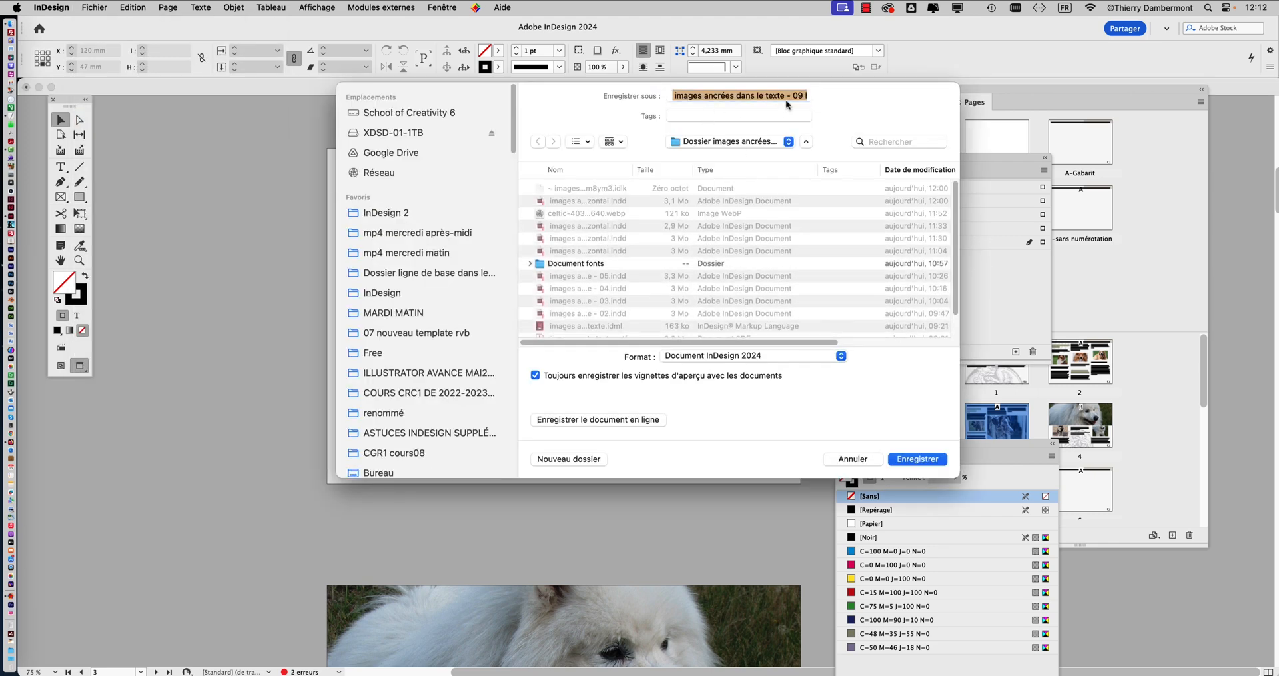
{"action": "left_click", "coordinate": [797, 96]}
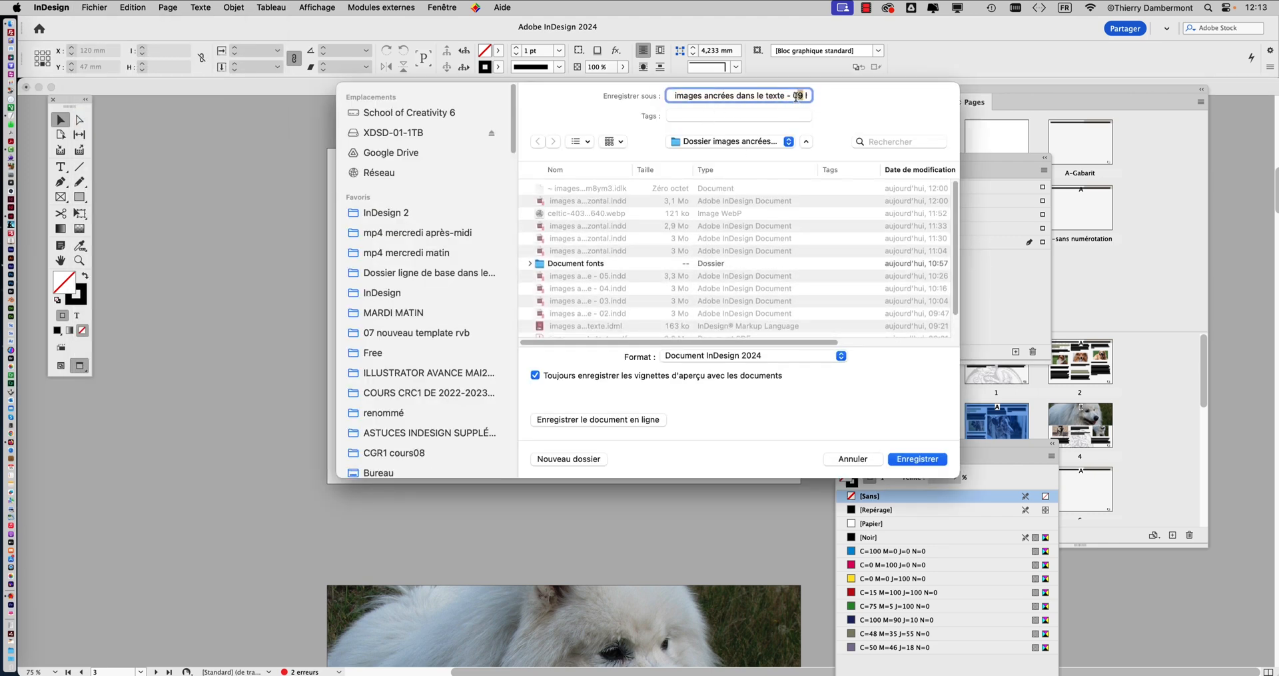
{"action": "left_click_drag", "start_coordinate": [796, 97], "coordinate": [794, 96]}
{"action": "type", "text": "10"}
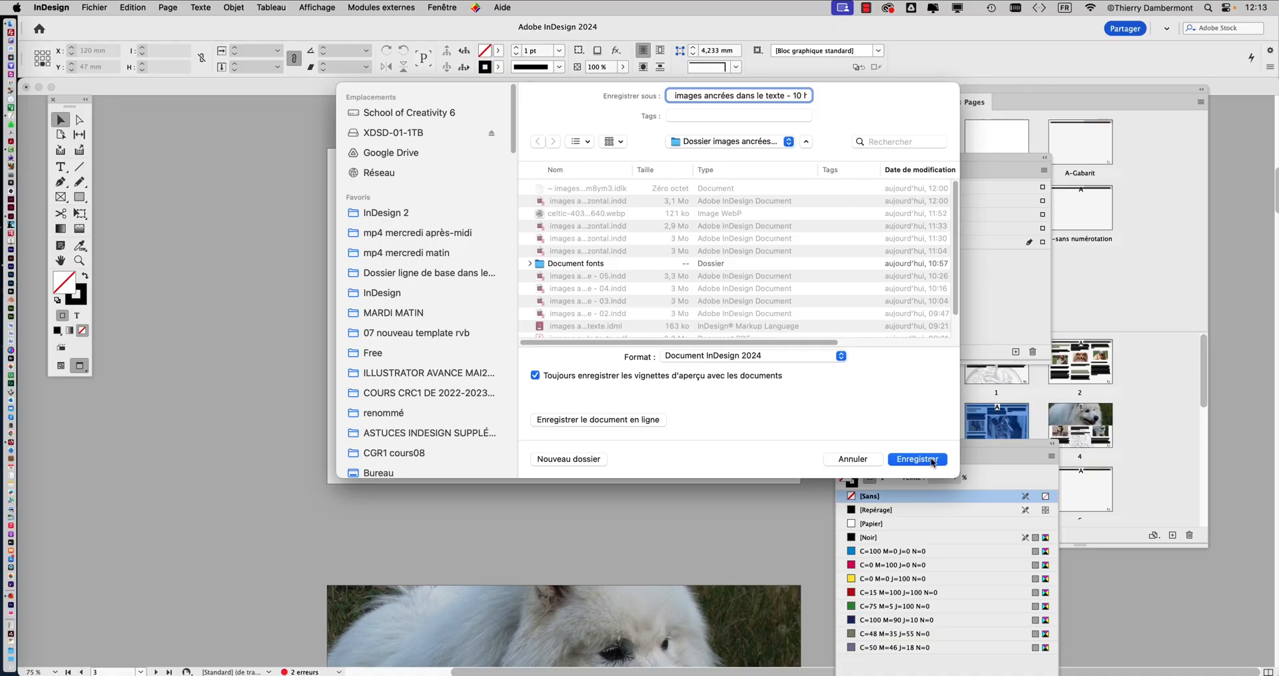
{"action": "key", "text": "Return"}
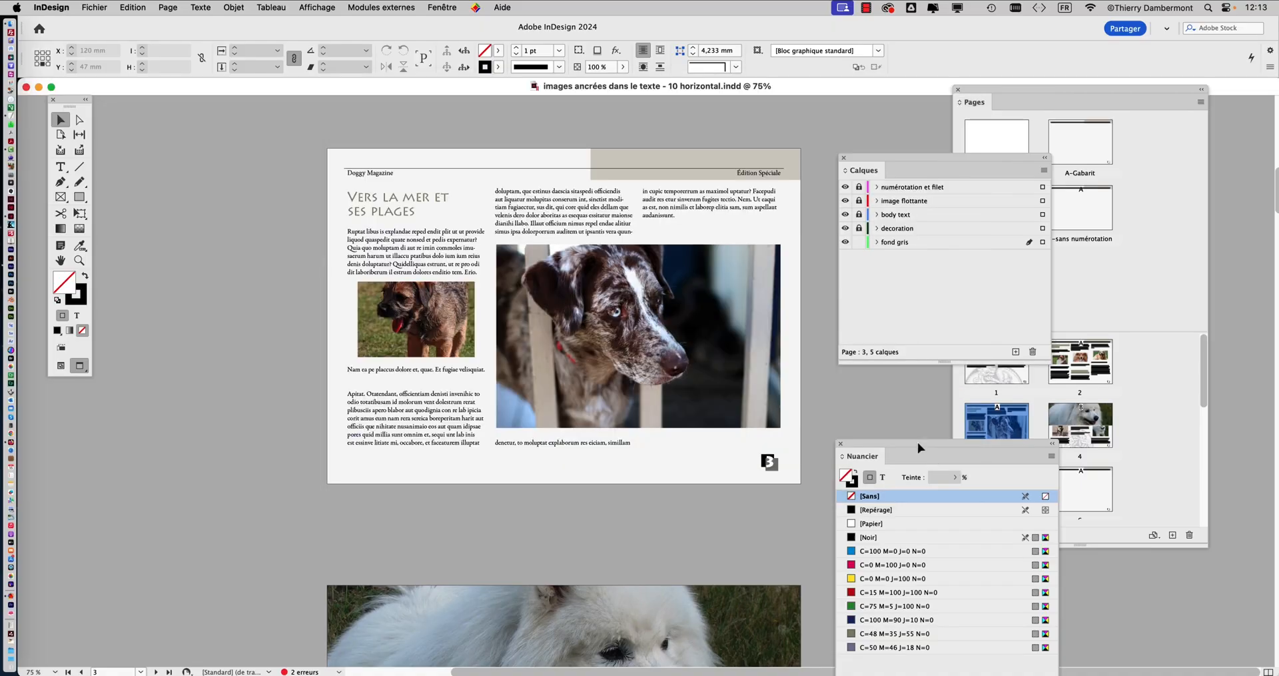